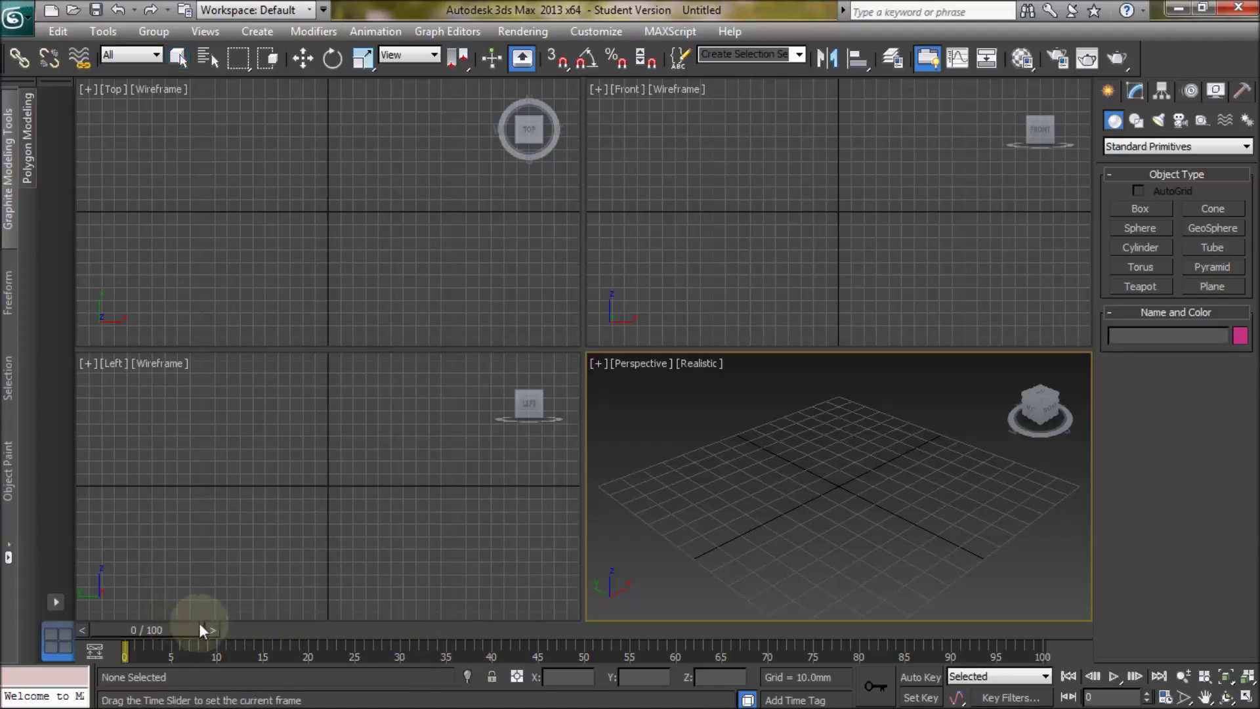
Step: Scrub the timeline to frame 17 and back to 0, then check the time configuration without changes
{"action": "left_click_drag", "start_coordinate": [200, 630], "coordinate": [324, 633]}
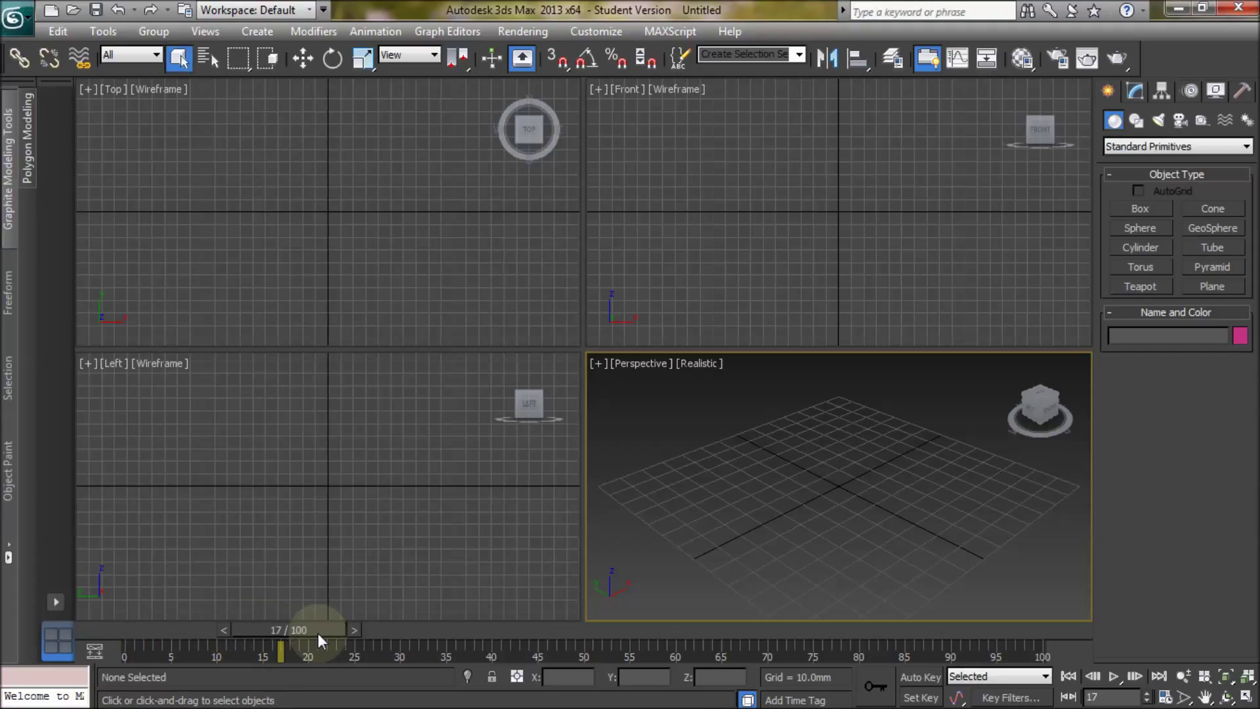
{"action": "left_click_drag", "start_coordinate": [318, 633], "coordinate": [116, 625]}
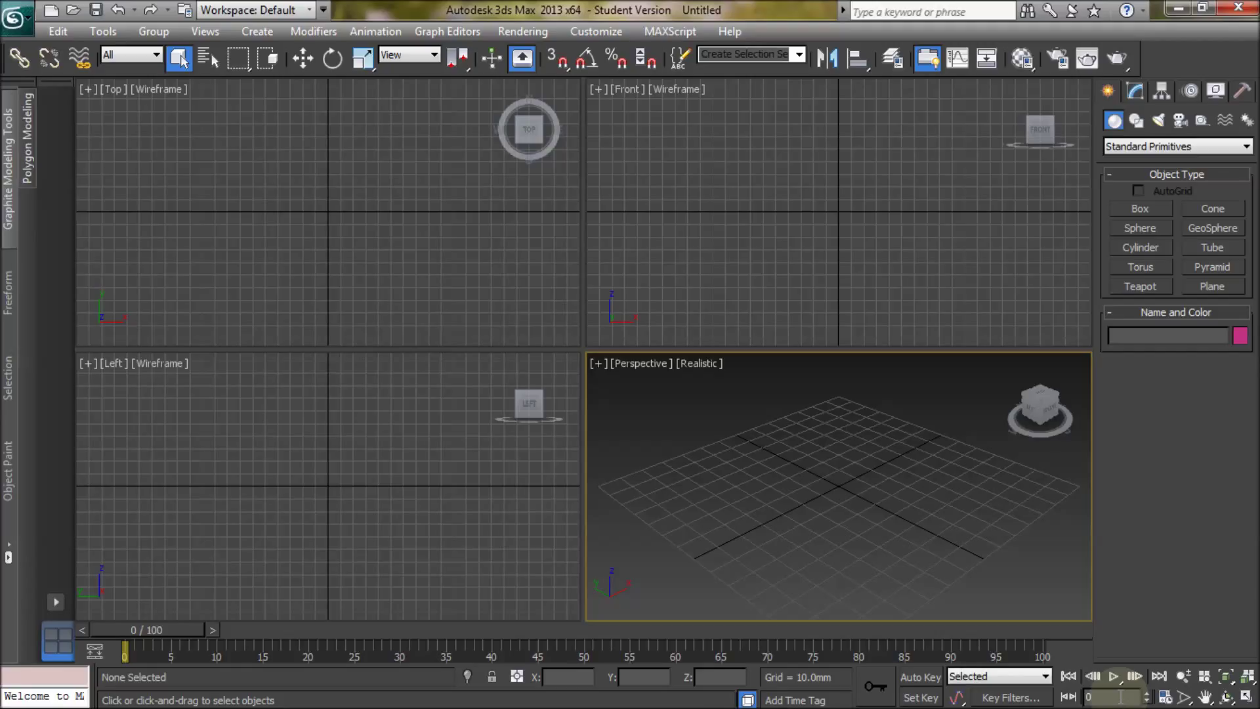
{"action": "left_click", "coordinate": [1166, 697]}
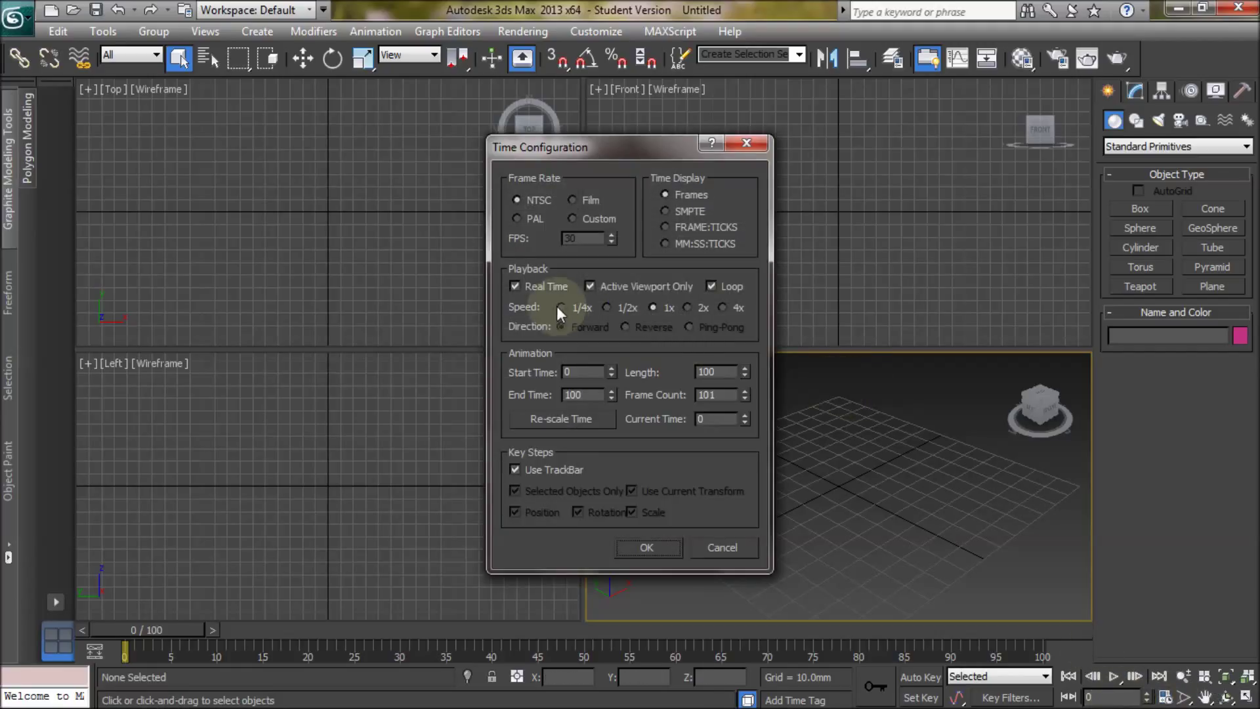
{"action": "left_click", "coordinate": [746, 143]}
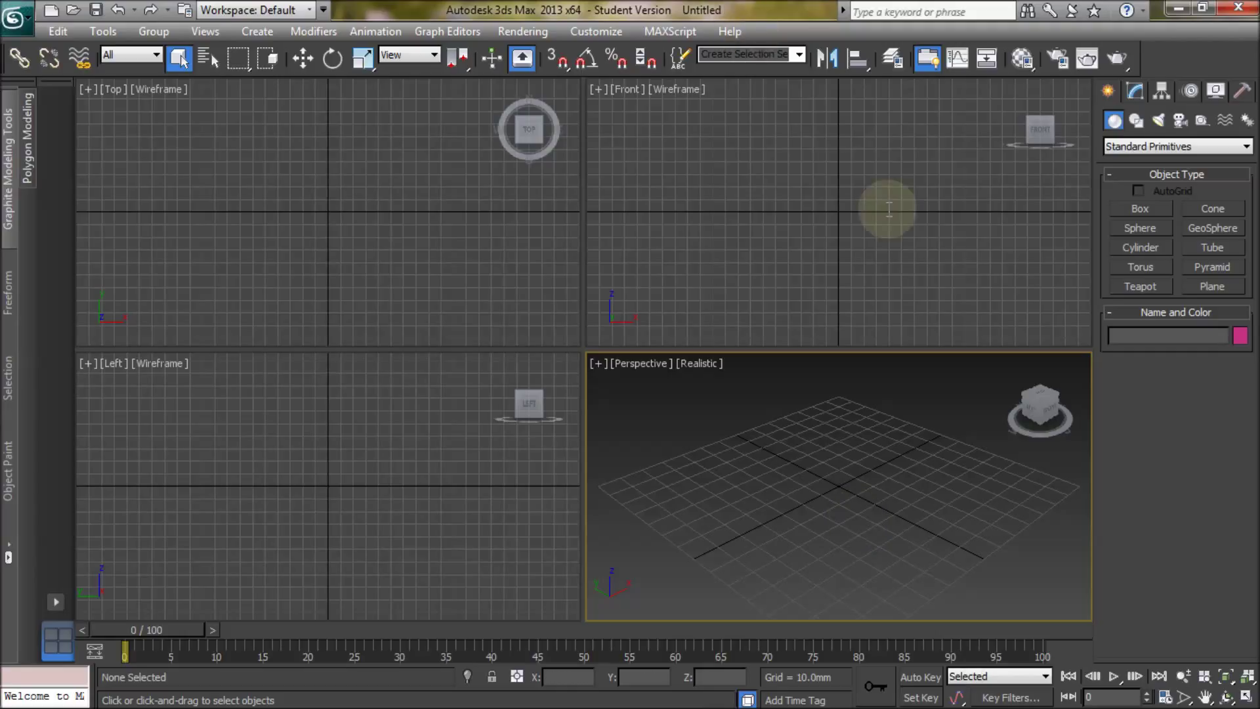
Step: Draw a plane in the Top view with 1 × 1 segments and 100 × 100 mm size
{"action": "left_click", "coordinate": [1213, 286]}
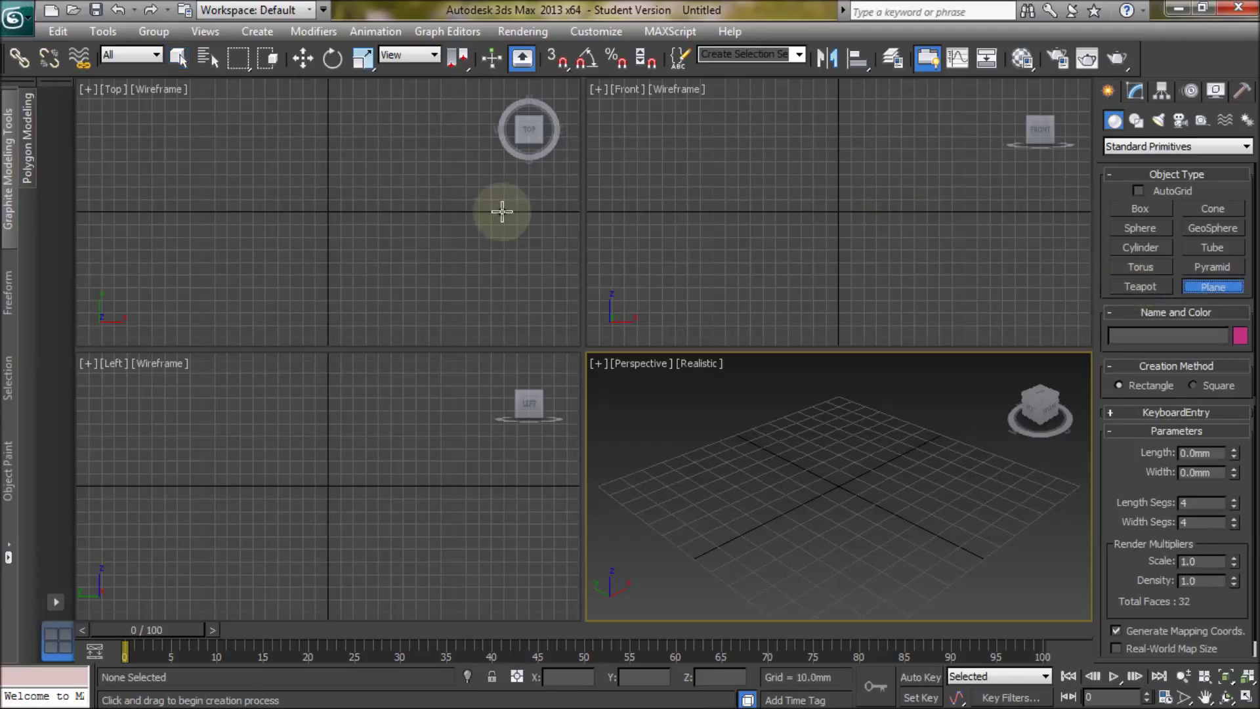
{"action": "left_click_drag", "start_coordinate": [165, 126], "coordinate": [461, 298]}
{"action": "left_click", "coordinate": [1201, 504]}
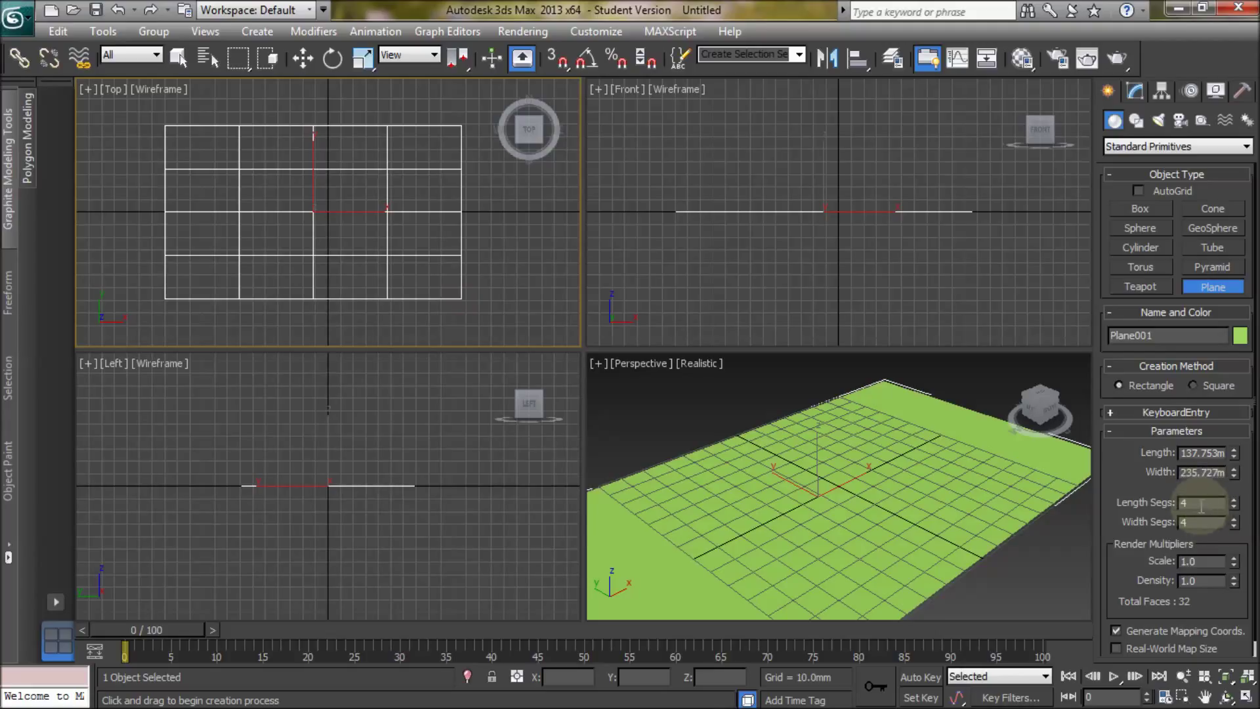
{"action": "type", "text": "1"}
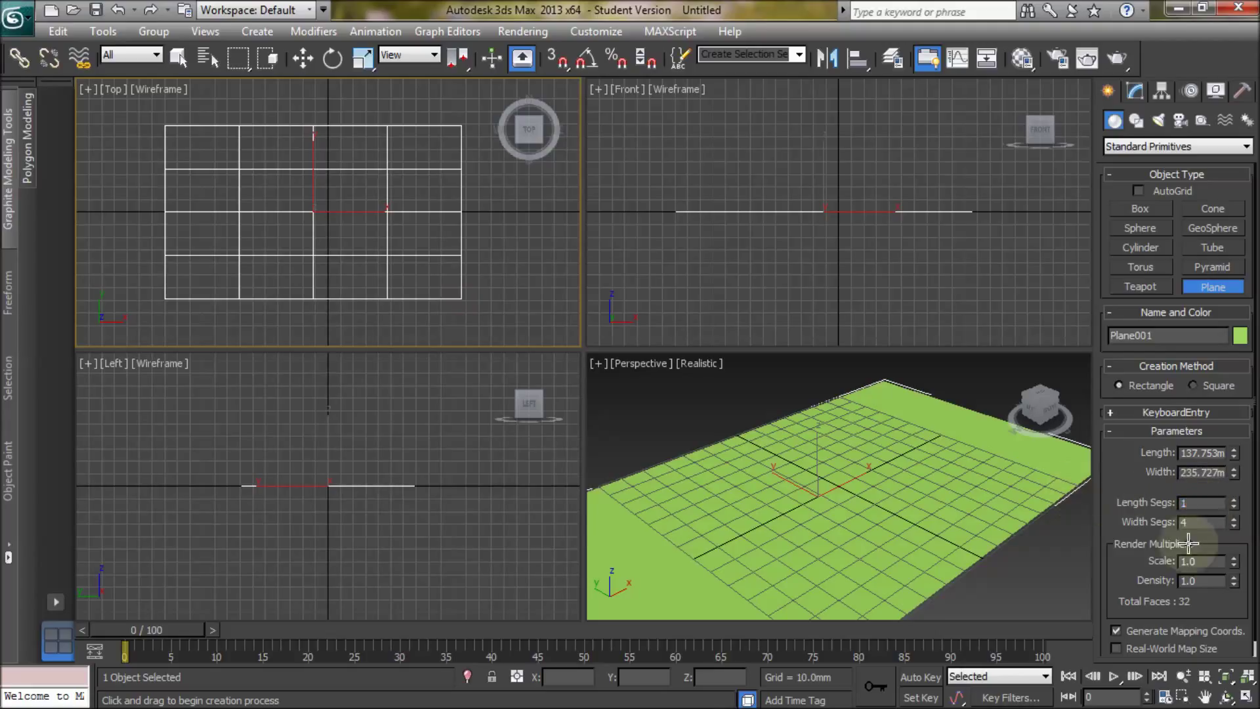
{"action": "key", "text": "Tab"}
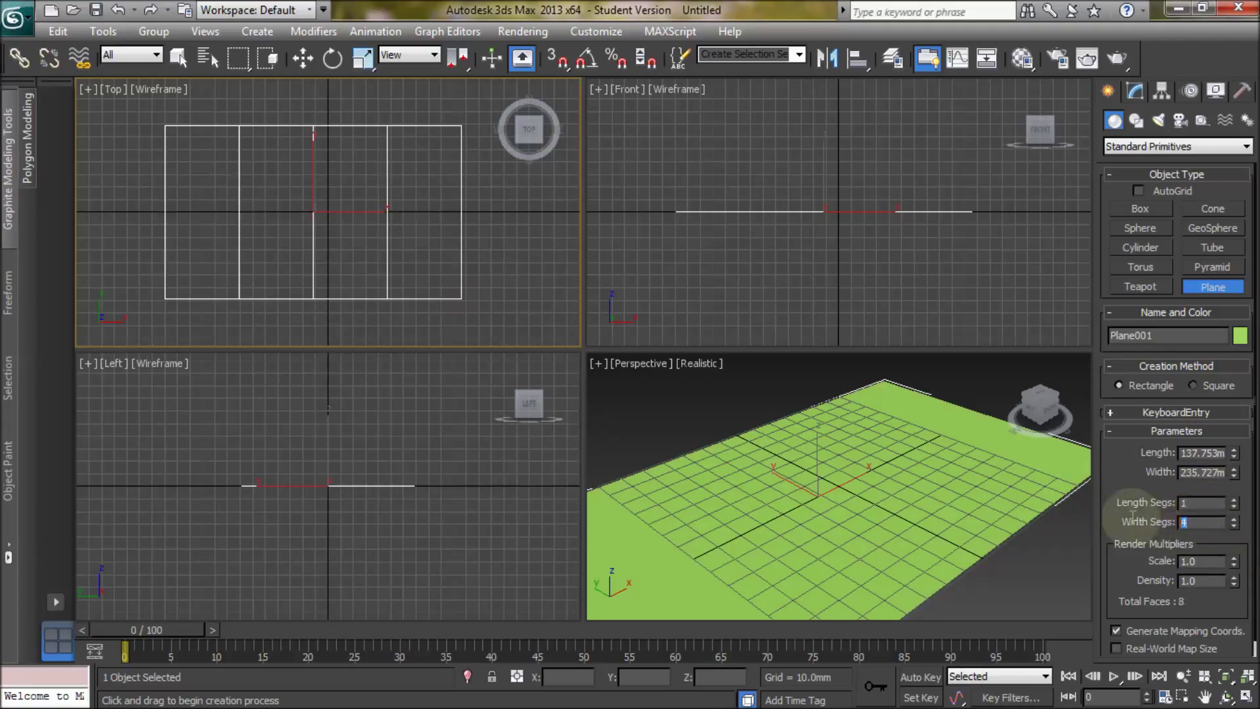
{"action": "type", "text": "1"}
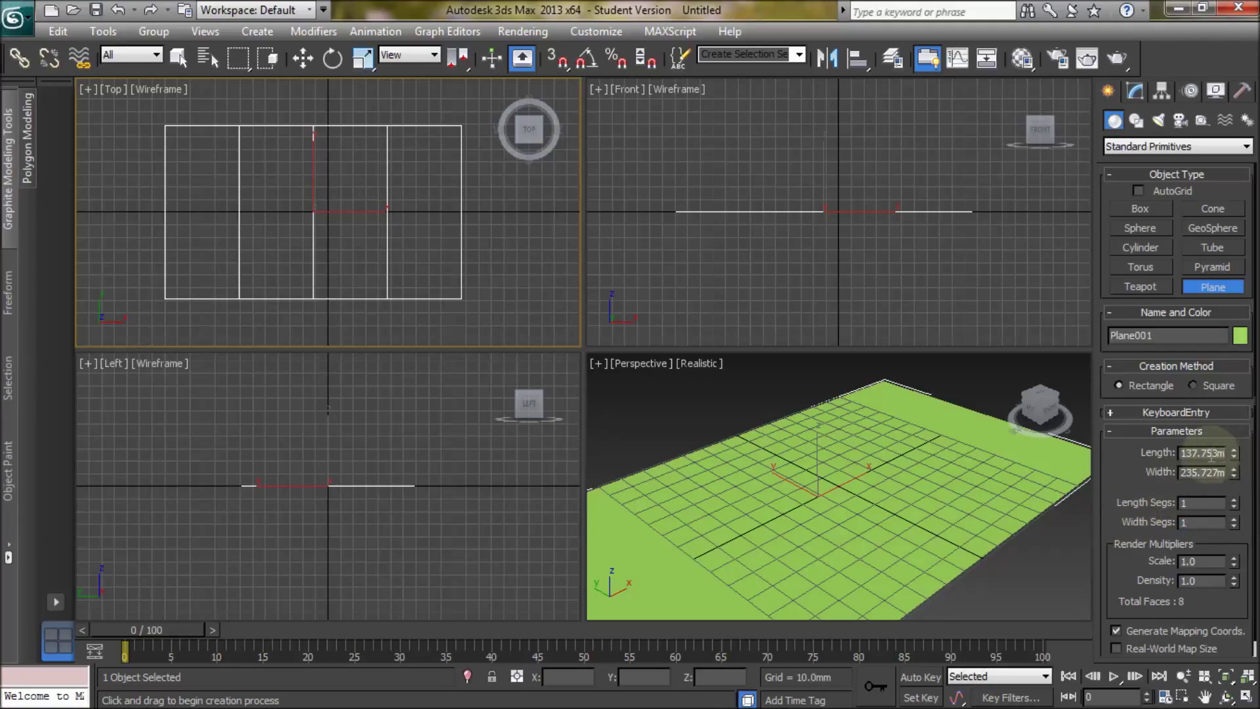
{"action": "key", "text": "Return"}
{"action": "key", "text": "Tab"}
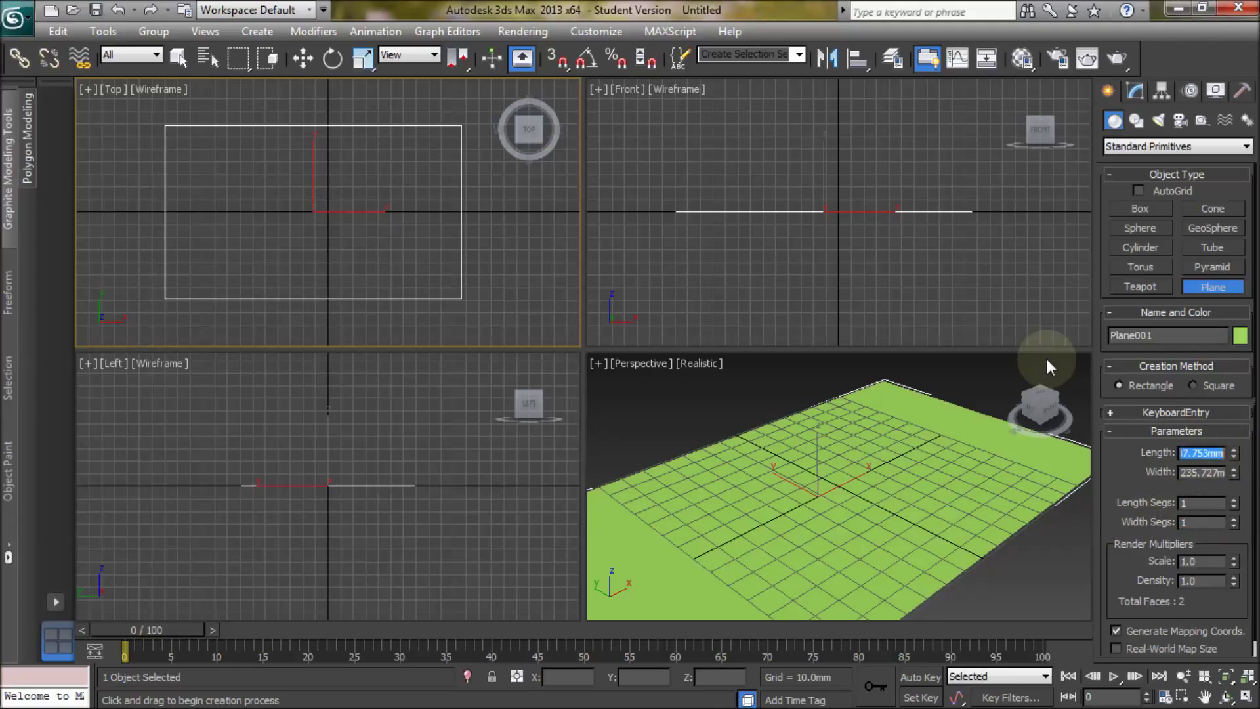
{"action": "type", "text": "100"}
{"action": "key", "text": "Tab"}
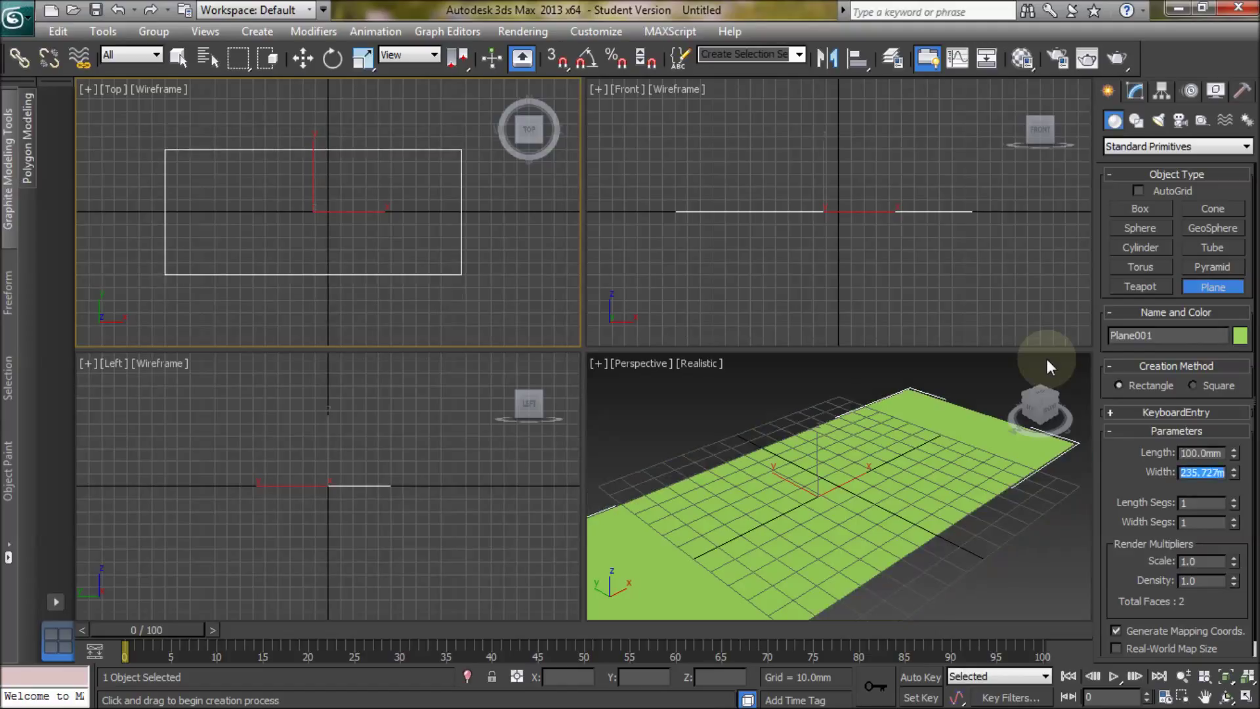
{"action": "type", "text": "100"}
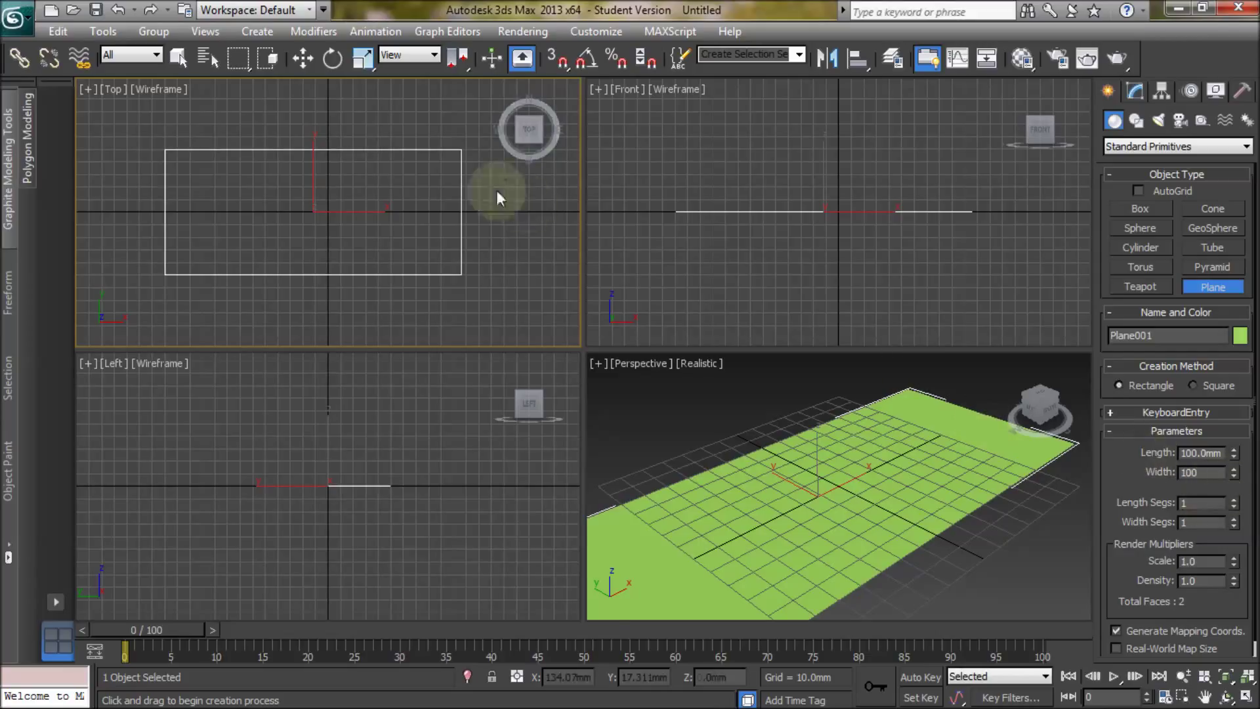
Step: Centre the plane at the world origin by setting its position to 0
{"action": "left_click", "coordinate": [302, 59]}
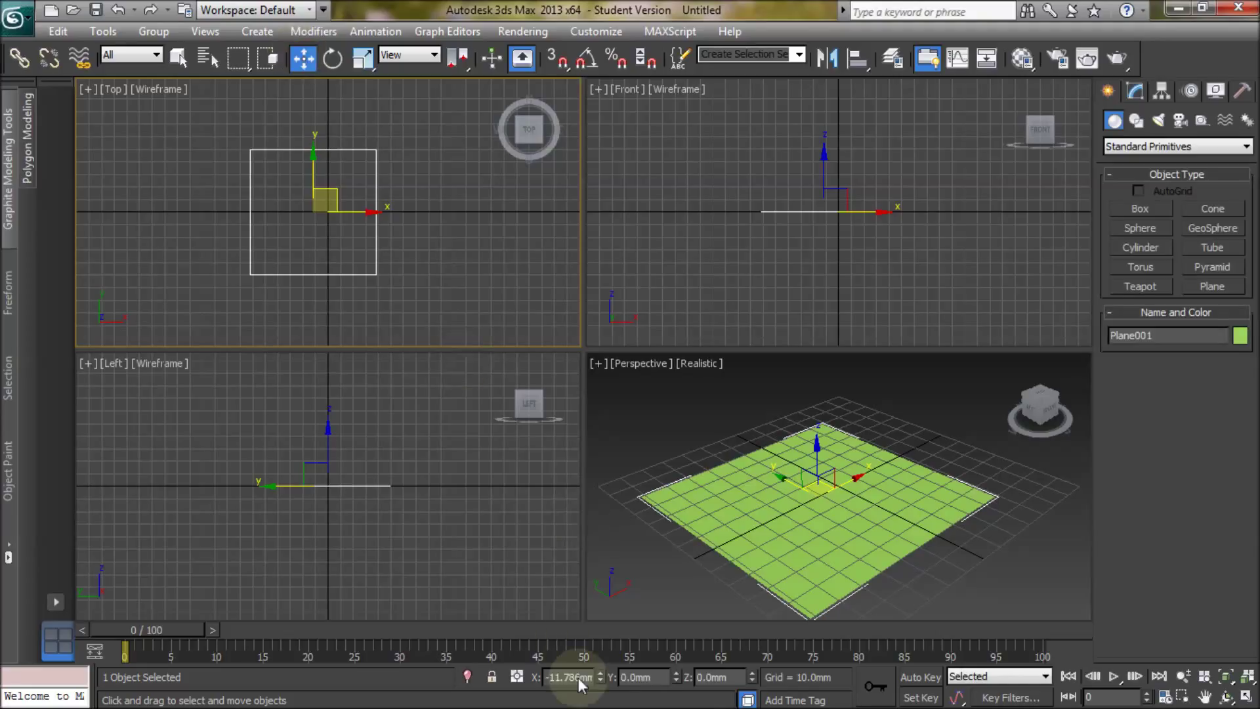
{"action": "key", "text": "shift+End"}
{"action": "type", "text": "0"}
{"action": "key", "text": "Tab"}
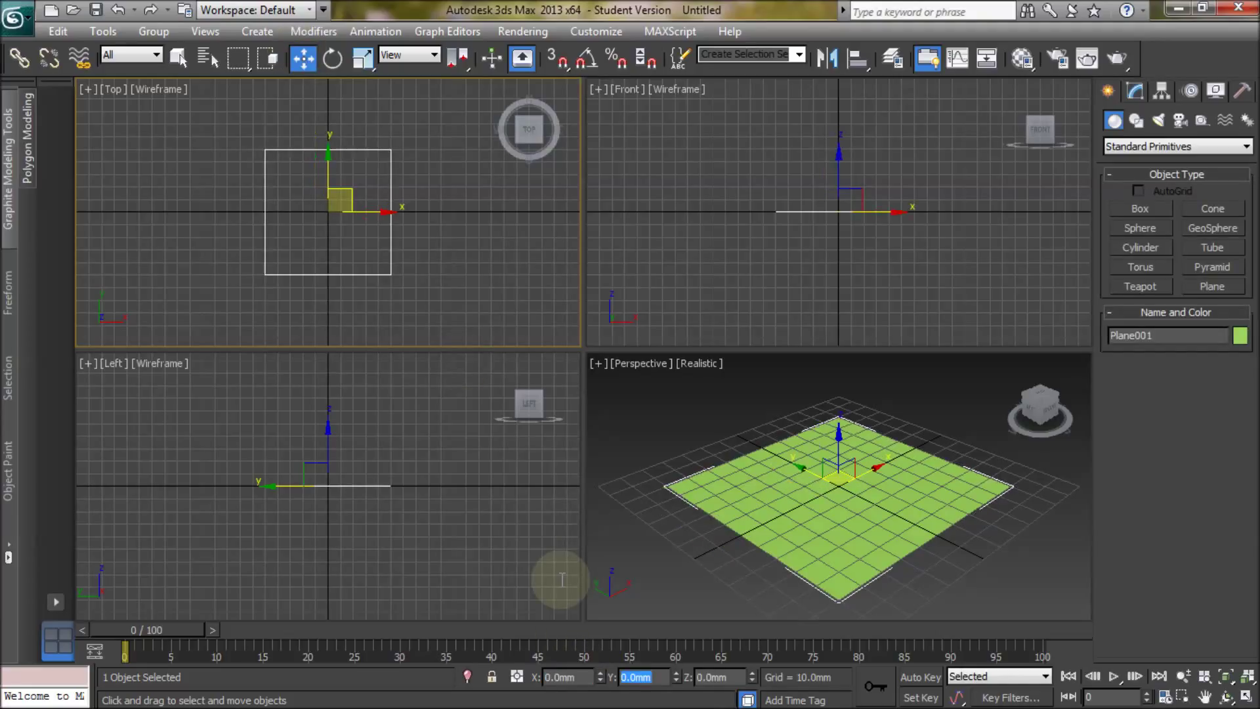
{"action": "left_click", "coordinate": [1141, 228]}
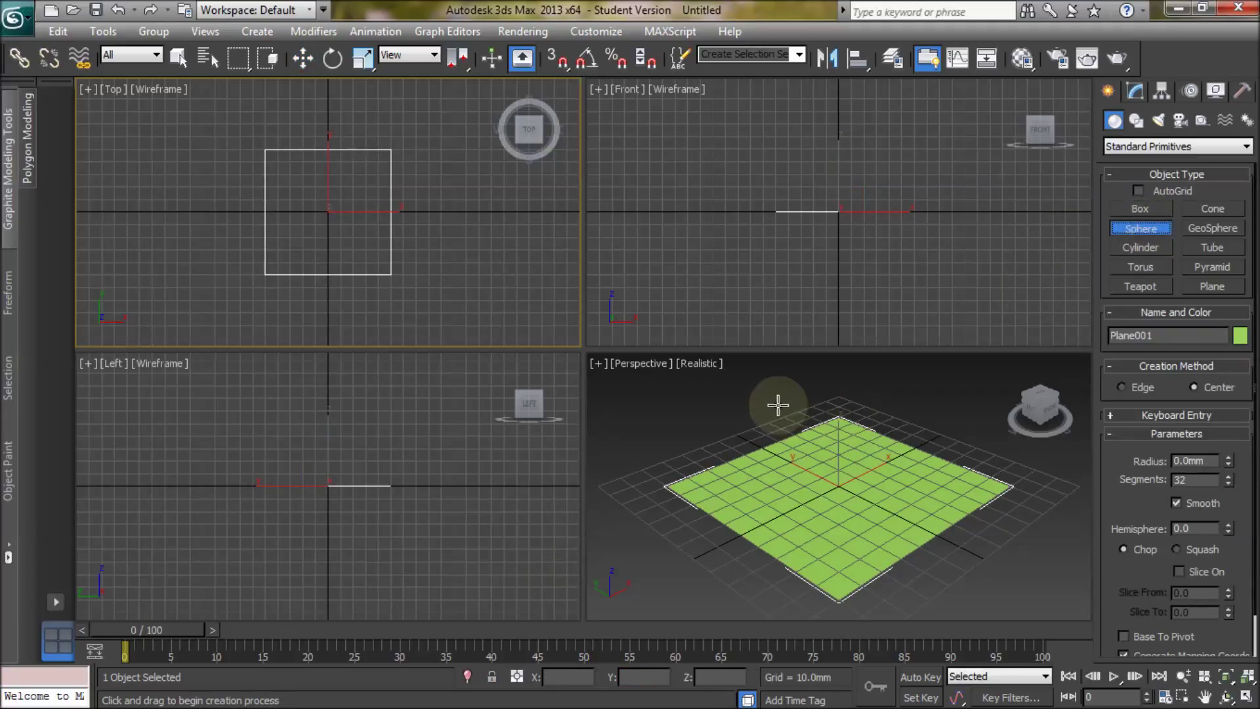
Step: Create a small sphere in the Perspective view and raise it in the Front view
{"action": "left_click_drag", "start_coordinate": [778, 405], "coordinate": [783, 410]}
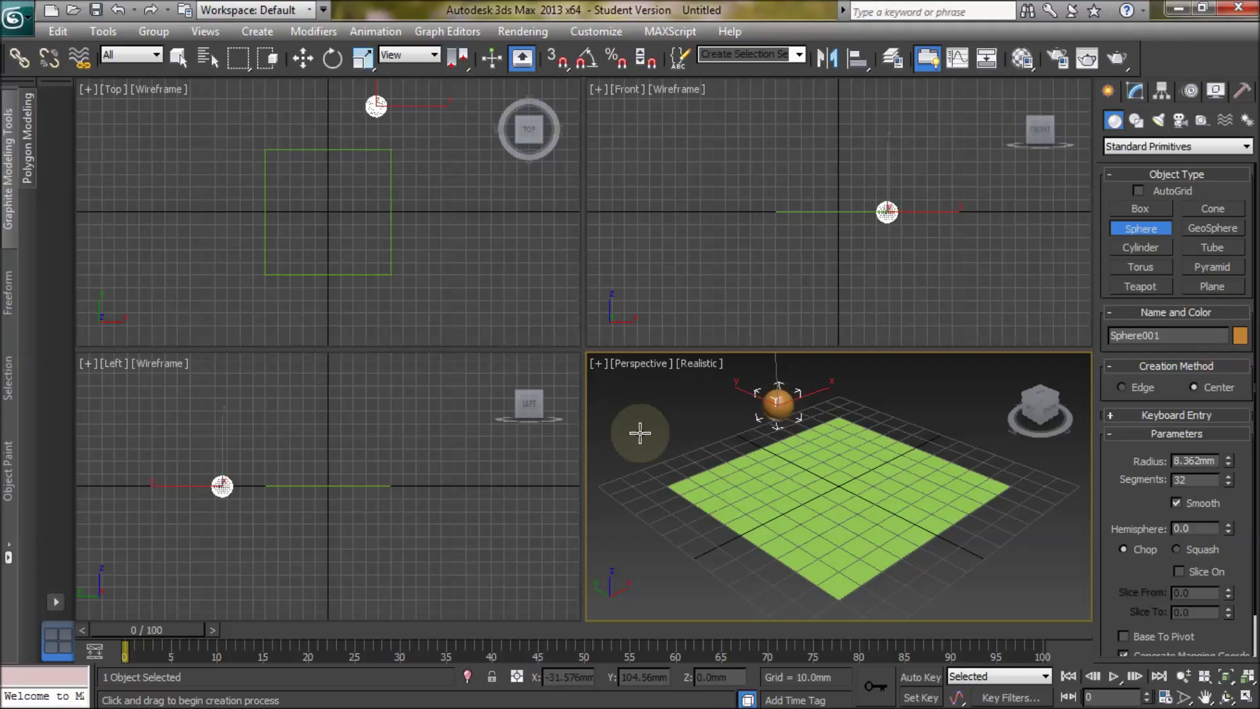
{"action": "left_click", "coordinate": [303, 58]}
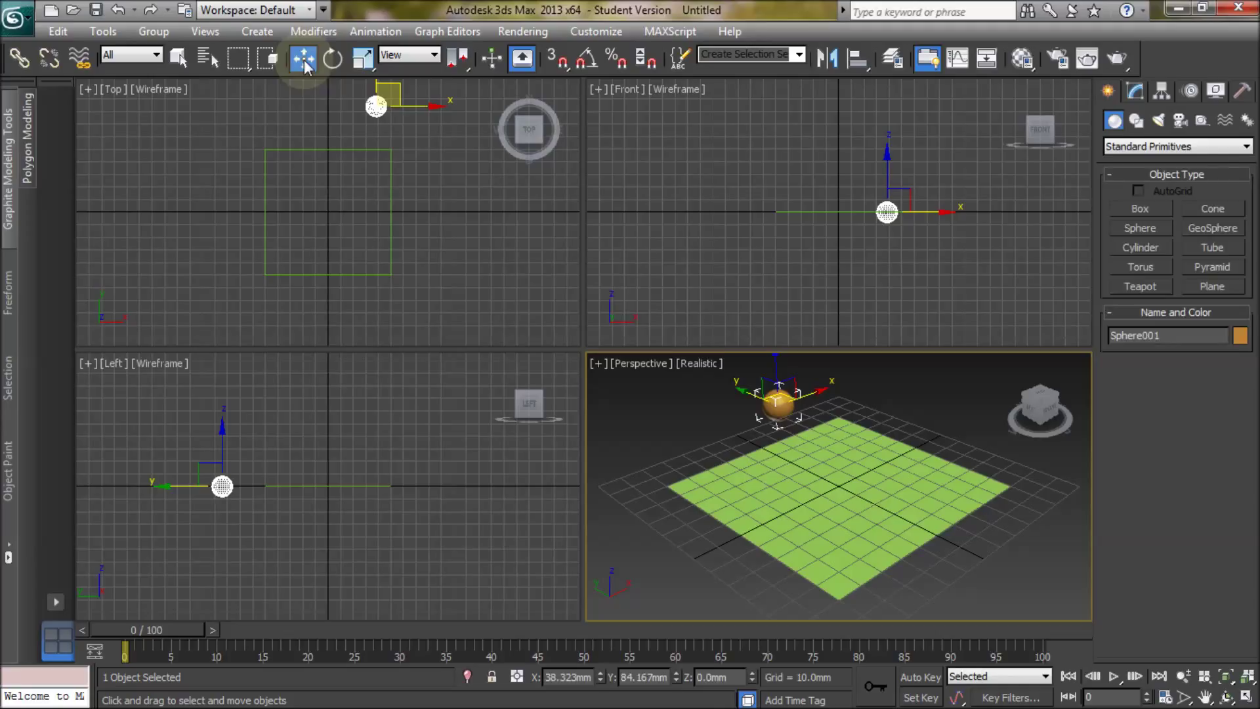
{"action": "right_click", "coordinate": [829, 286]}
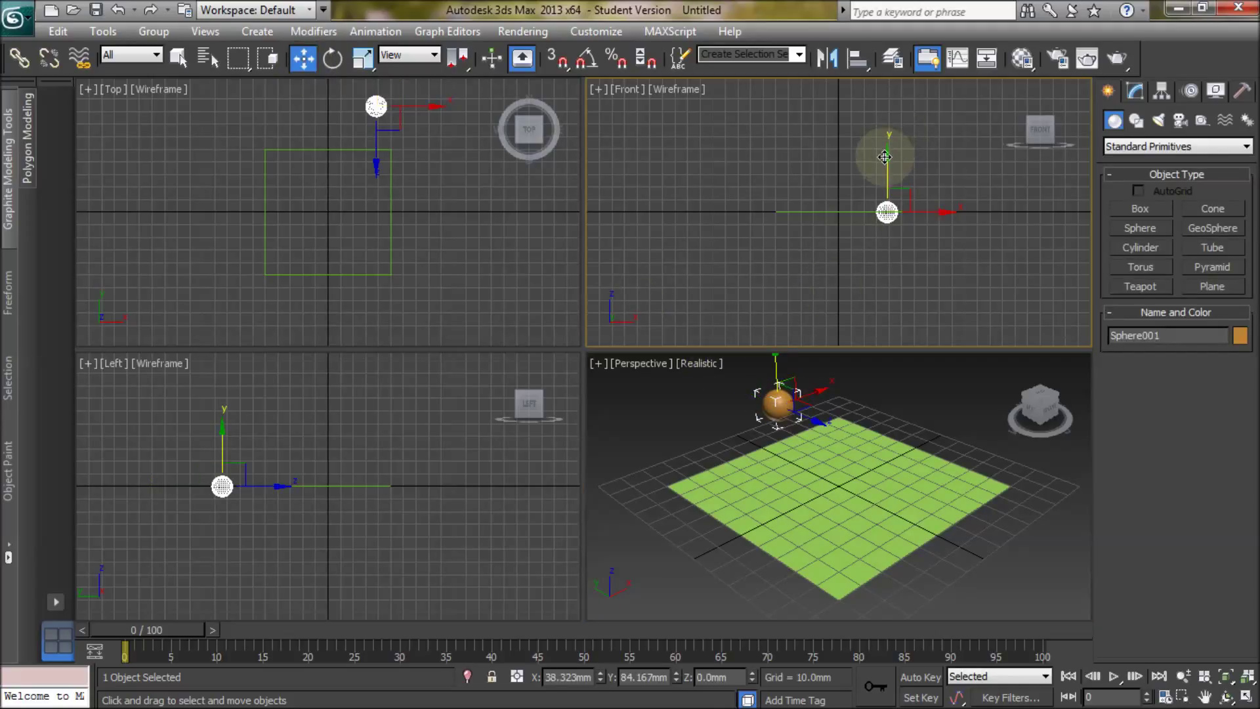
{"action": "mouse_move", "coordinate": [888, 146]}
{"action": "left_mouse_down"}
{"action": "mouse_move", "coordinate": [885, 99]}
{"action": "mouse_move", "coordinate": [884, 124]}
{"action": "left_mouse_up"}
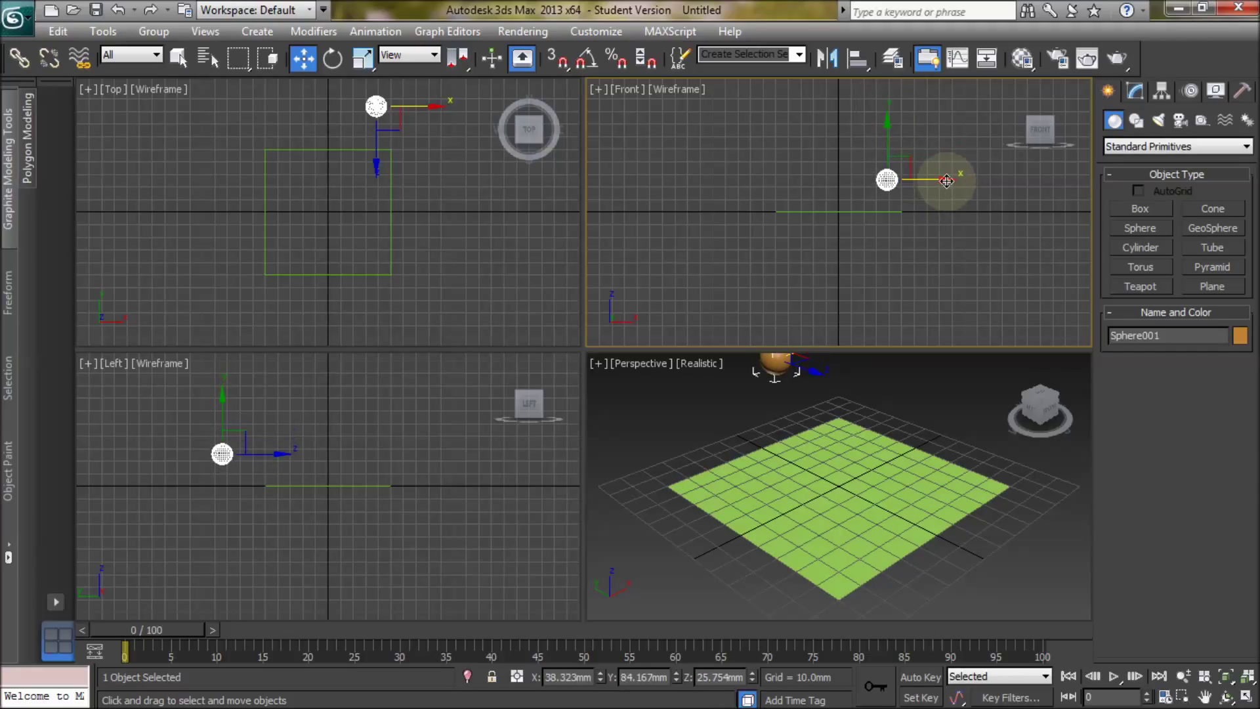
Step: Shift the sphere sideways in the Left view and settle it at 38.323, 49.371, 37.469 mm
{"action": "right_click", "coordinate": [867, 403]}
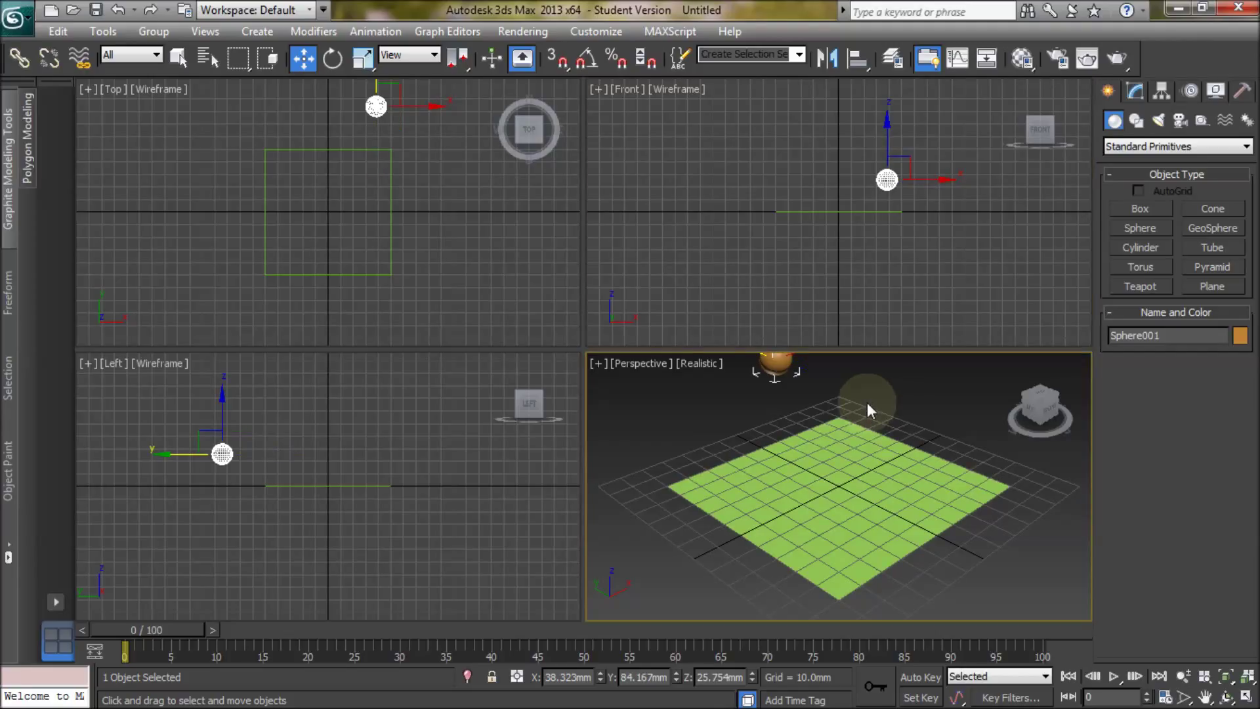
{"action": "right_click", "coordinate": [498, 200]}
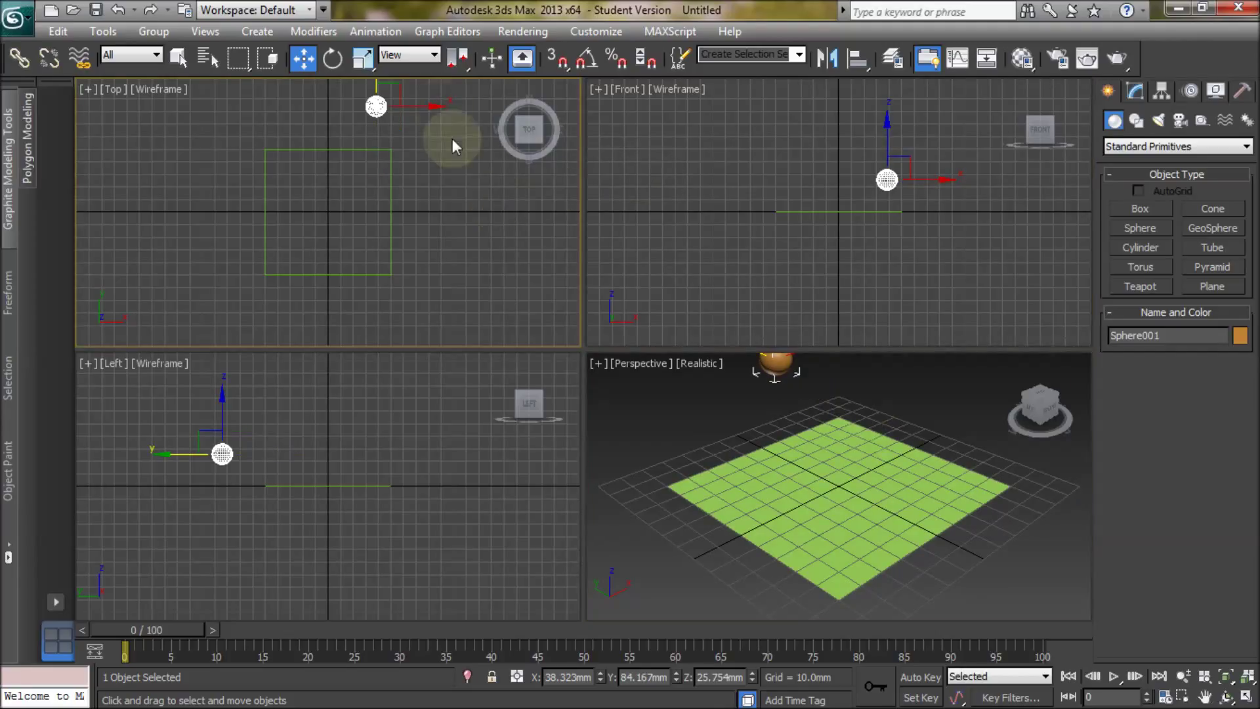
{"action": "right_click", "coordinate": [356, 402]}
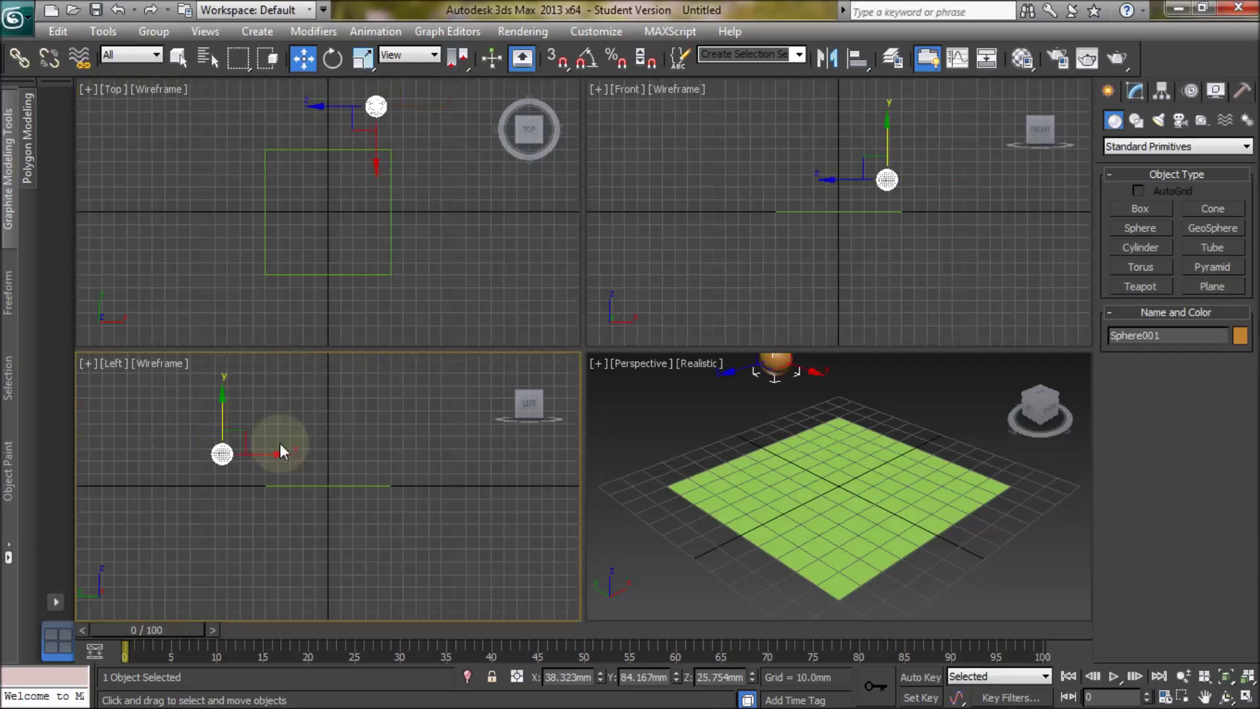
{"action": "left_click_drag", "start_coordinate": [280, 454], "coordinate": [337, 457]}
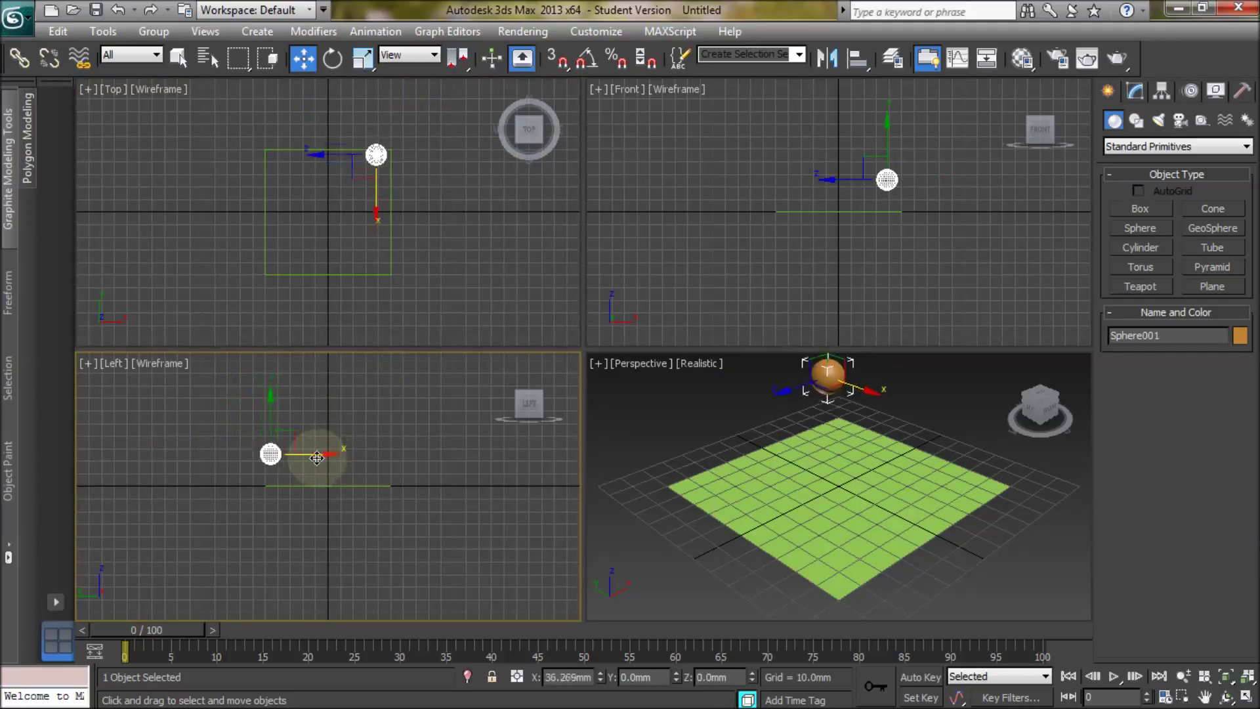
{"action": "left_click_drag", "start_coordinate": [317, 457], "coordinate": [313, 456]}
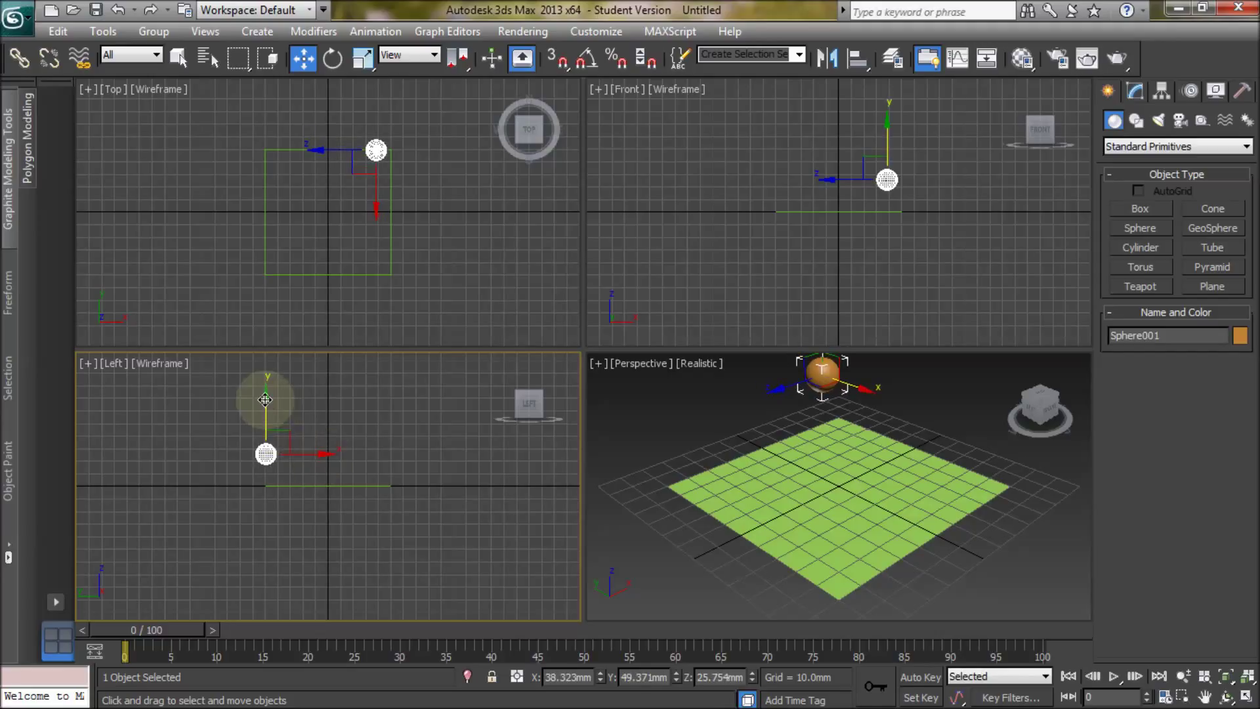
{"action": "mouse_move", "coordinate": [265, 400]}
{"action": "left_mouse_down"}
{"action": "mouse_move", "coordinate": [265, 384]}
{"action": "mouse_move", "coordinate": [265, 395]}
{"action": "left_mouse_up"}
{"action": "left_click", "coordinate": [925, 643]}
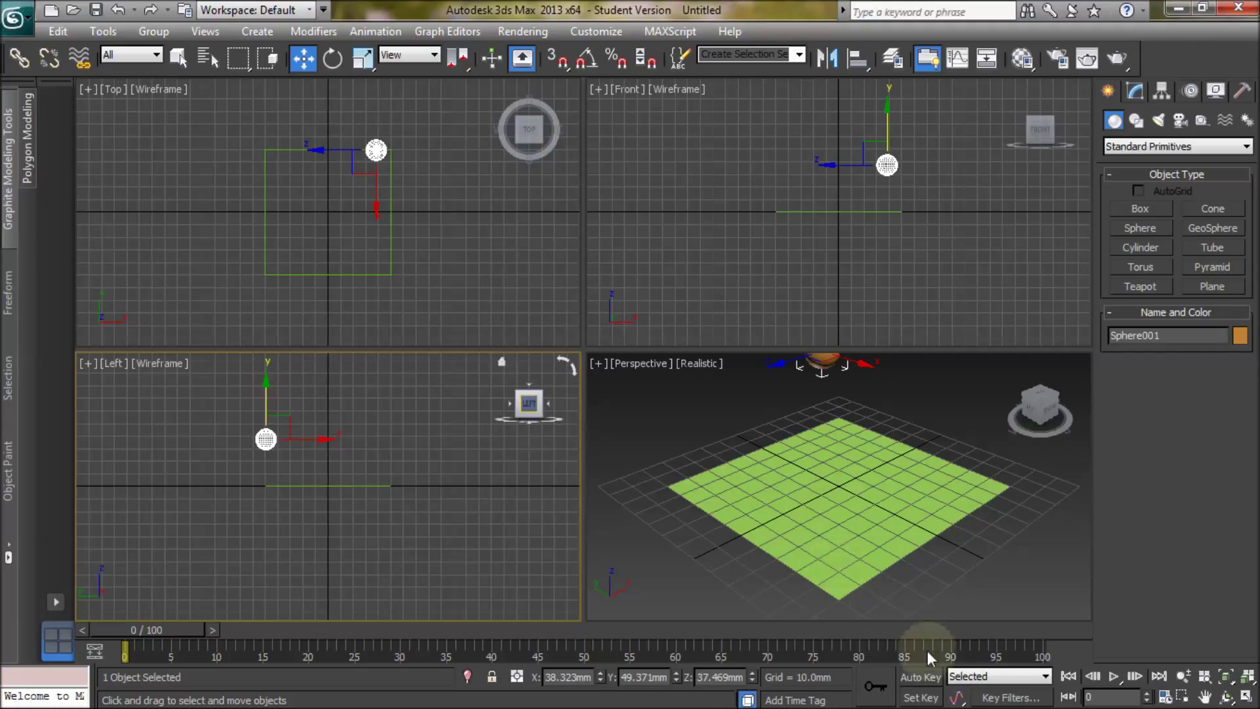
Step: Turn on Auto Key and lower the sphere onto the plane at frame 10
{"action": "left_click", "coordinate": [920, 676]}
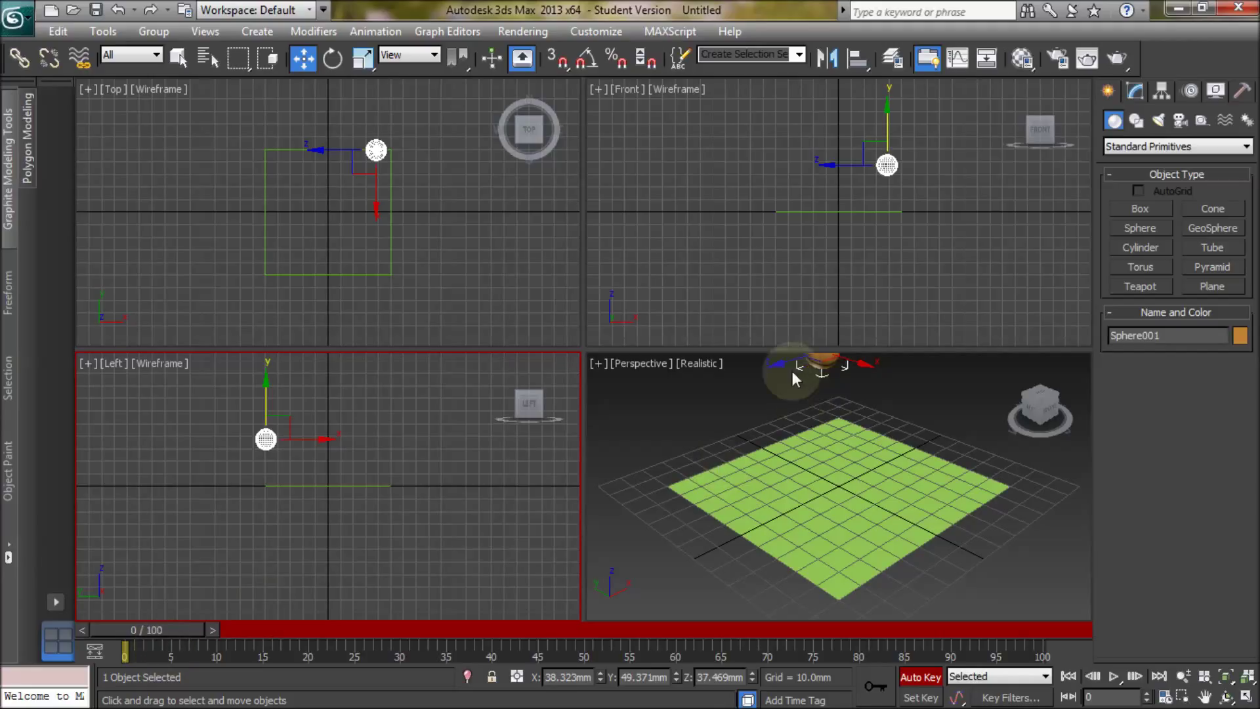
{"action": "left_click_drag", "start_coordinate": [143, 630], "coordinate": [229, 629]}
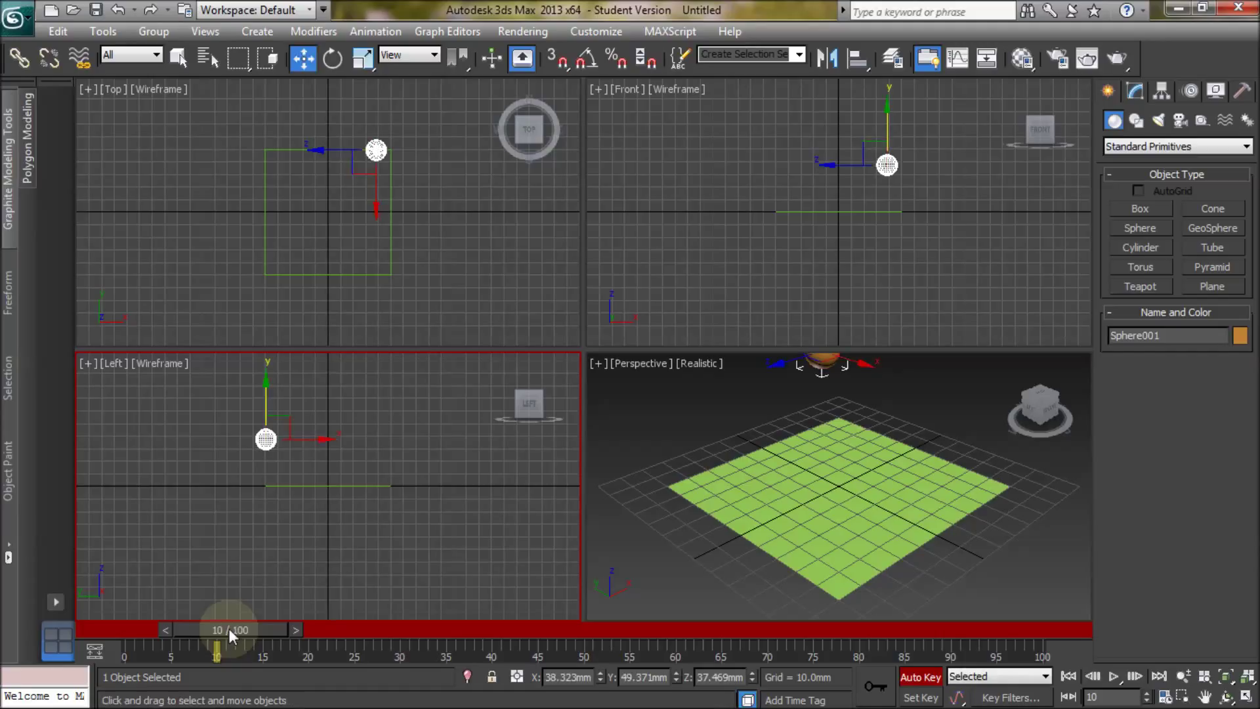
{"action": "middle_click", "coordinate": [965, 213]}
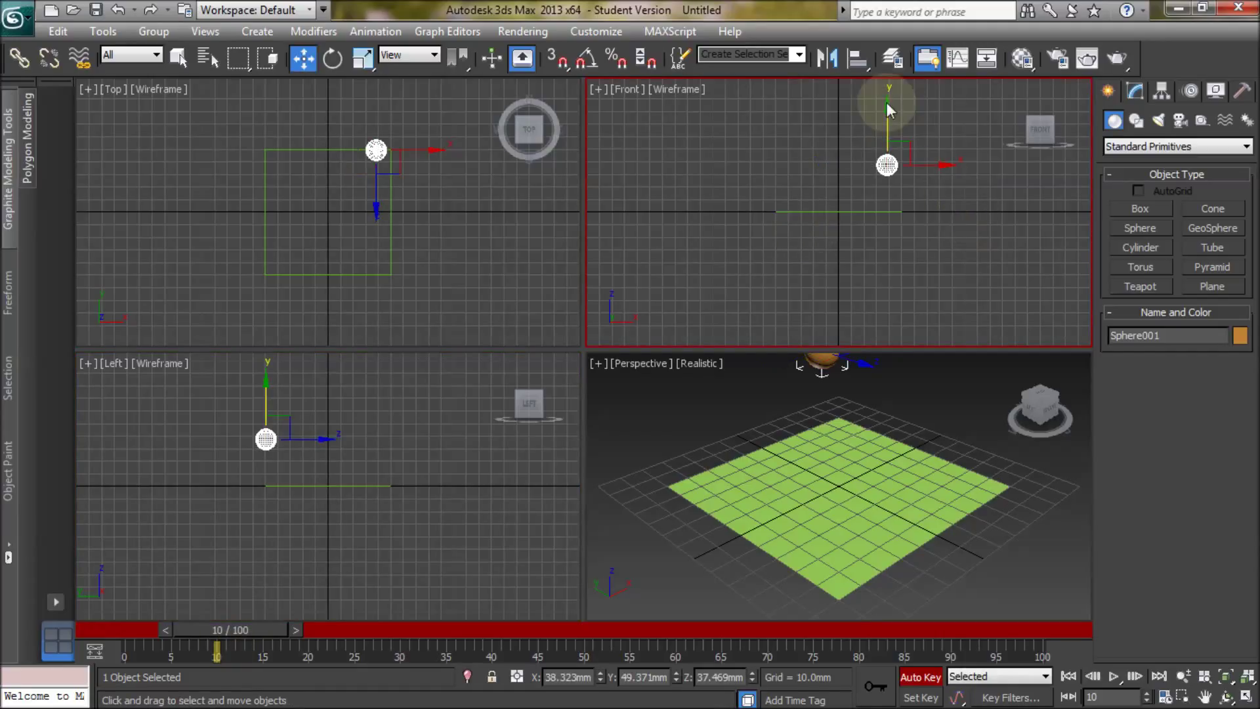
{"action": "left_click_drag", "start_coordinate": [888, 113], "coordinate": [891, 140]}
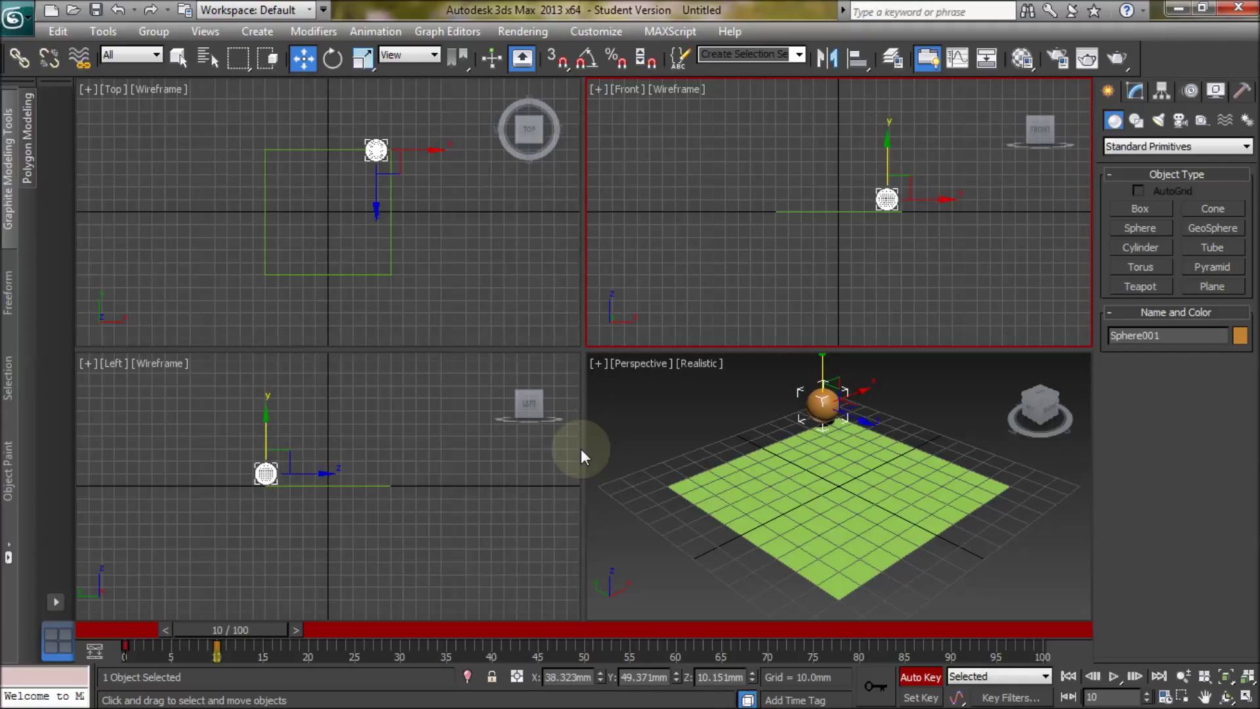
Step: At frame 20, raise the sphere high above the plane to Z 33.664 mm
{"action": "middle_click", "coordinate": [420, 561]}
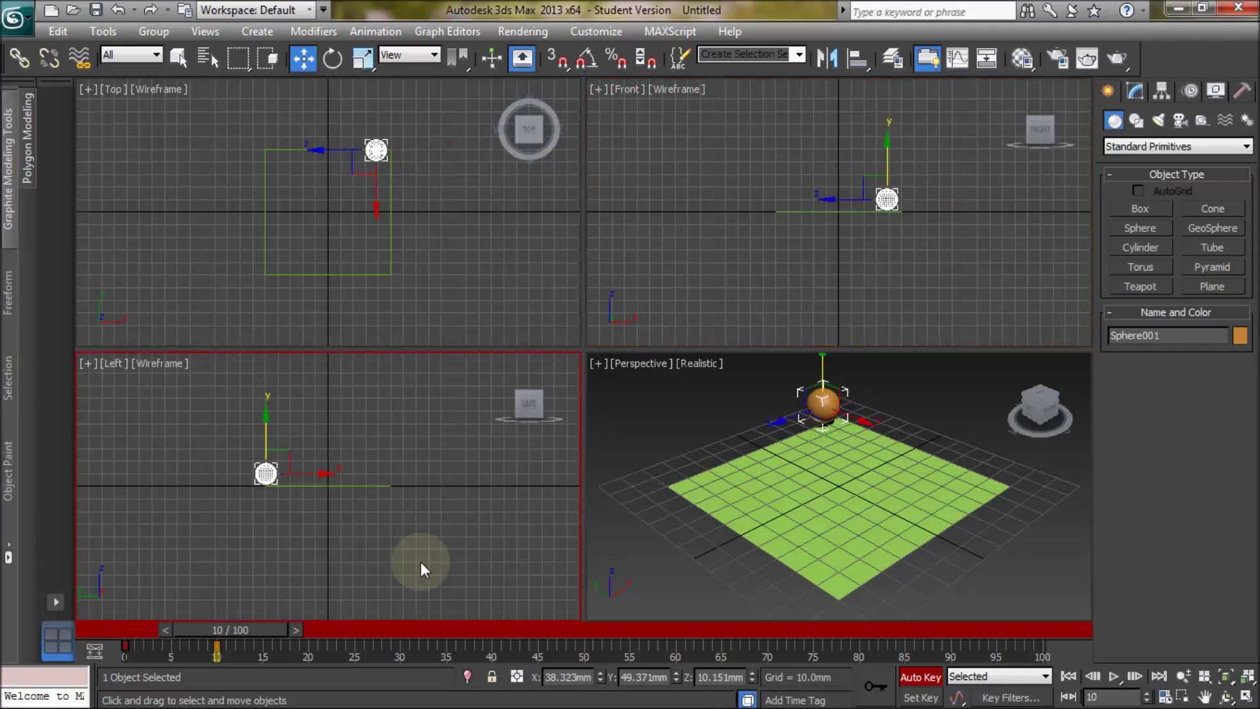
{"action": "left_click_drag", "start_coordinate": [250, 624], "coordinate": [332, 633]}
{"action": "middle_click", "coordinate": [822, 286]}
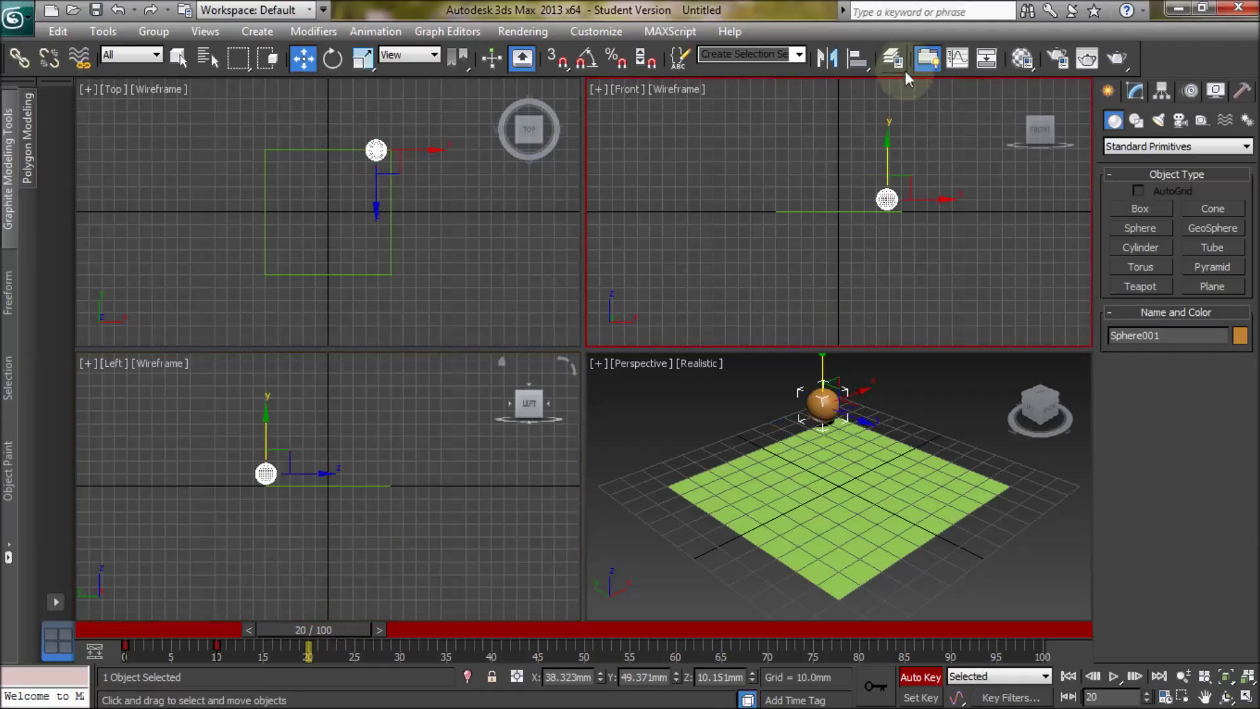
{"action": "left_click_drag", "start_coordinate": [886, 141], "coordinate": [886, 112]}
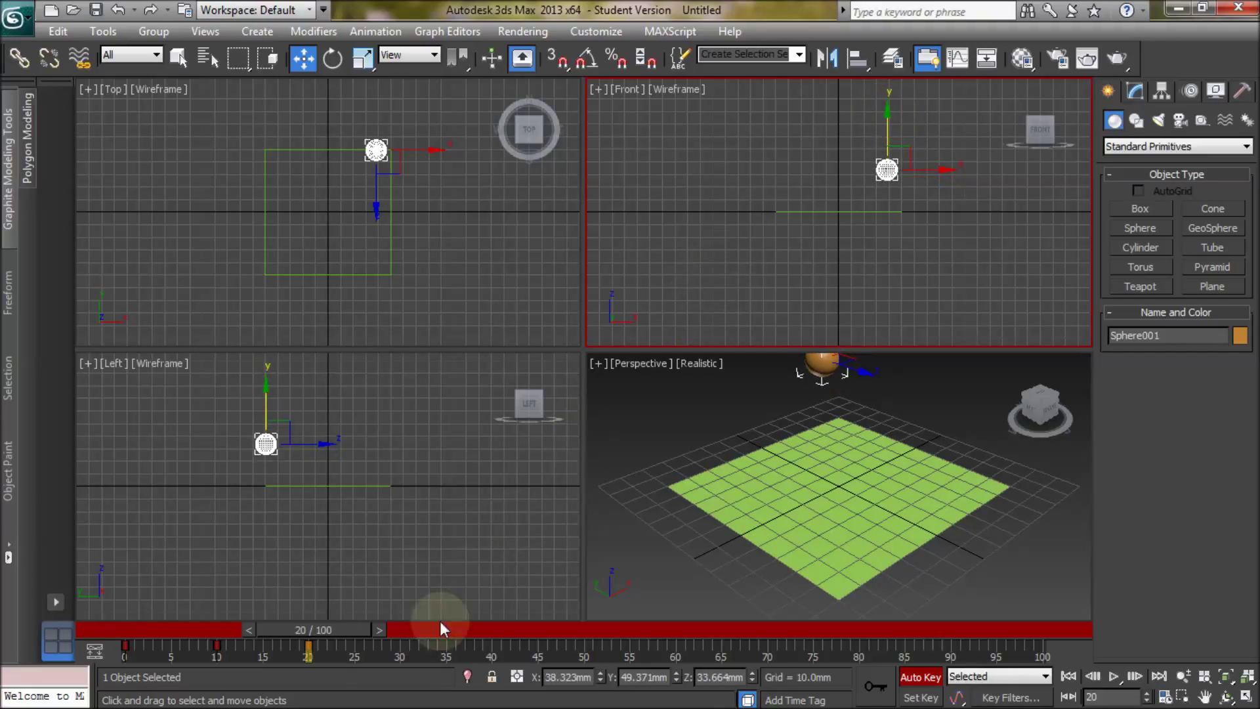
{"action": "left_click_drag", "start_coordinate": [349, 628], "coordinate": [442, 628]}
Step: Lower the sphere back onto the plane at frame 30
{"action": "key", "text": "w"}
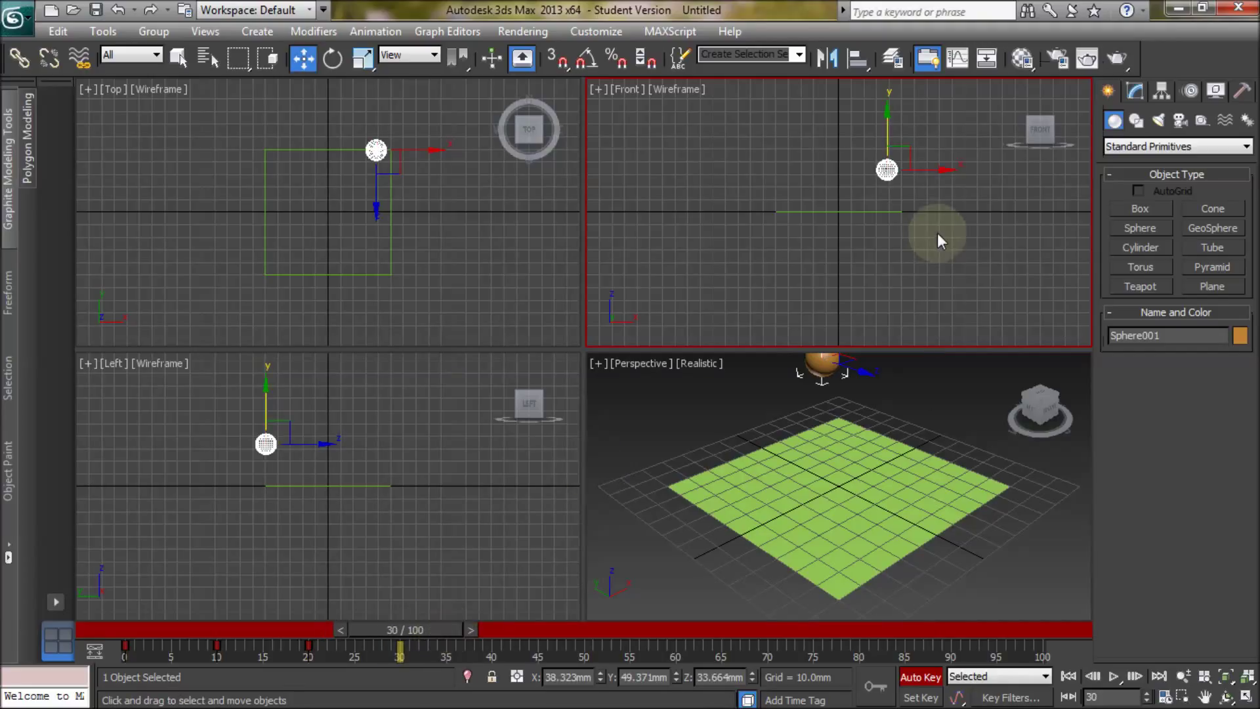
{"action": "right_click", "coordinate": [937, 233]}
{"action": "left_click", "coordinate": [890, 113]}
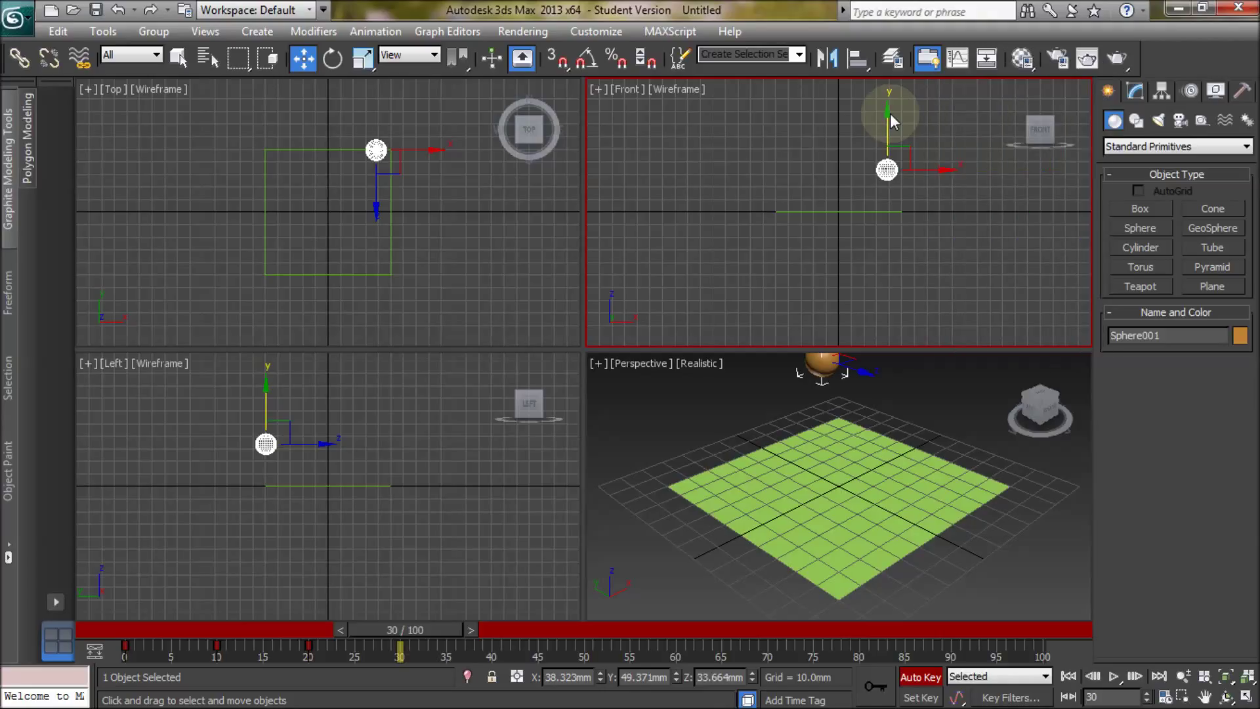
{"action": "left_click_drag", "start_coordinate": [887, 113], "coordinate": [891, 143]}
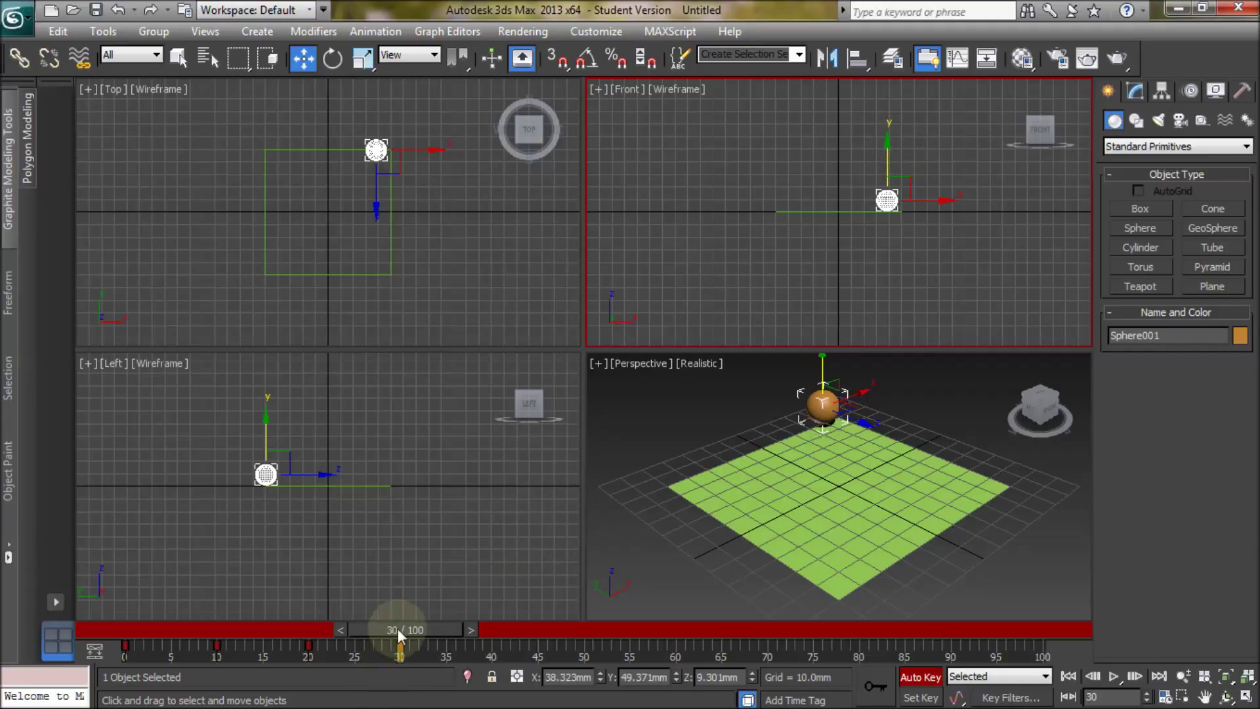
Step: Raise the sphere to Z 19.581 mm at frame 40
{"action": "left_click_drag", "start_coordinate": [396, 628], "coordinate": [491, 633]}
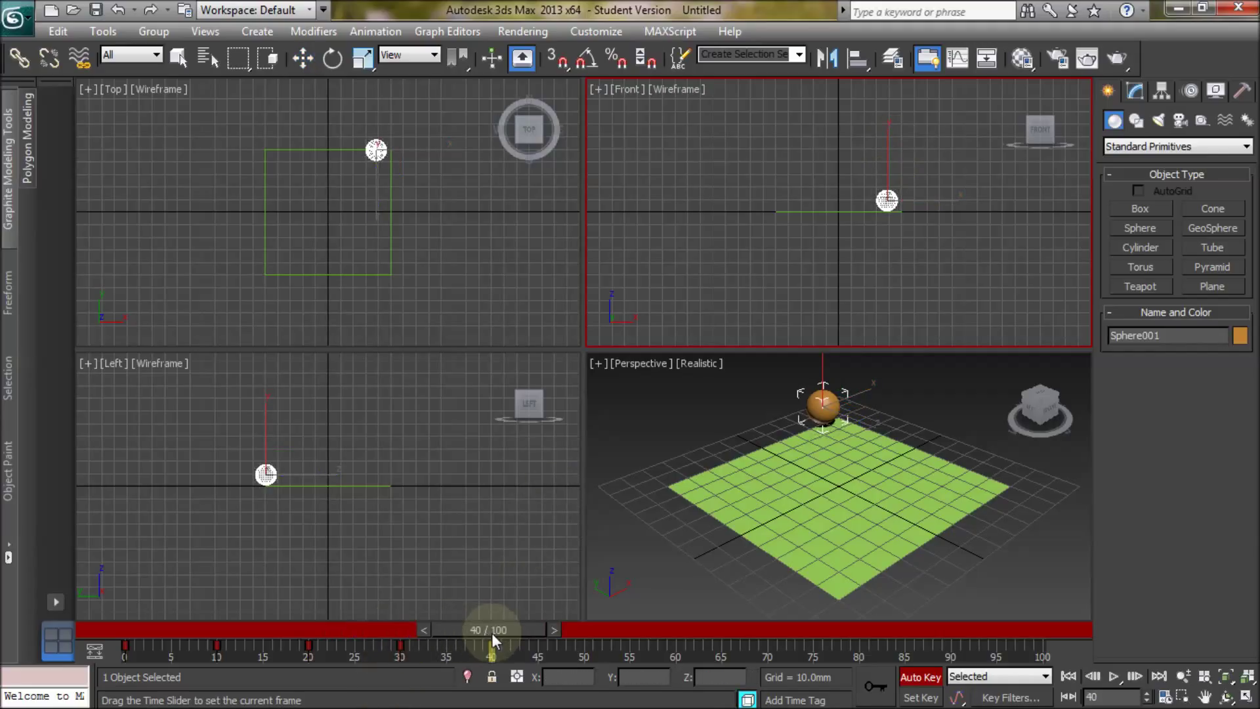
{"action": "key", "text": "w"}
{"action": "right_click", "coordinate": [944, 168]}
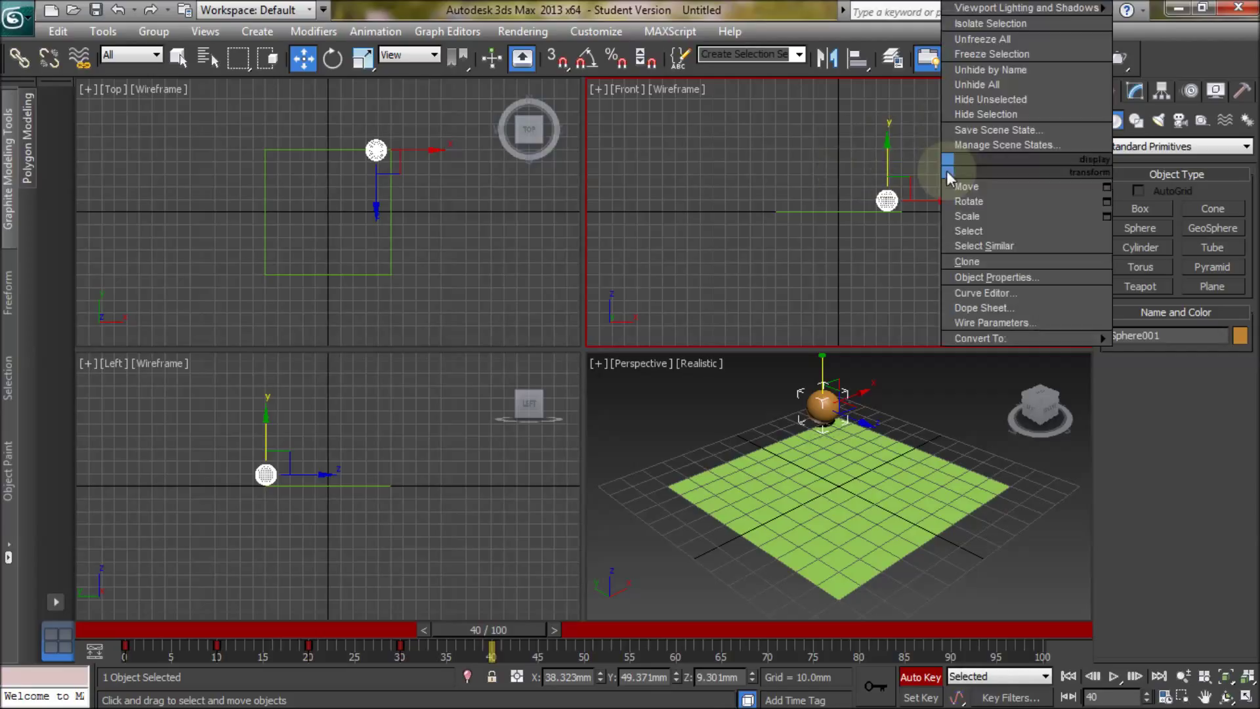
{"action": "left_click", "coordinate": [919, 132]}
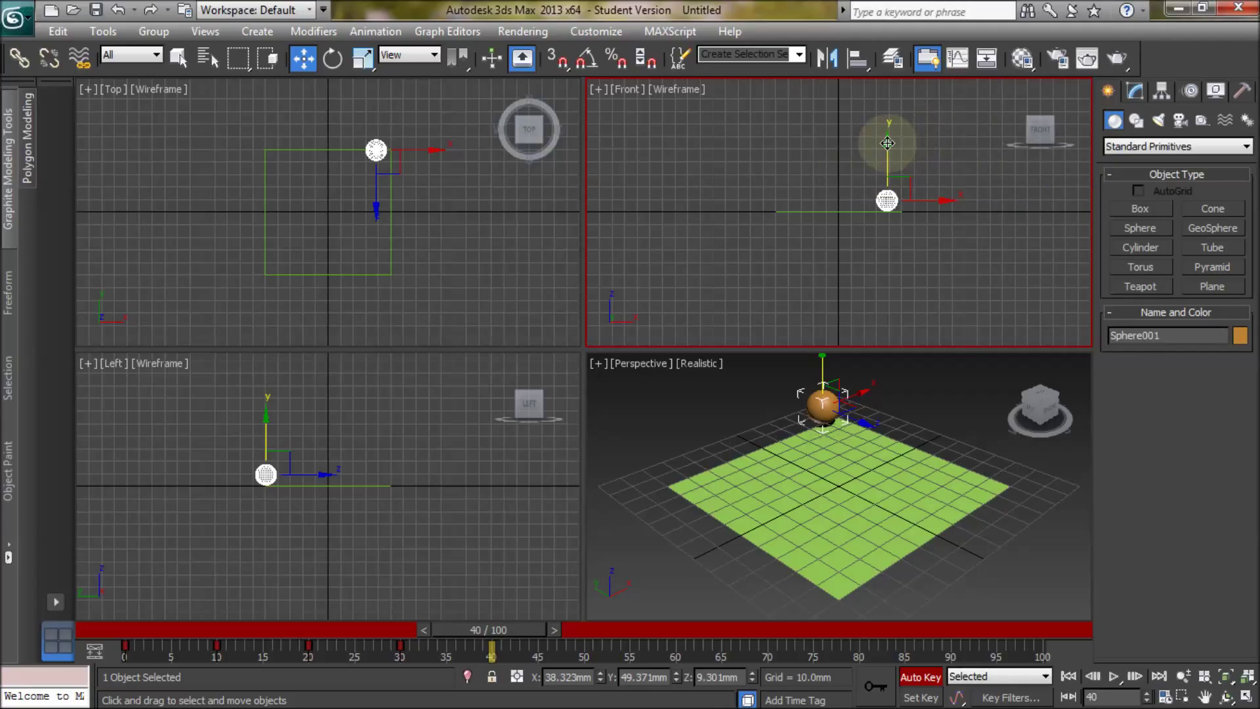
{"action": "left_click_drag", "start_coordinate": [887, 143], "coordinate": [887, 130]}
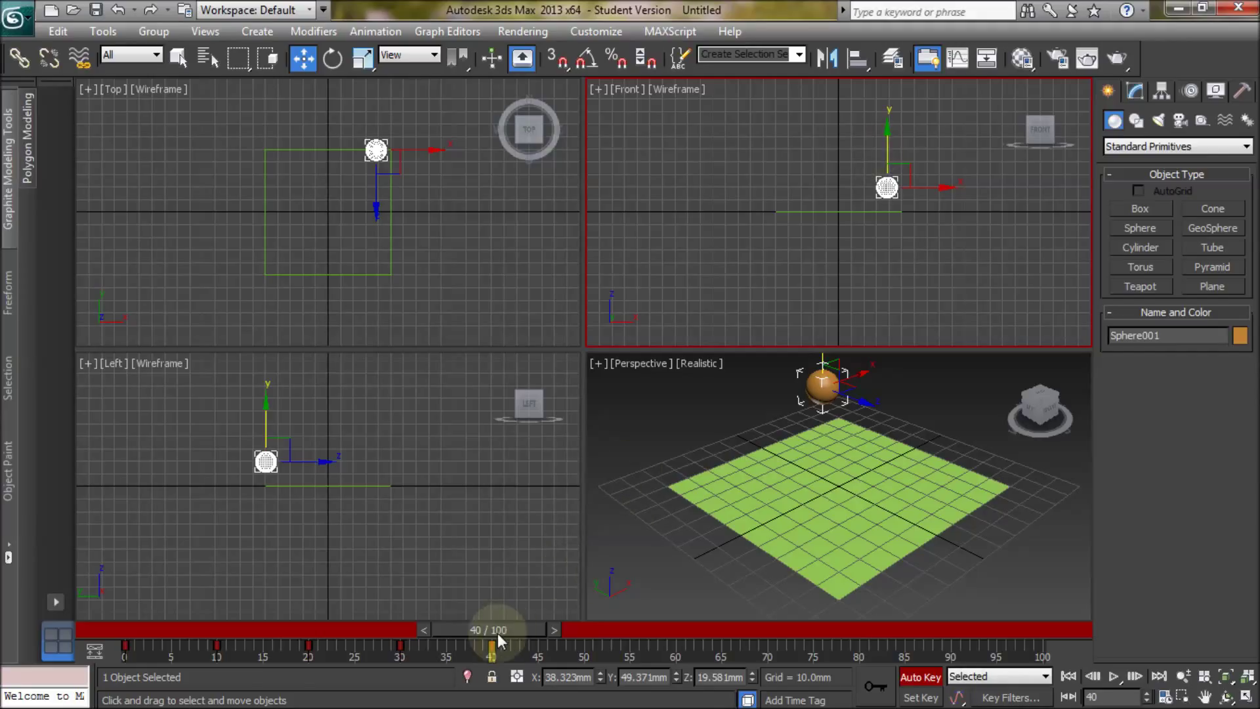
Step: Drop the sphere onto the plane at Z 9.973 mm at frame 50
{"action": "left_click_drag", "start_coordinate": [497, 633], "coordinate": [593, 624]}
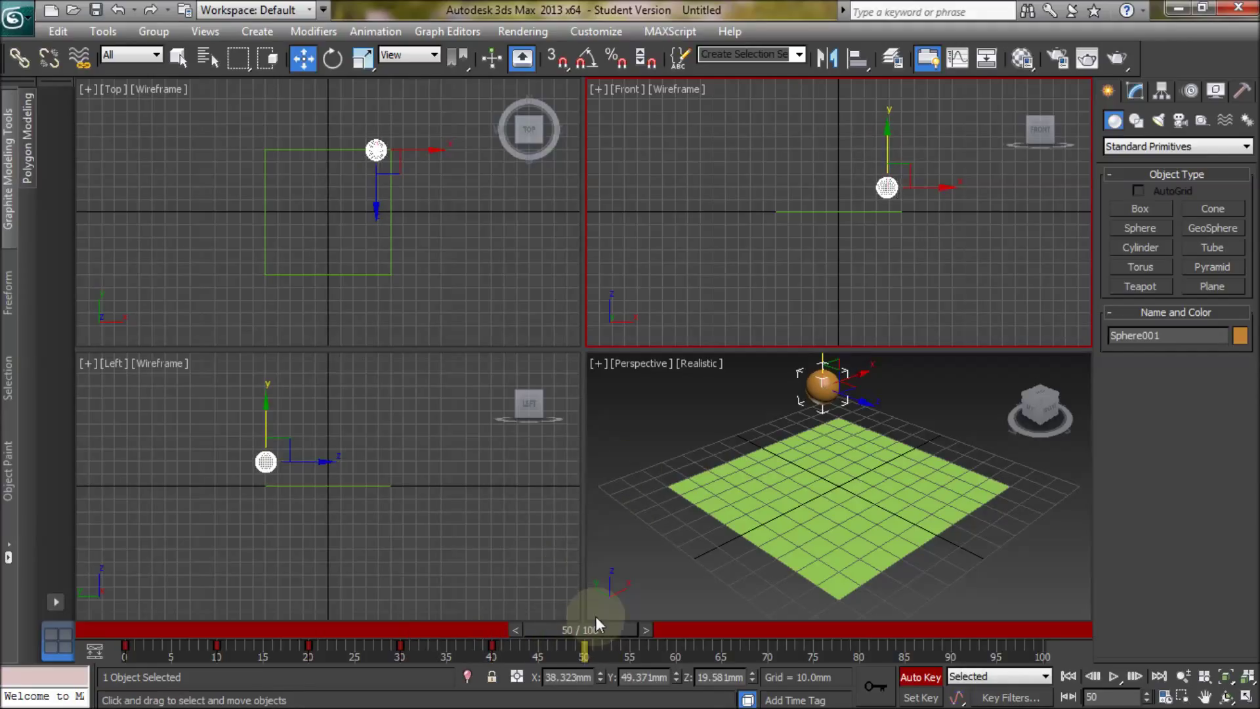
{"action": "right_click", "coordinate": [824, 285]}
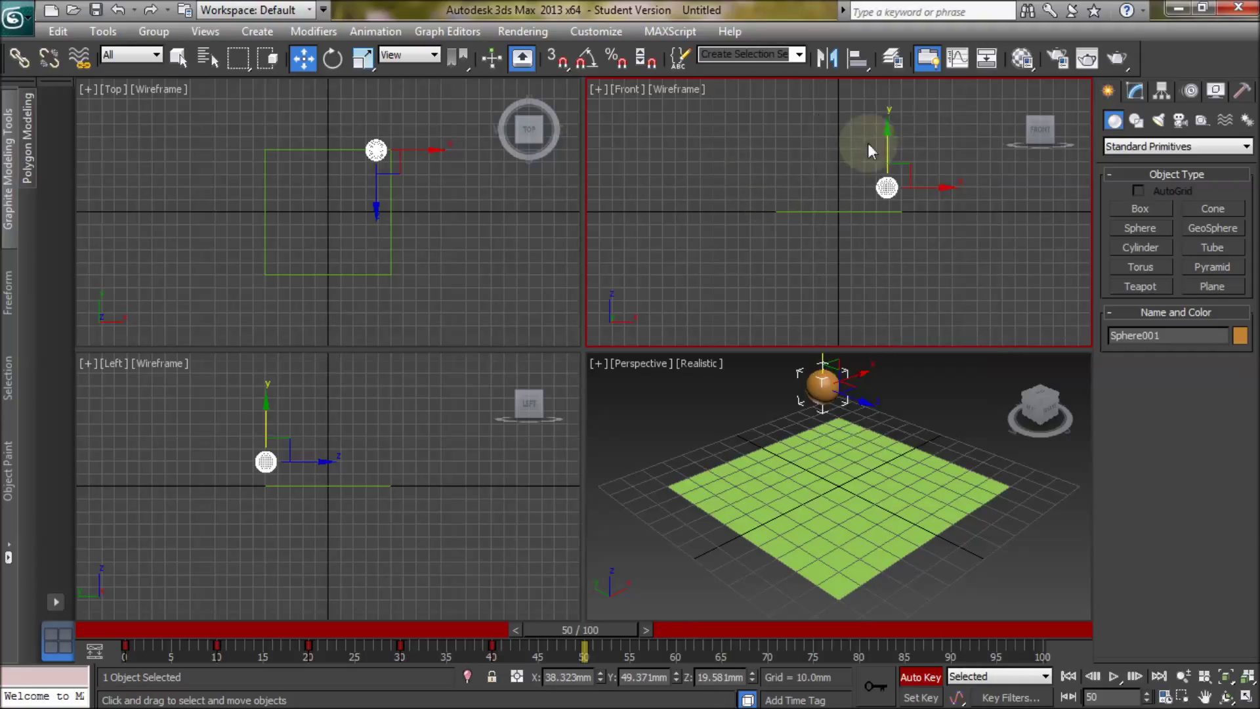
{"action": "left_click_drag", "start_coordinate": [887, 129], "coordinate": [889, 141]}
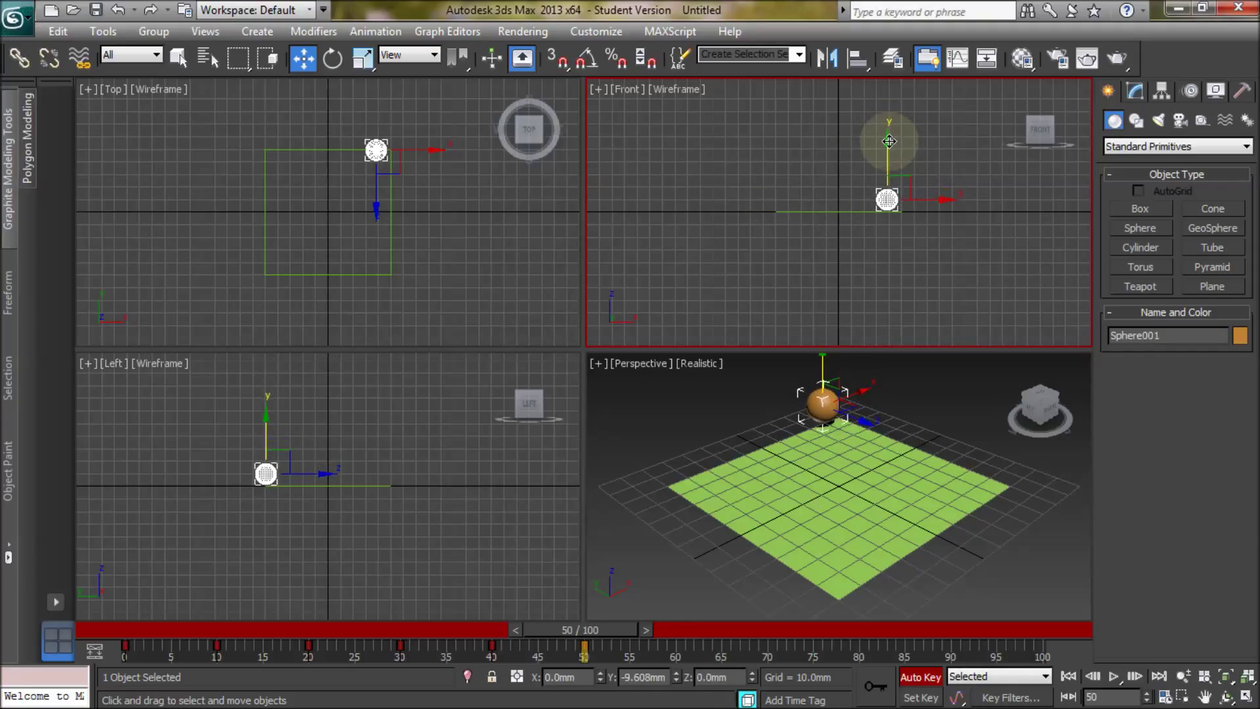
{"action": "left_click_drag", "start_coordinate": [889, 141], "coordinate": [888, 141]}
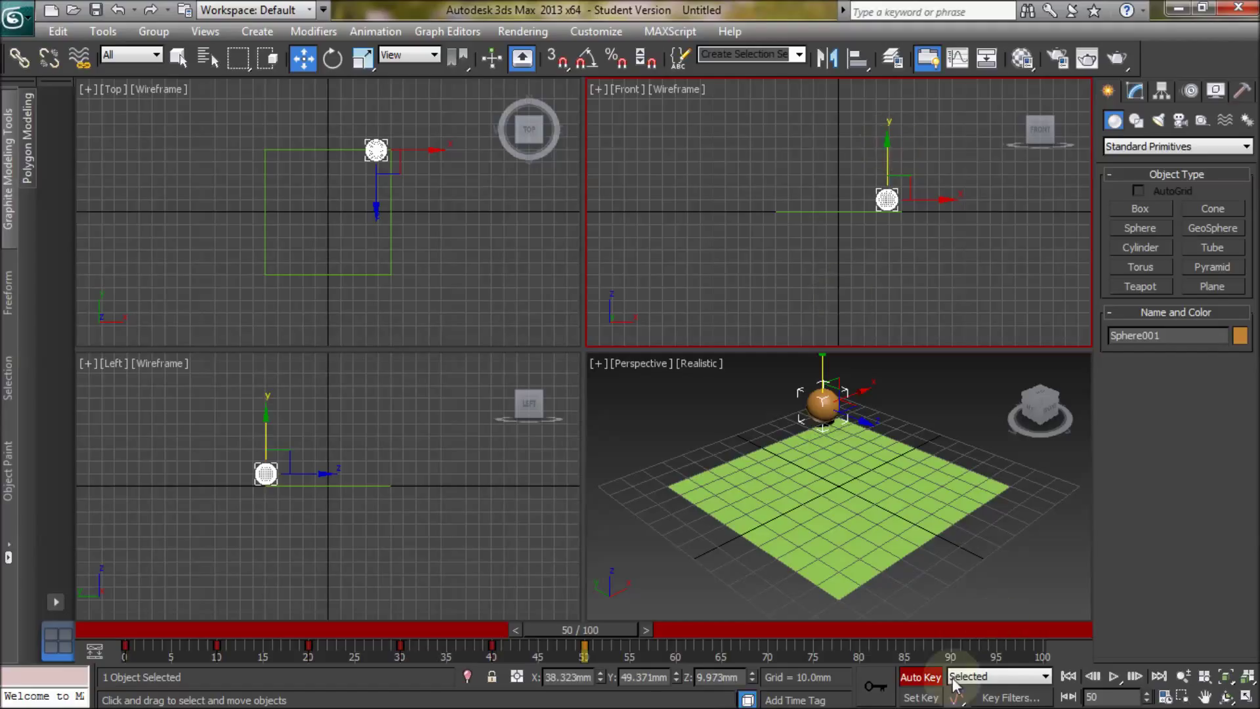
Step: Turn off Auto Key and set Plane001's Length and Width to 200 mm
{"action": "left_click", "coordinate": [930, 677]}
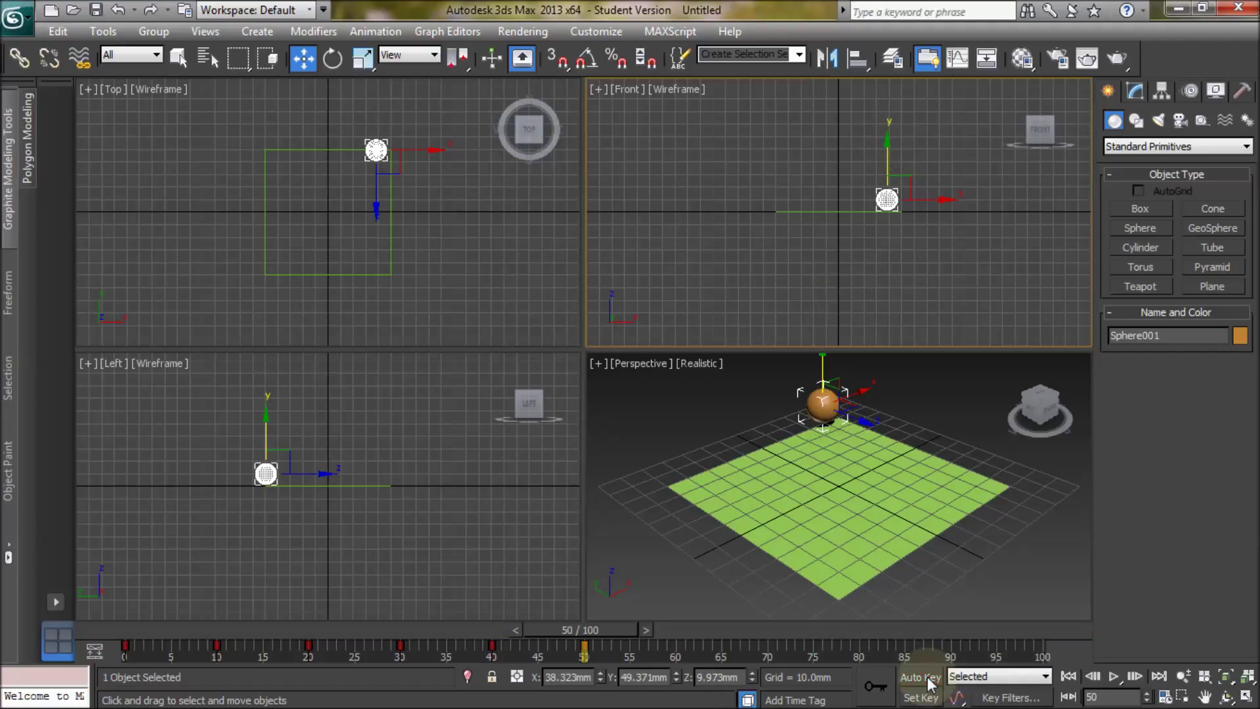
{"action": "left_click", "coordinate": [862, 522]}
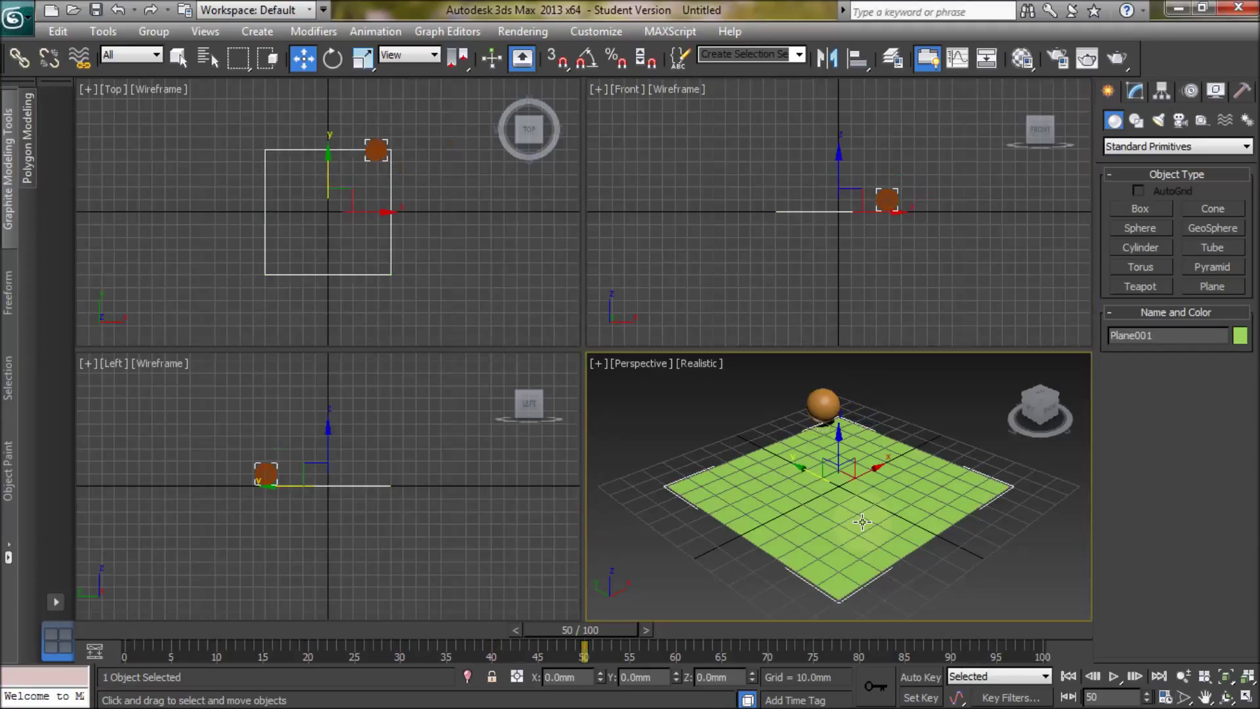
{"action": "left_click", "coordinate": [1135, 95]}
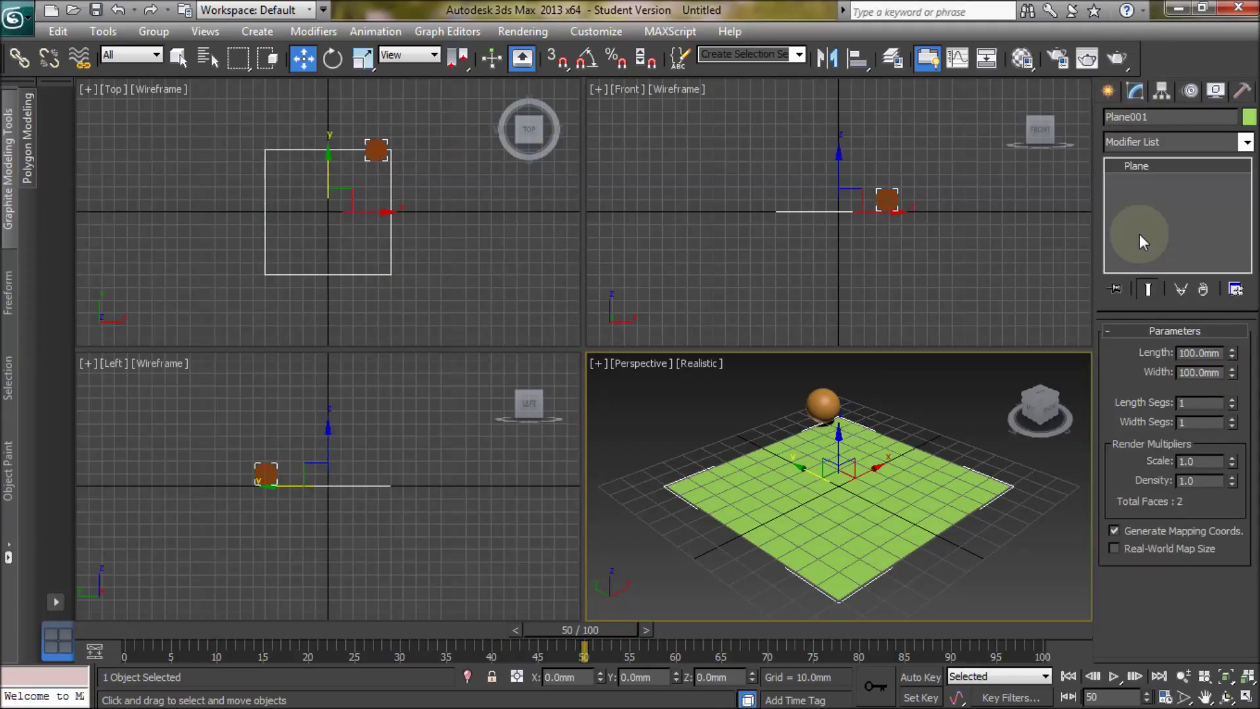
{"action": "key", "text": "Tab"}
{"action": "type", "text": "200"}
{"action": "key", "text": "Tab"}
{"action": "type", "text": "200"}
{"action": "key", "text": "Return"}
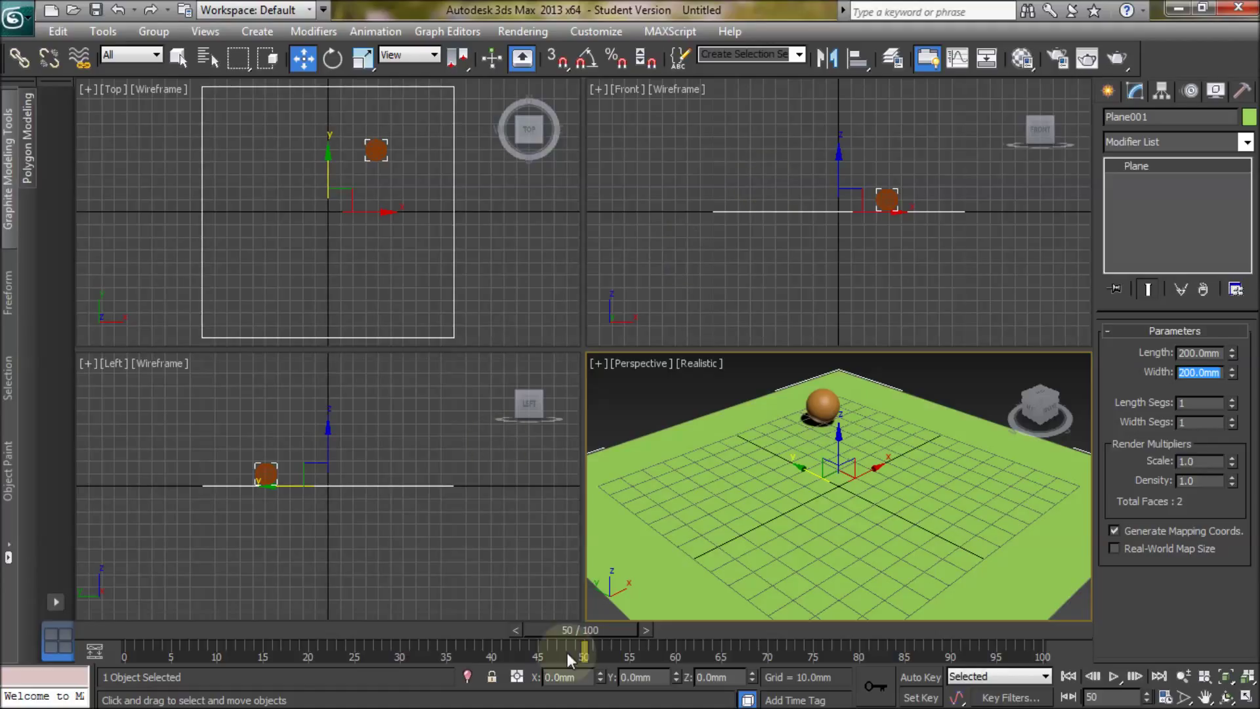
{"action": "left_click", "coordinate": [577, 628]}
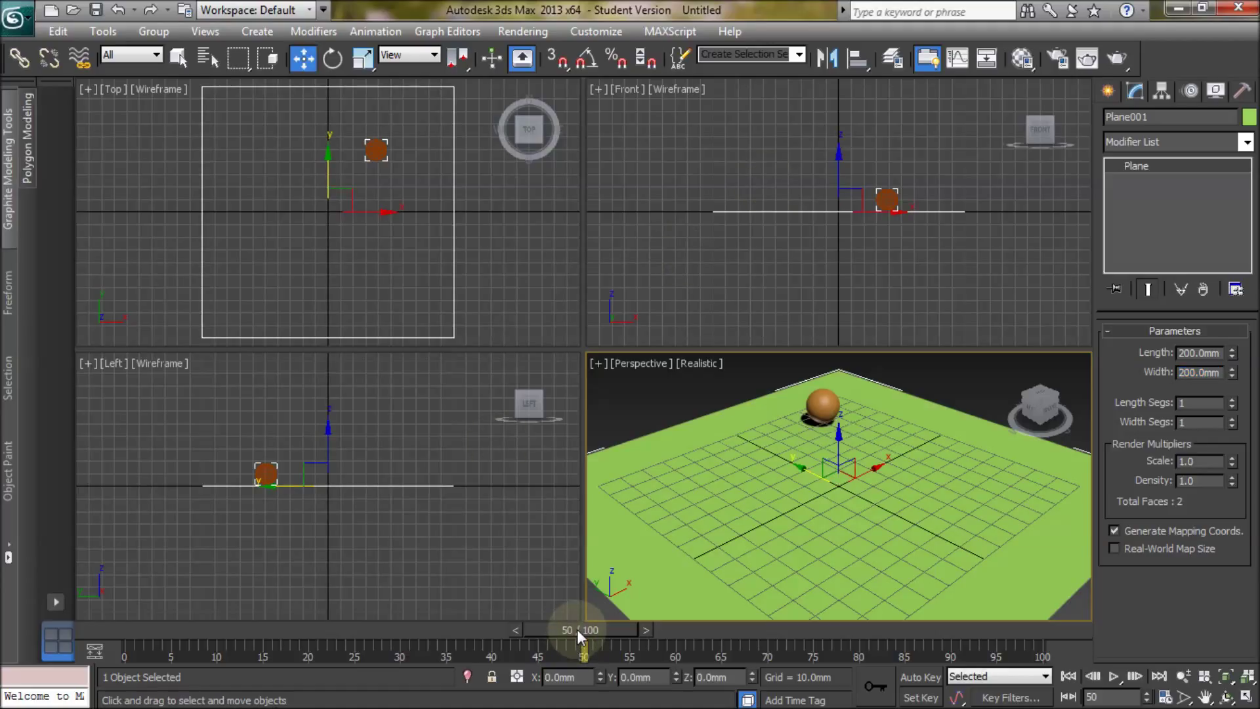
{"action": "left_click_drag", "start_coordinate": [576, 629], "coordinate": [115, 621]}
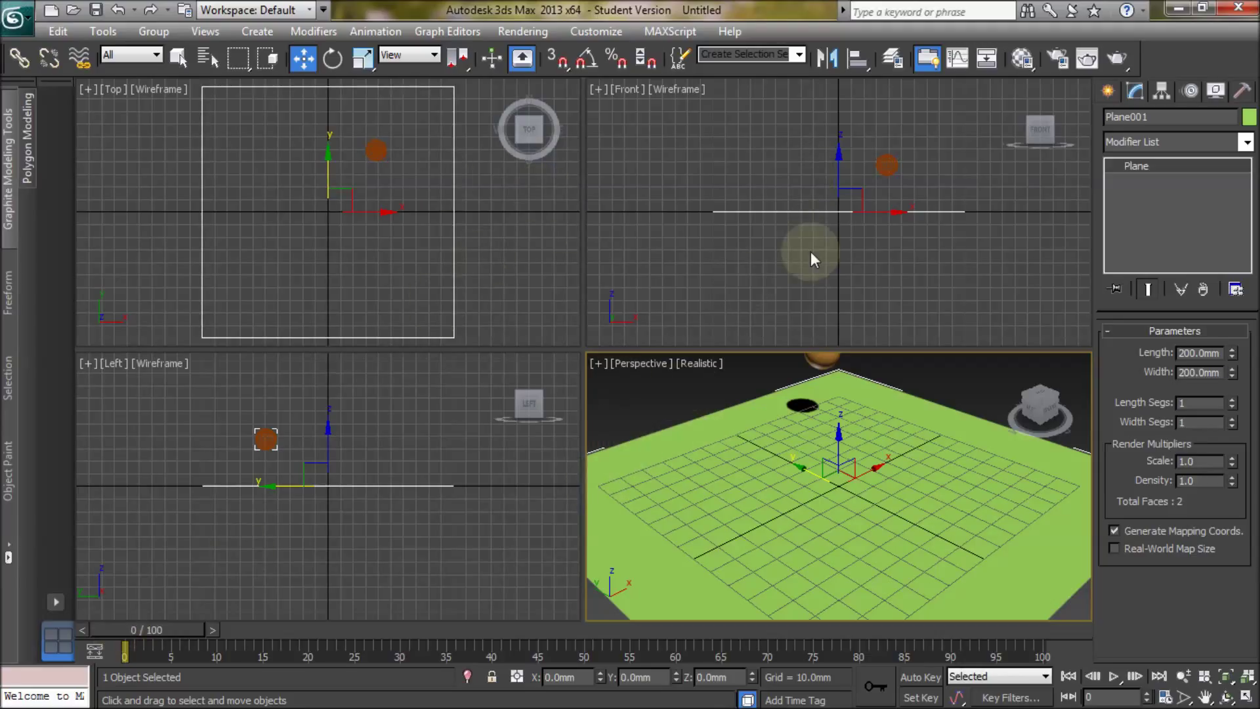
{"action": "left_click", "coordinate": [1113, 676]}
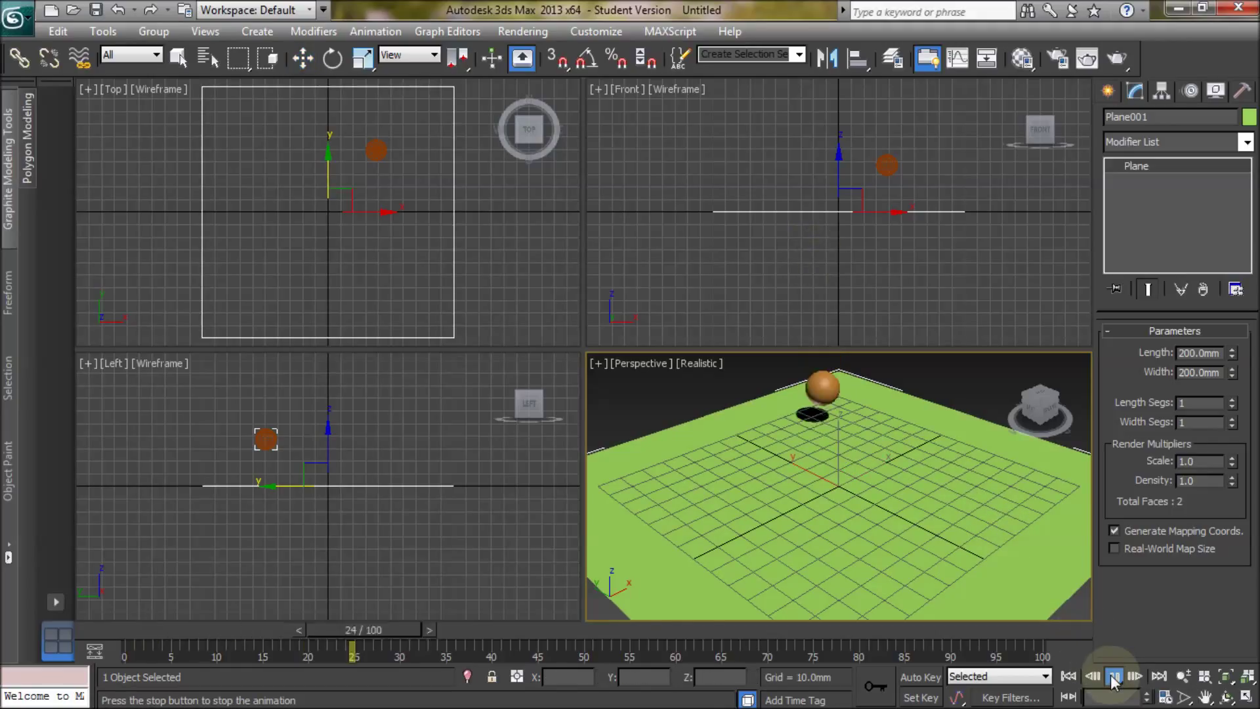
{"action": "left_click", "coordinate": [1113, 676]}
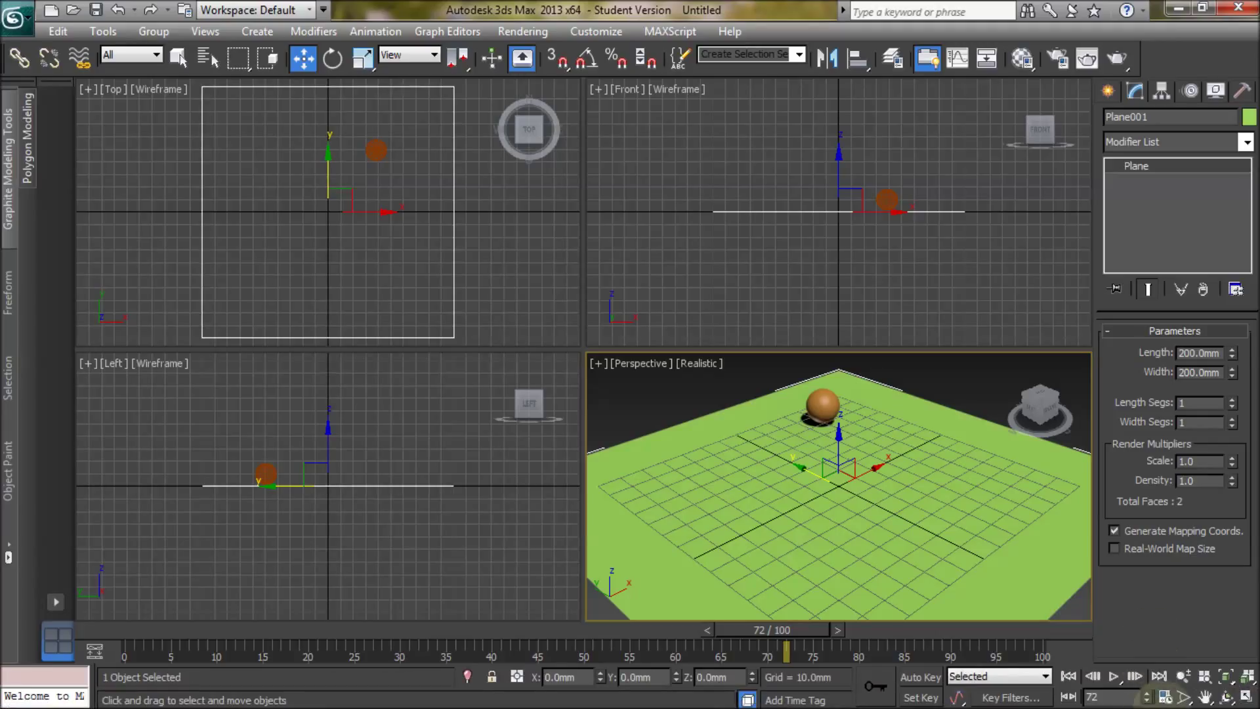
Step: Set the playback speed to 1/2x in Time Configuration
{"action": "left_click", "coordinate": [1165, 697]}
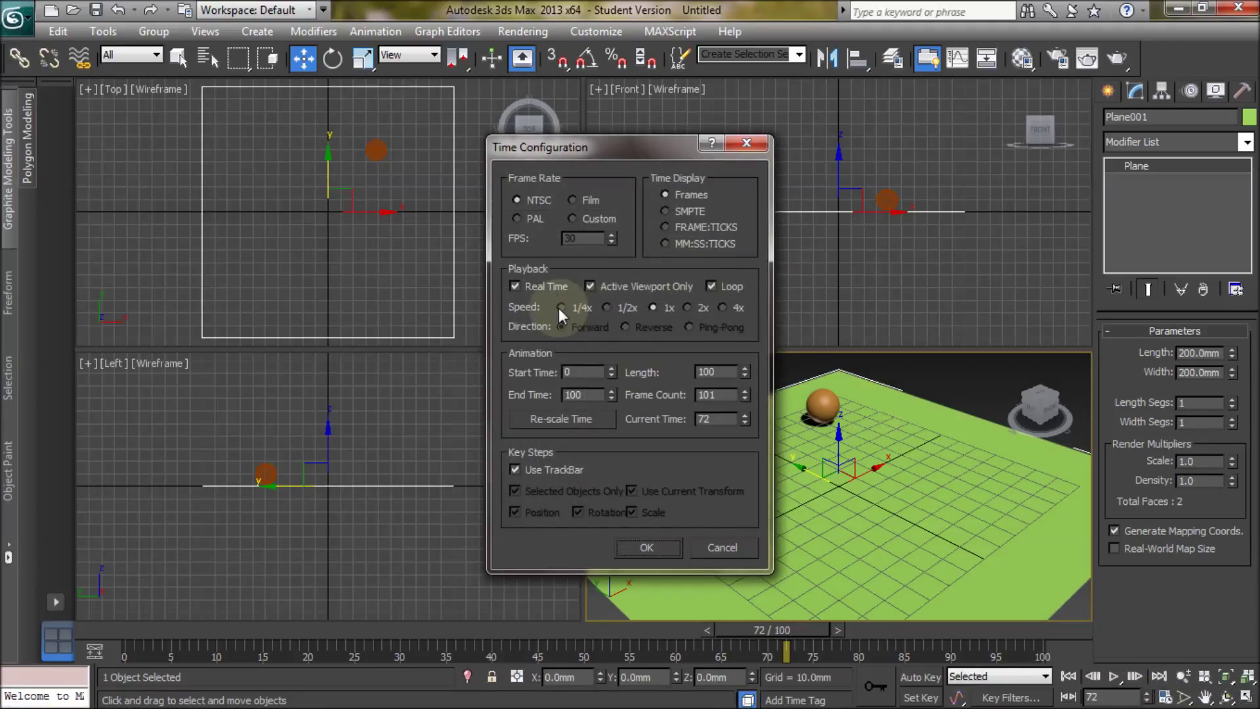
{"action": "left_click", "coordinate": [607, 308]}
{"action": "left_click", "coordinate": [666, 548]}
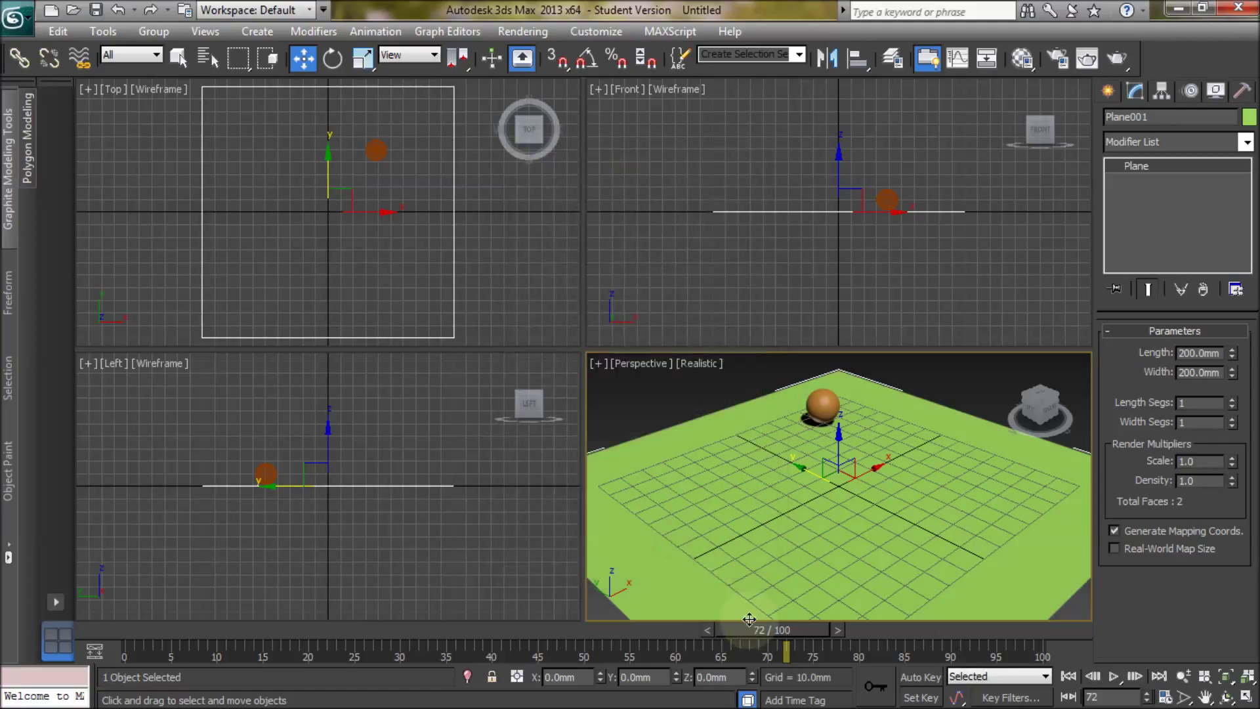
Step: Replay the bounce from the first frame, then stop playback
{"action": "left_click", "coordinate": [1068, 676]}
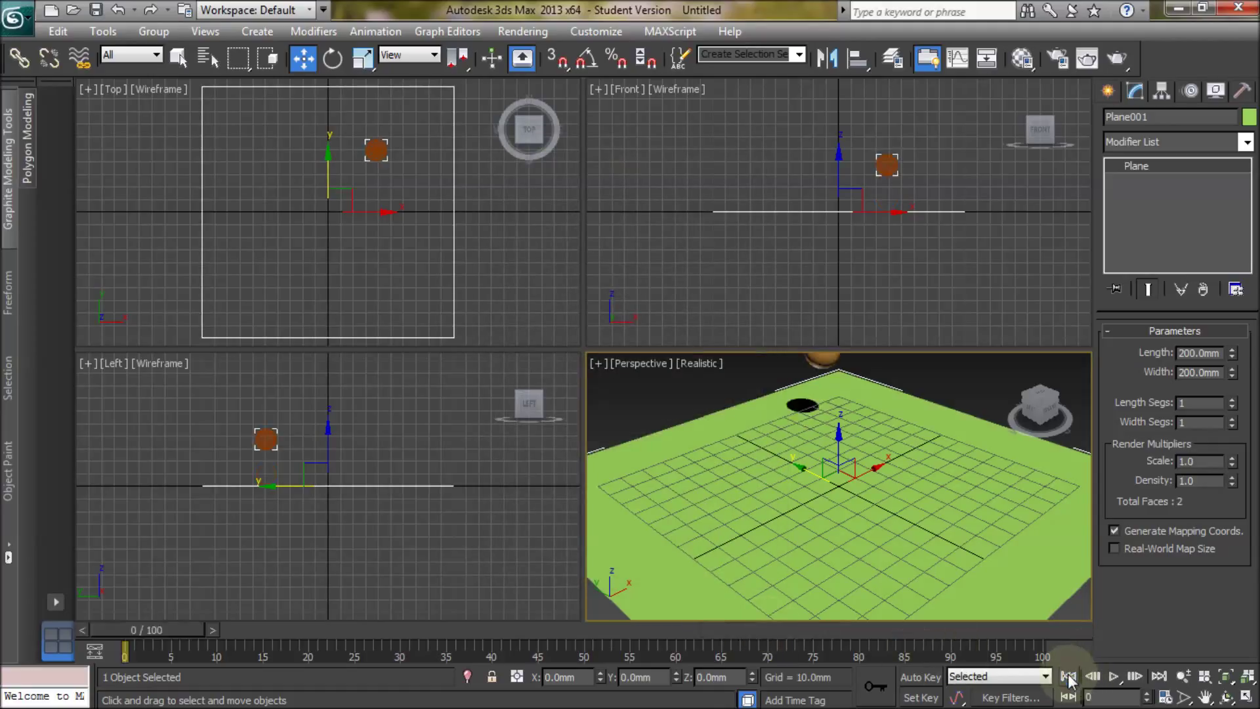
{"action": "left_click", "coordinate": [1114, 677]}
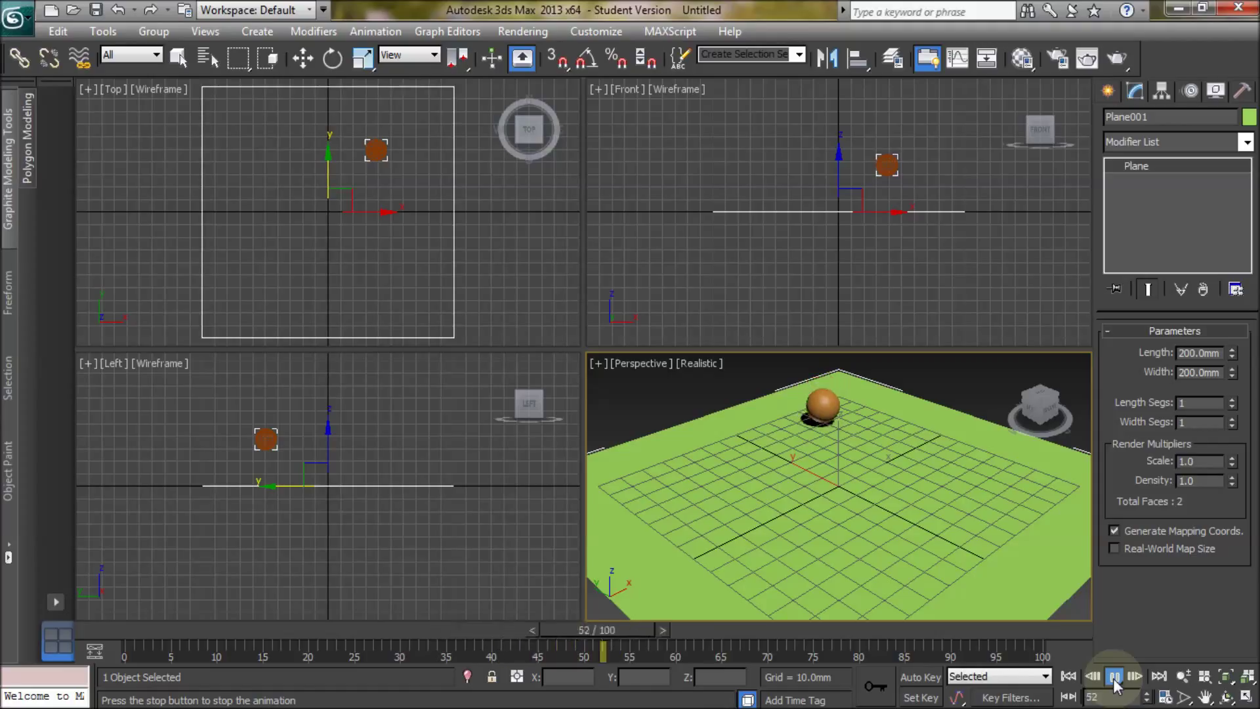
{"action": "left_click", "coordinate": [1114, 677]}
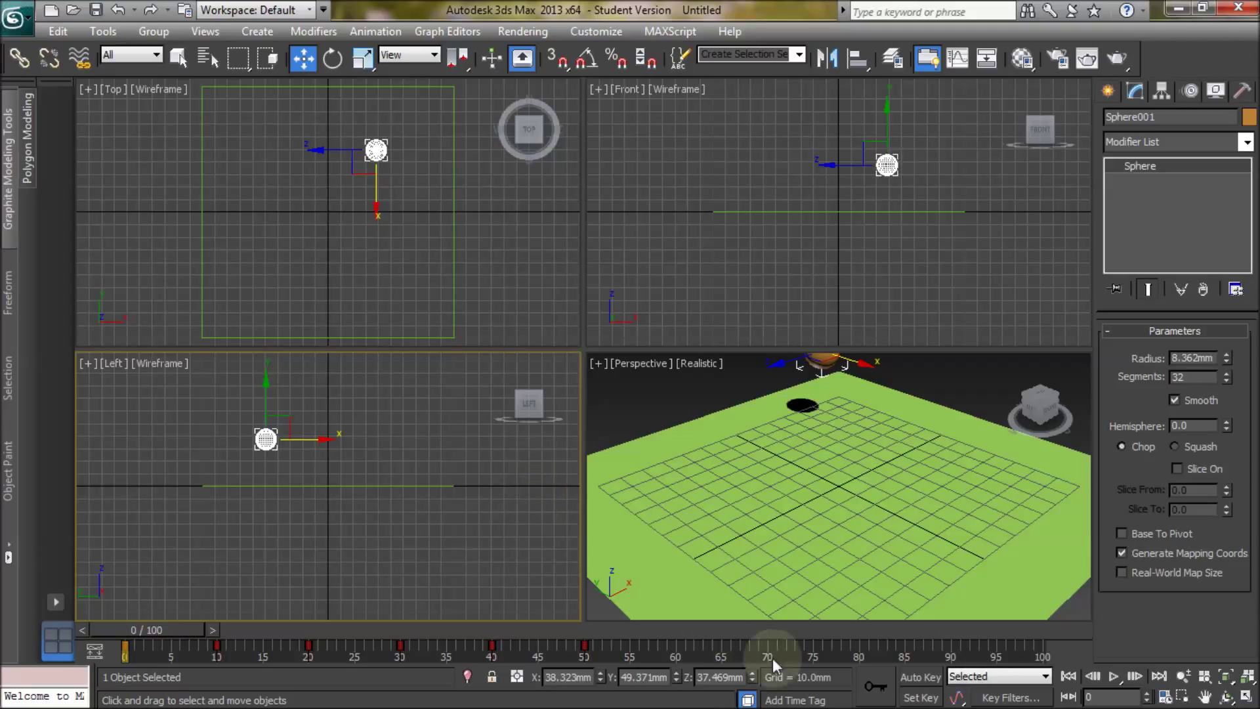
Step: With Auto Key on, push the sphere progressively forward at frames 10, 20 and 30
{"action": "left_click", "coordinate": [910, 676]}
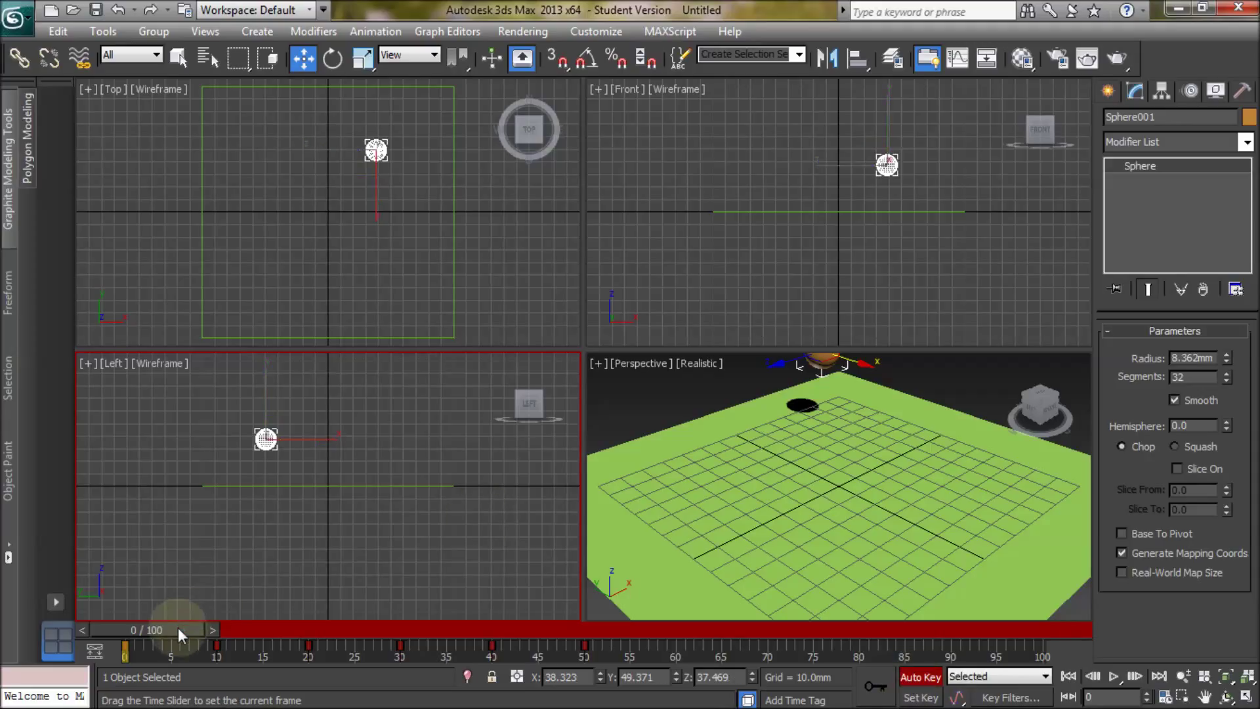
{"action": "left_click_drag", "start_coordinate": [178, 628], "coordinate": [263, 635]}
{"action": "key", "text": "w"}
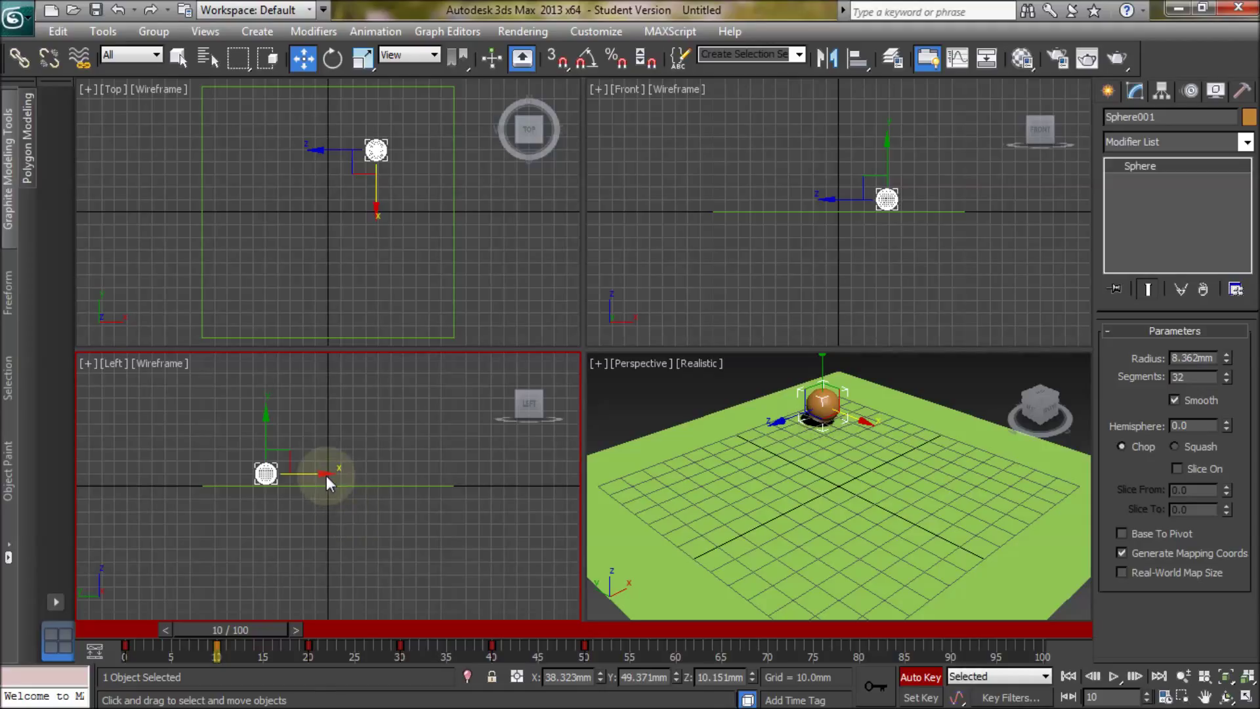
{"action": "left_click_drag", "start_coordinate": [324, 475], "coordinate": [378, 475]}
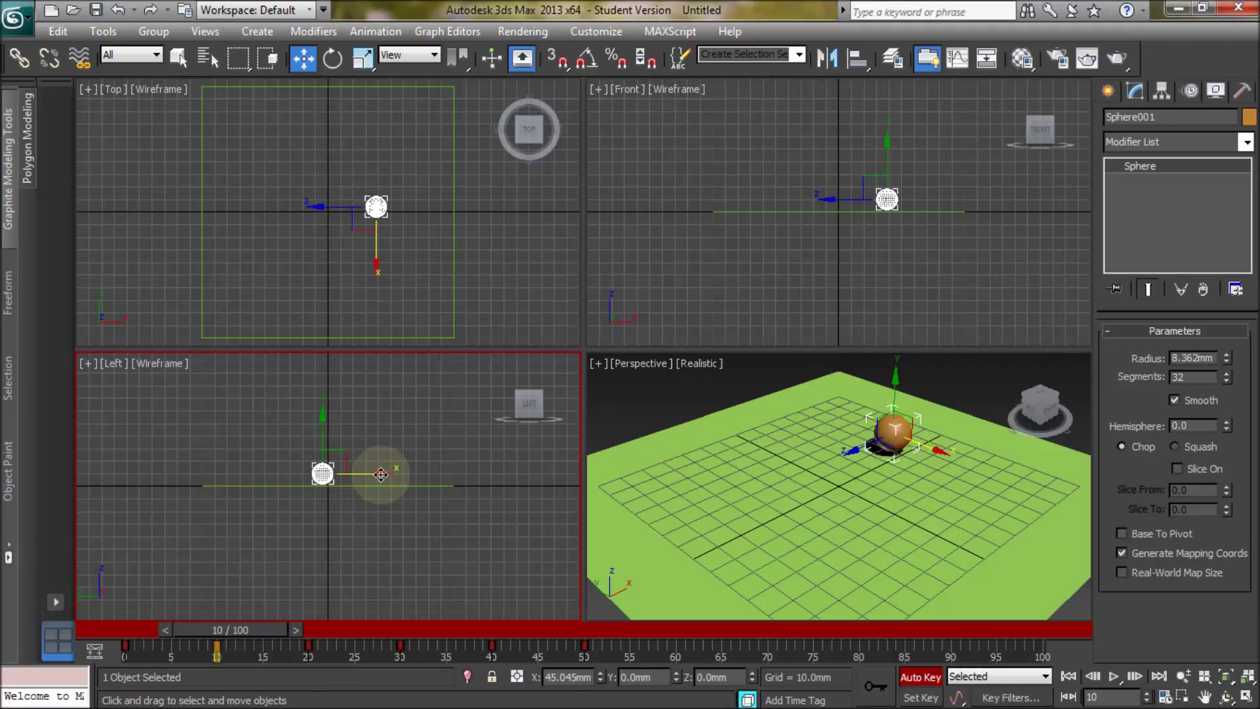
{"action": "left_click_drag", "start_coordinate": [260, 623], "coordinate": [351, 631]}
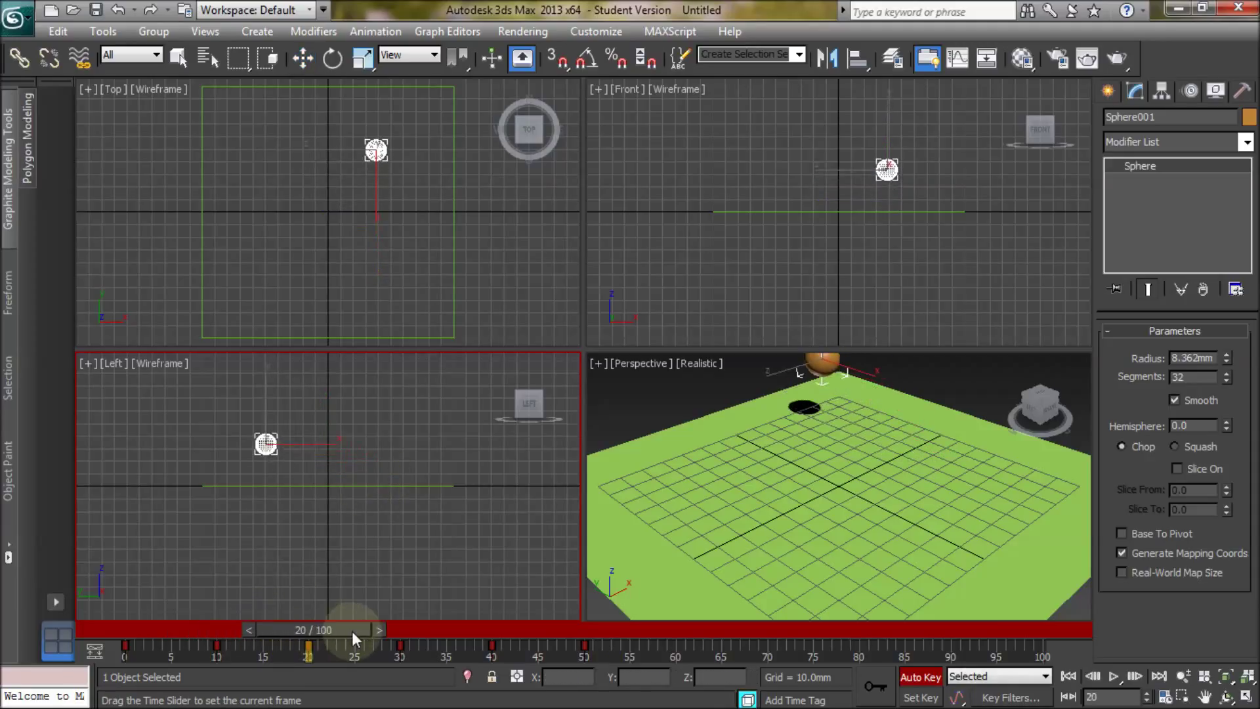
{"action": "key", "text": "w"}
{"action": "left_click_drag", "start_coordinate": [333, 445], "coordinate": [418, 448]}
{"action": "left_click_drag", "start_coordinate": [332, 625], "coordinate": [428, 635]}
{"action": "key", "text": "w"}
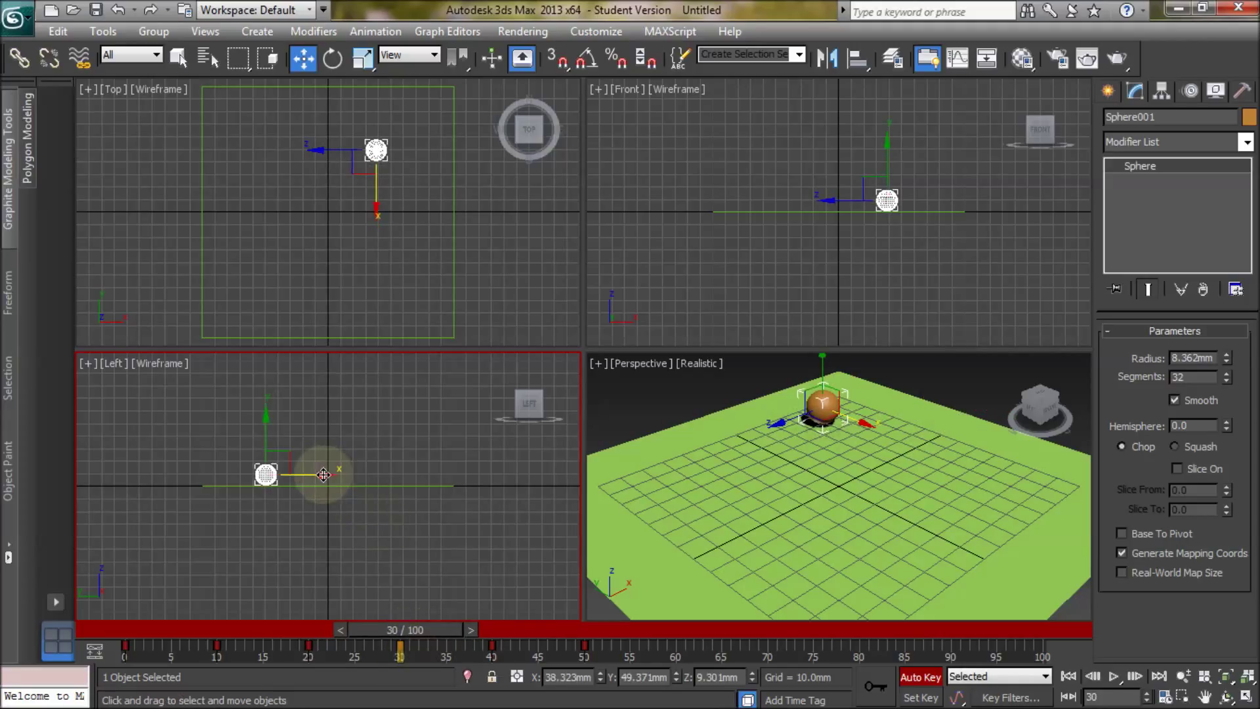
{"action": "left_click_drag", "start_coordinate": [324, 475], "coordinate": [433, 478]}
Step: Push the sphere to Y −53.869 mm at frame 40 and −87.019 mm at frame 50
{"action": "left_click_drag", "start_coordinate": [441, 631], "coordinate": [517, 635]}
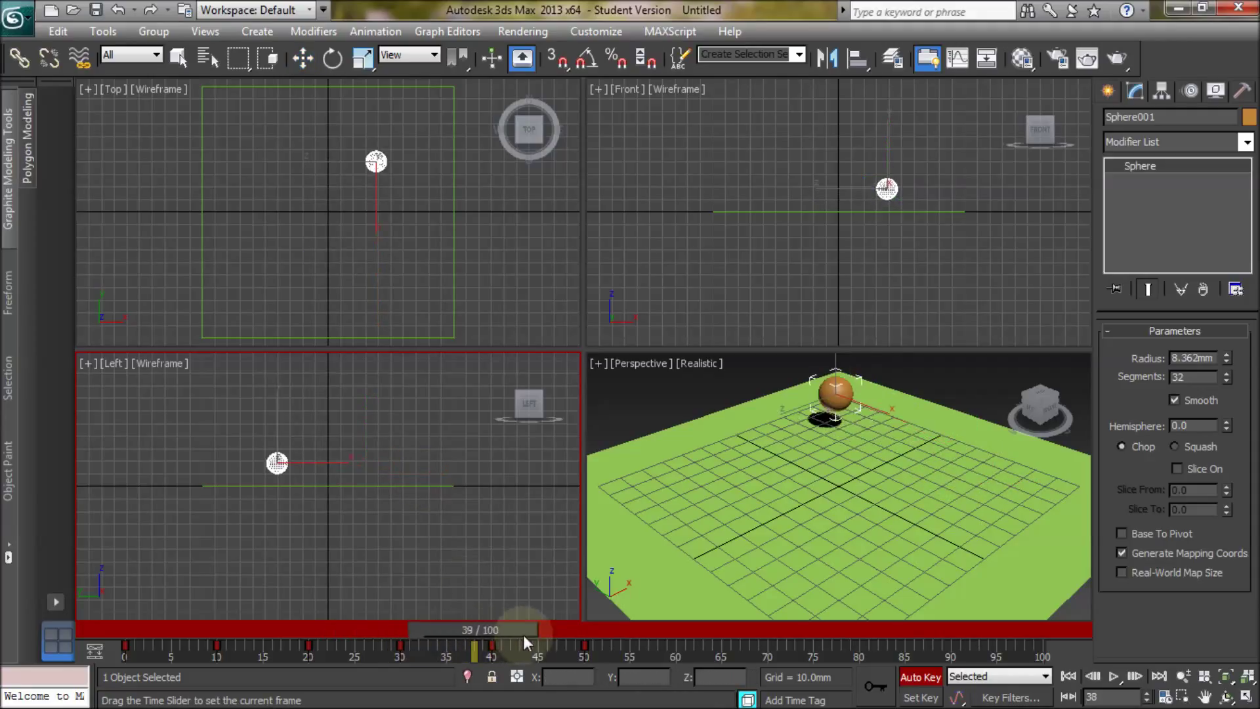
{"action": "left_click_drag", "start_coordinate": [522, 635], "coordinate": [533, 635]}
{"action": "key", "text": "w"}
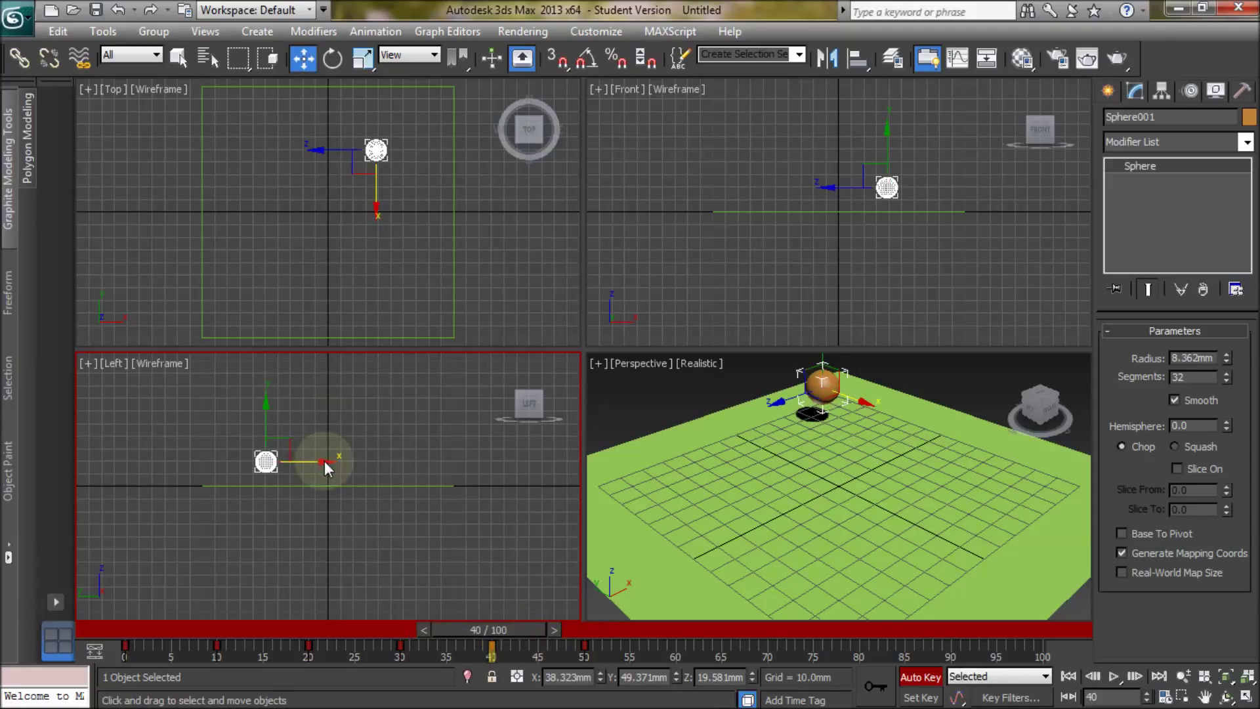
{"action": "left_click_drag", "start_coordinate": [324, 461], "coordinate": [454, 467]}
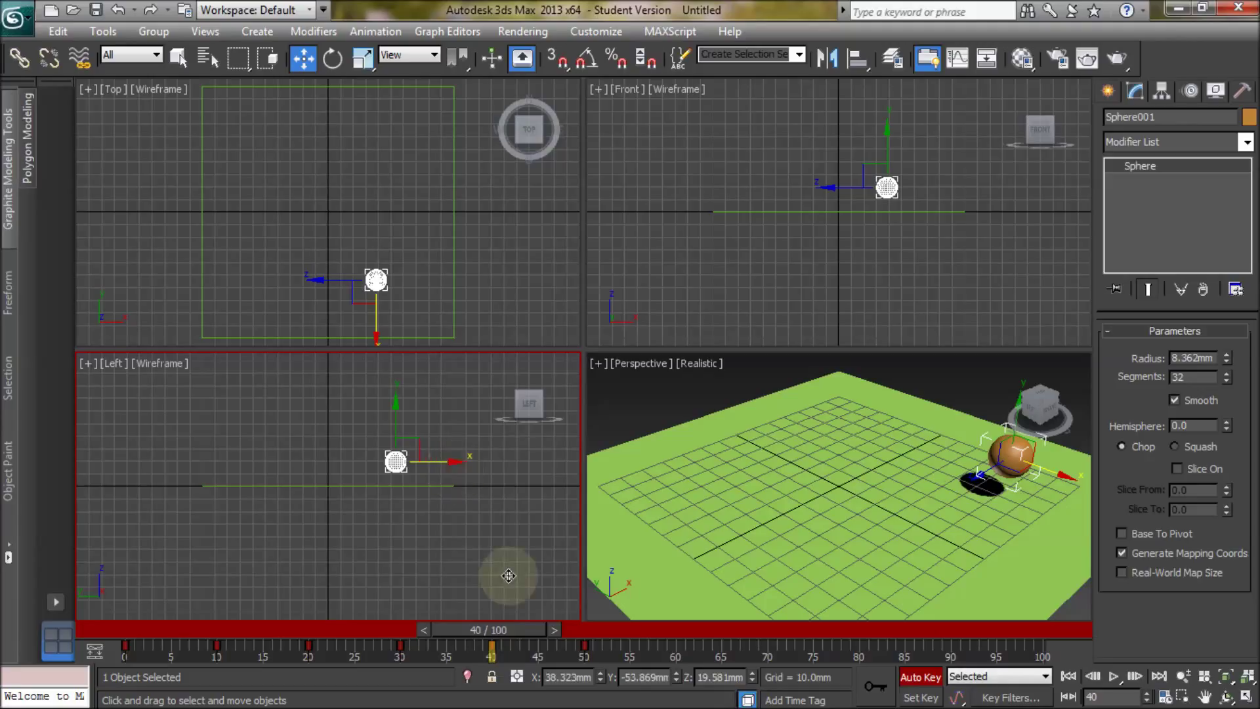
{"action": "left_click_drag", "start_coordinate": [500, 628], "coordinate": [600, 629]}
{"action": "key", "text": "w"}
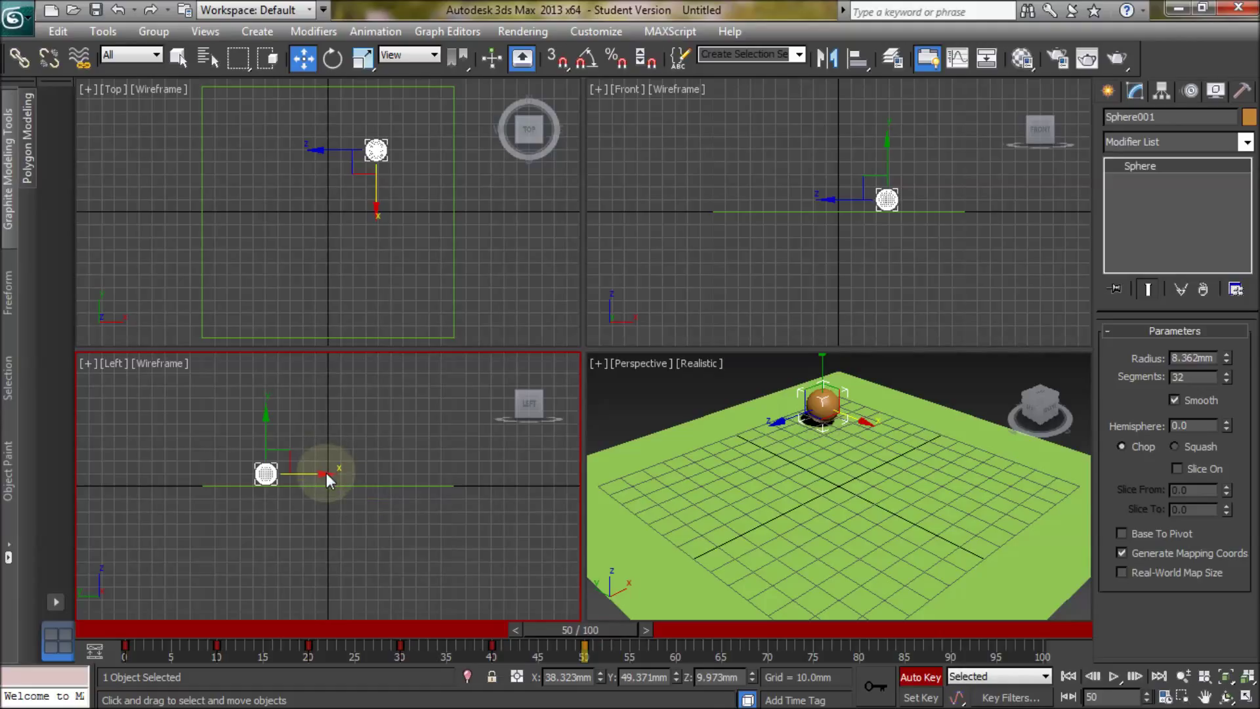
{"action": "left_click_drag", "start_coordinate": [326, 473], "coordinate": [497, 479]}
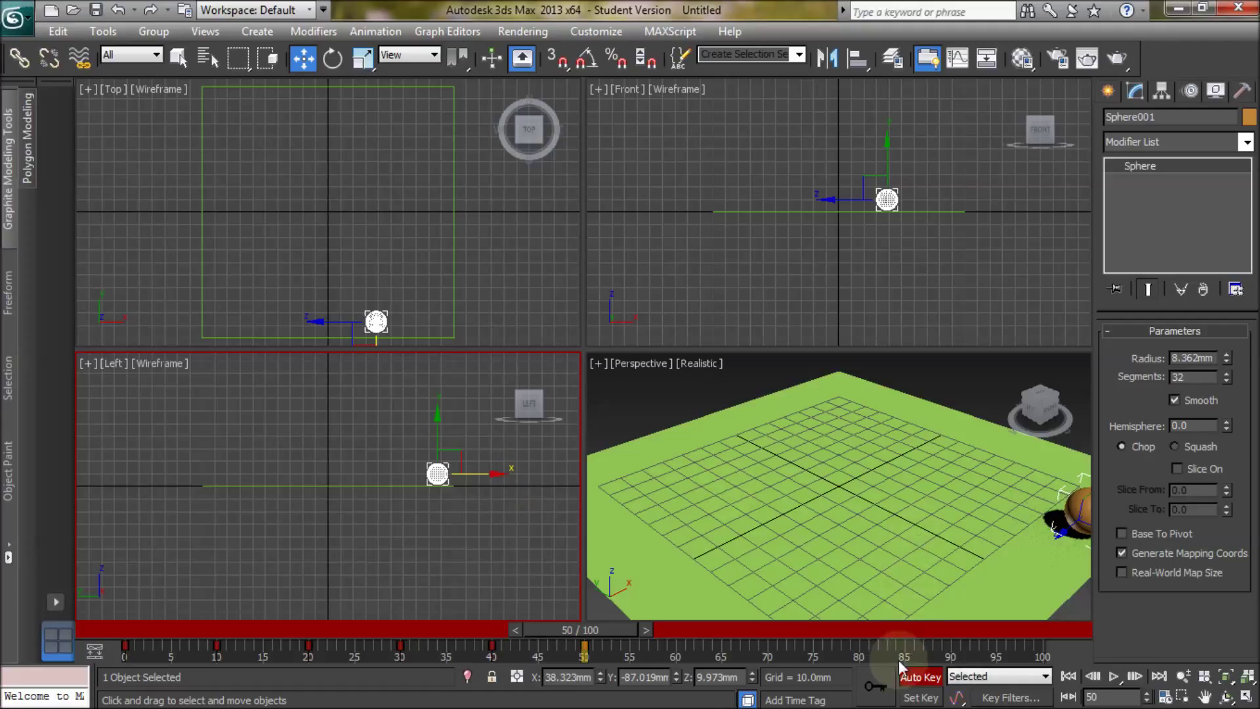
Step: Turn off Auto Key, replay the bounce from frame 0, then scrub to frame 50
{"action": "left_click", "coordinate": [919, 677]}
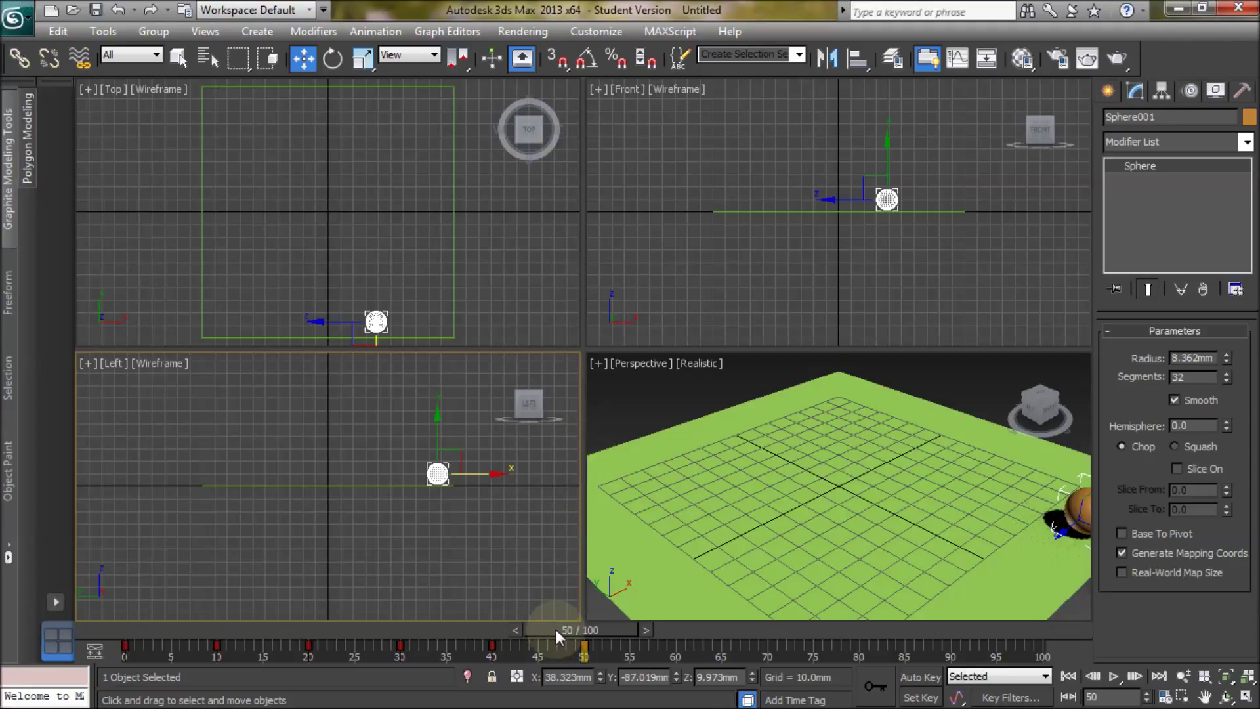
{"action": "left_click", "coordinate": [1068, 675]}
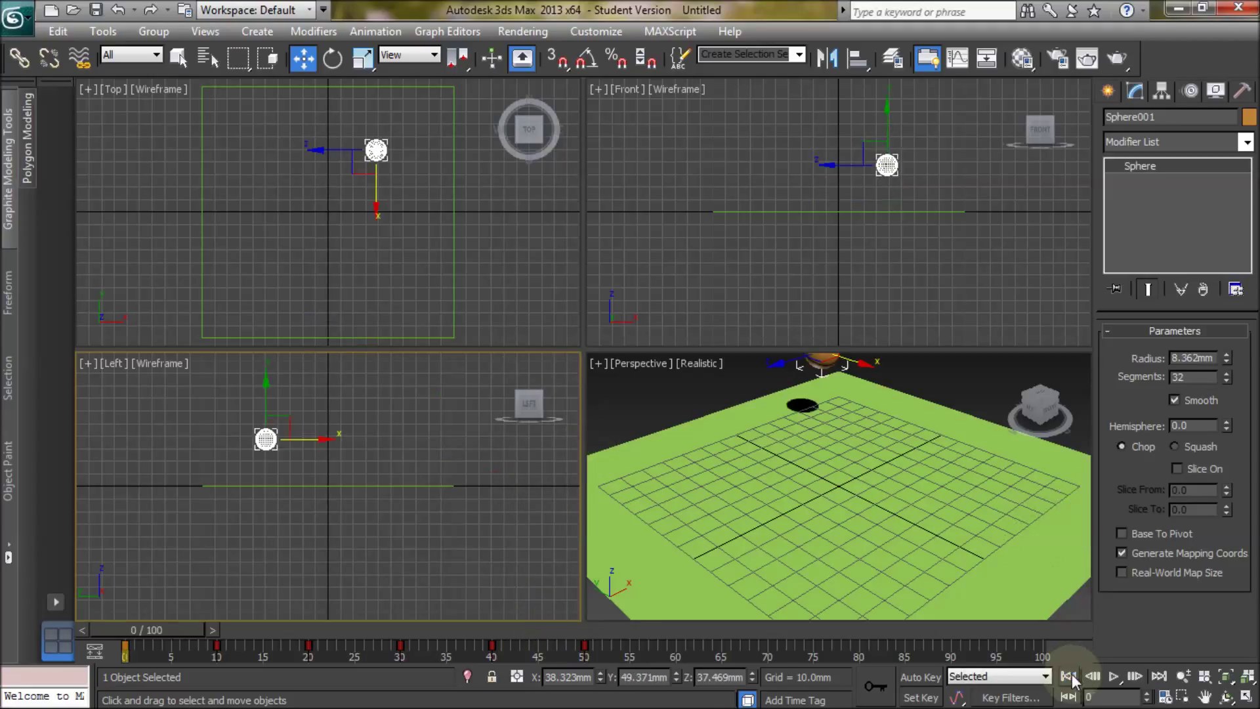
{"action": "left_click", "coordinate": [1114, 677]}
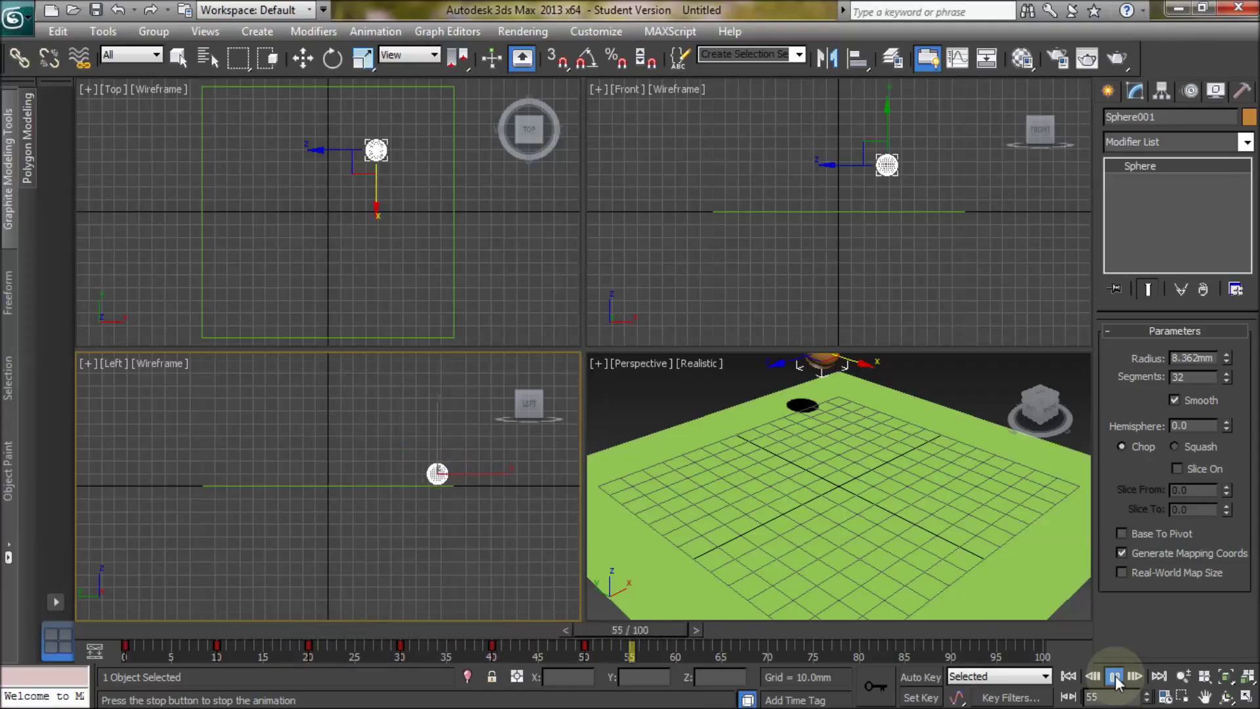
{"action": "mouse_move", "coordinate": [1037, 707]}
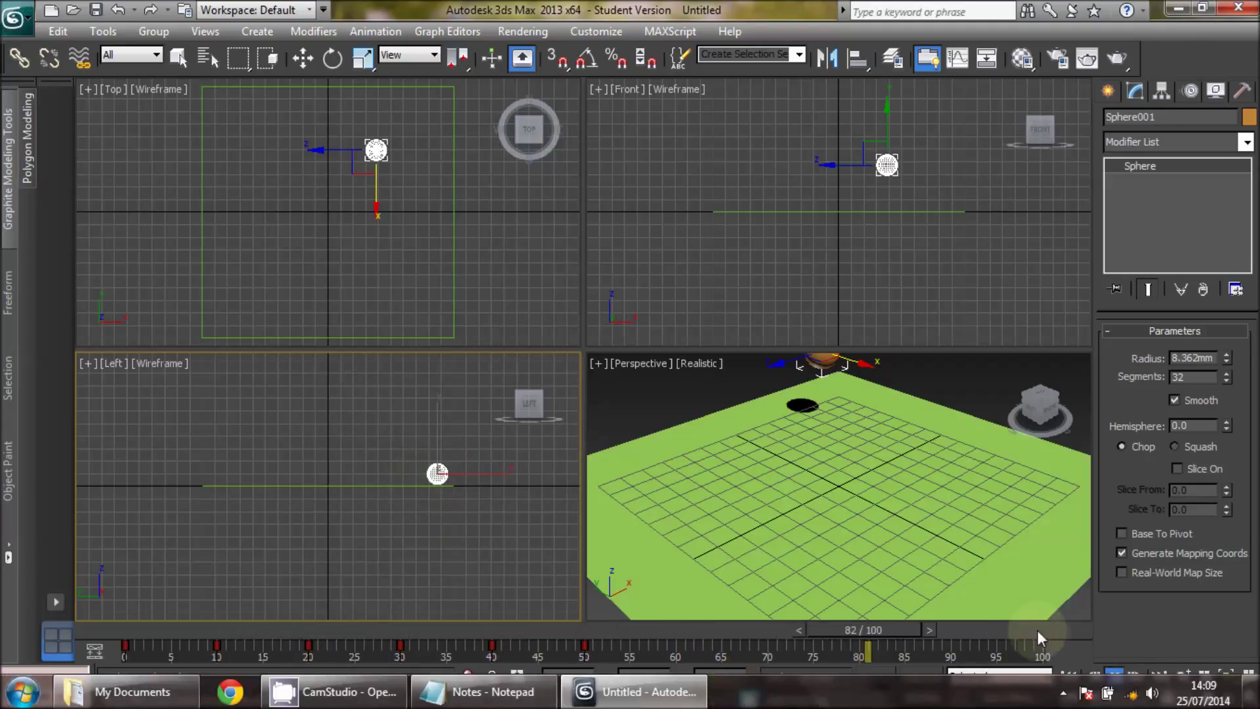
{"action": "left_click", "coordinate": [1114, 676]}
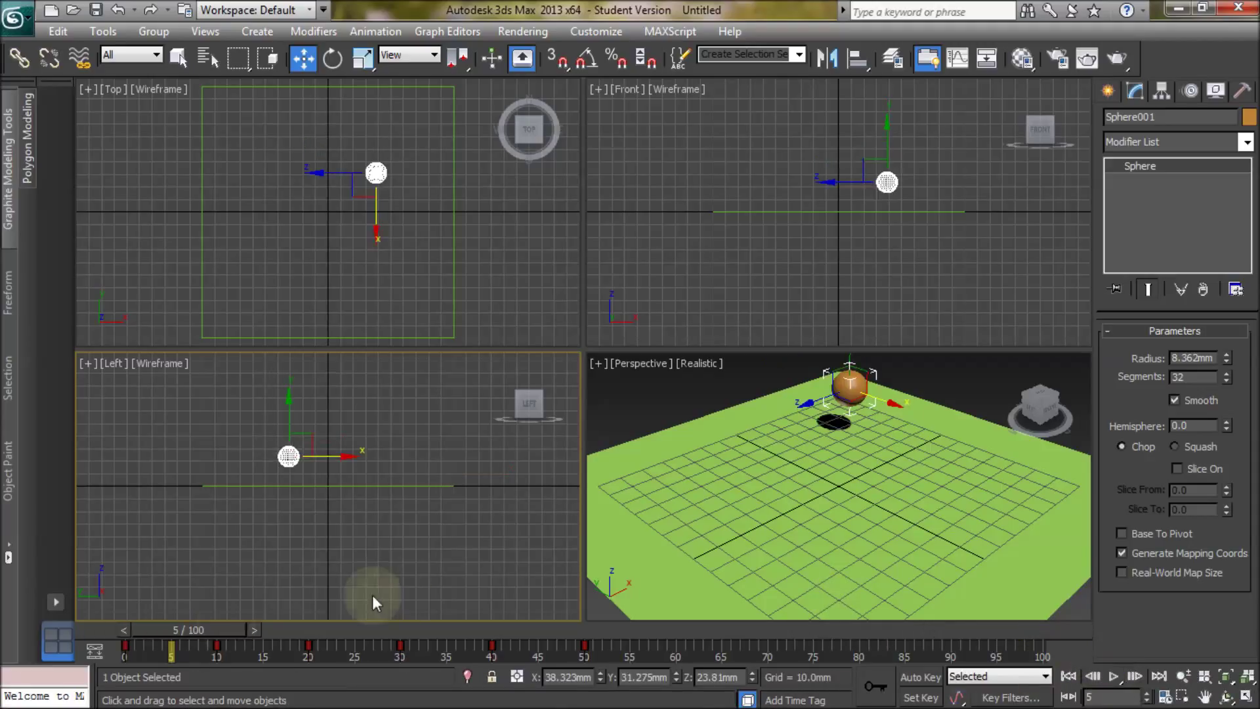
{"action": "left_click_drag", "start_coordinate": [218, 632], "coordinate": [611, 648]}
{"action": "key", "text": "w"}
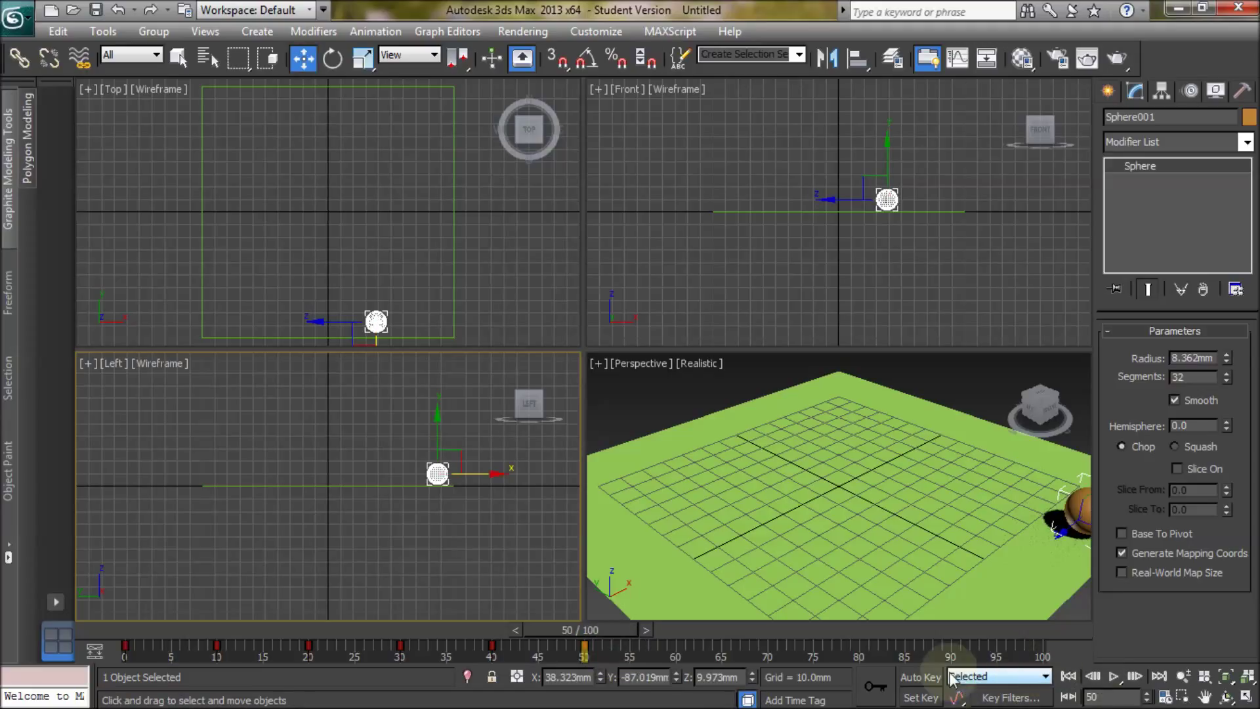
Step: Re-key the sphere back onto the plane at frame 50, then replay the animation
{"action": "left_click", "coordinate": [921, 676]}
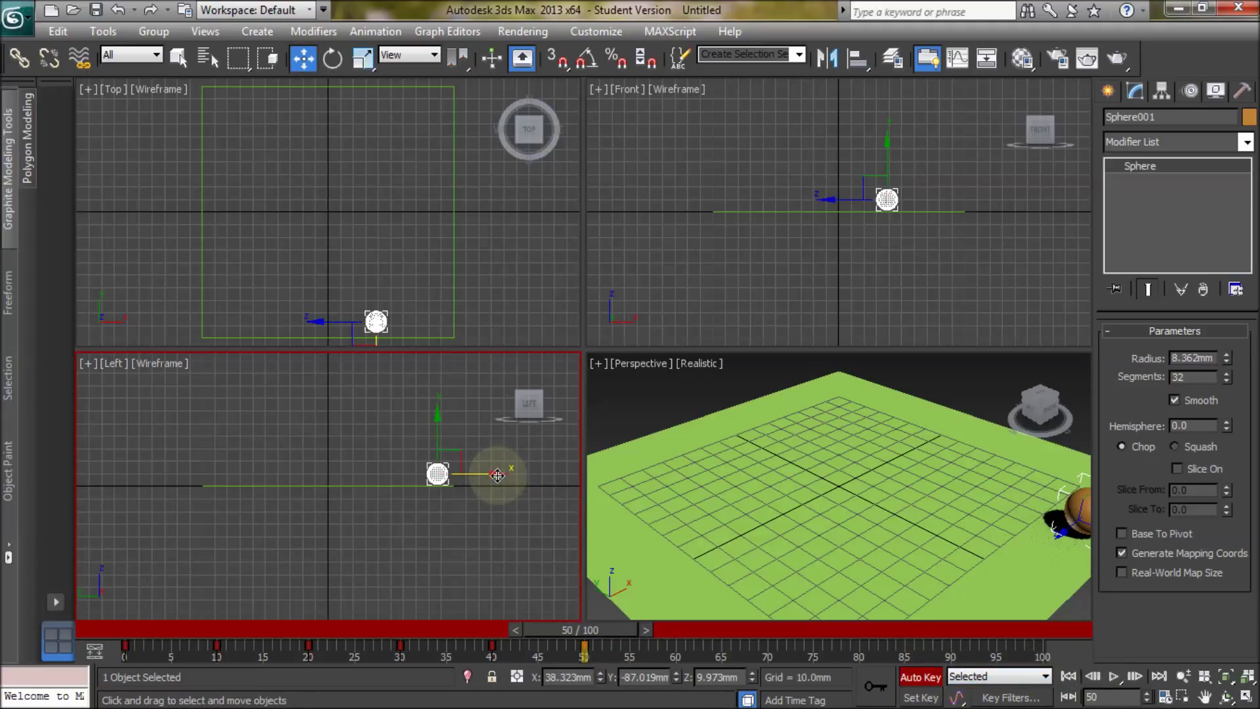
{"action": "left_click_drag", "start_coordinate": [497, 475], "coordinate": [471, 475]}
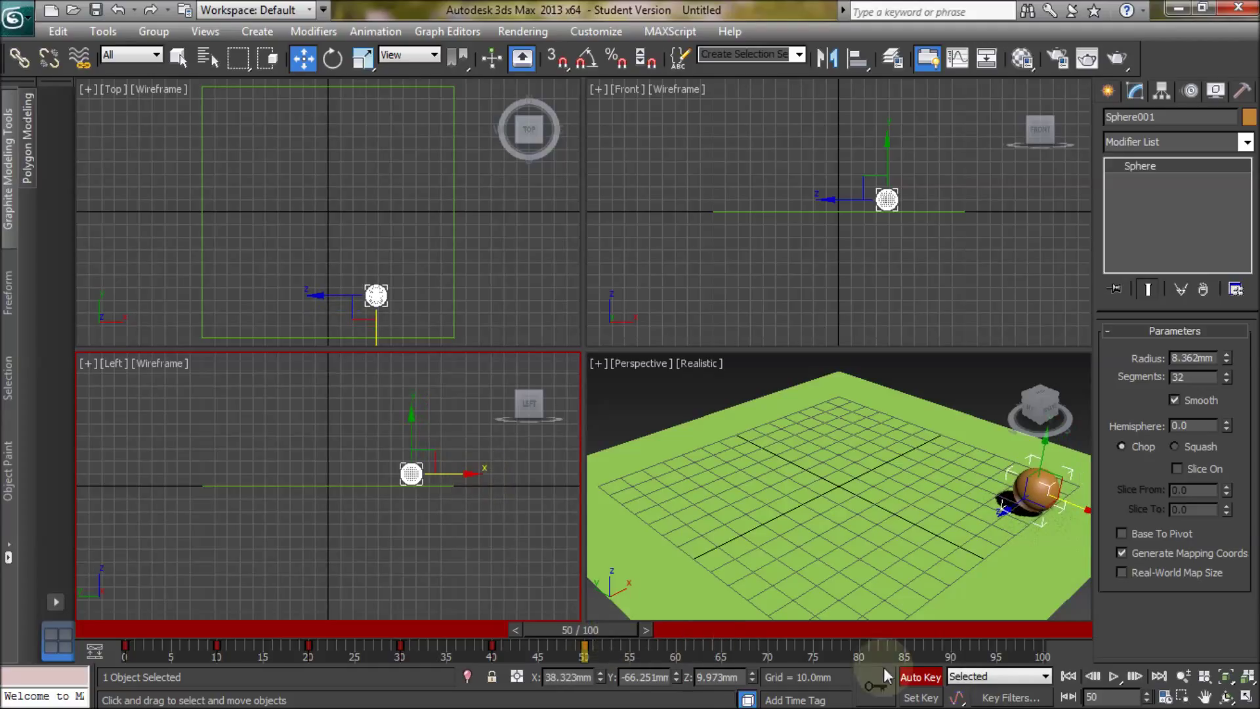
{"action": "left_click", "coordinate": [916, 678]}
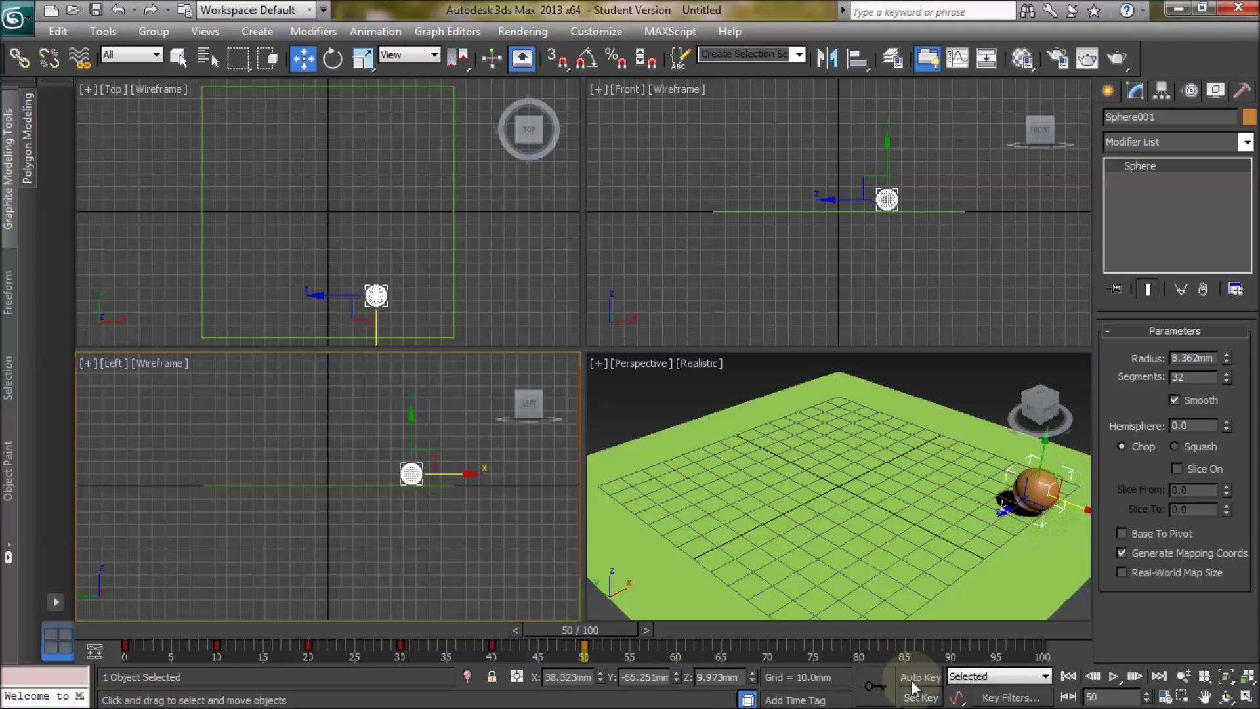
{"action": "left_click", "coordinate": [1069, 678]}
{"action": "left_click", "coordinate": [1112, 679]}
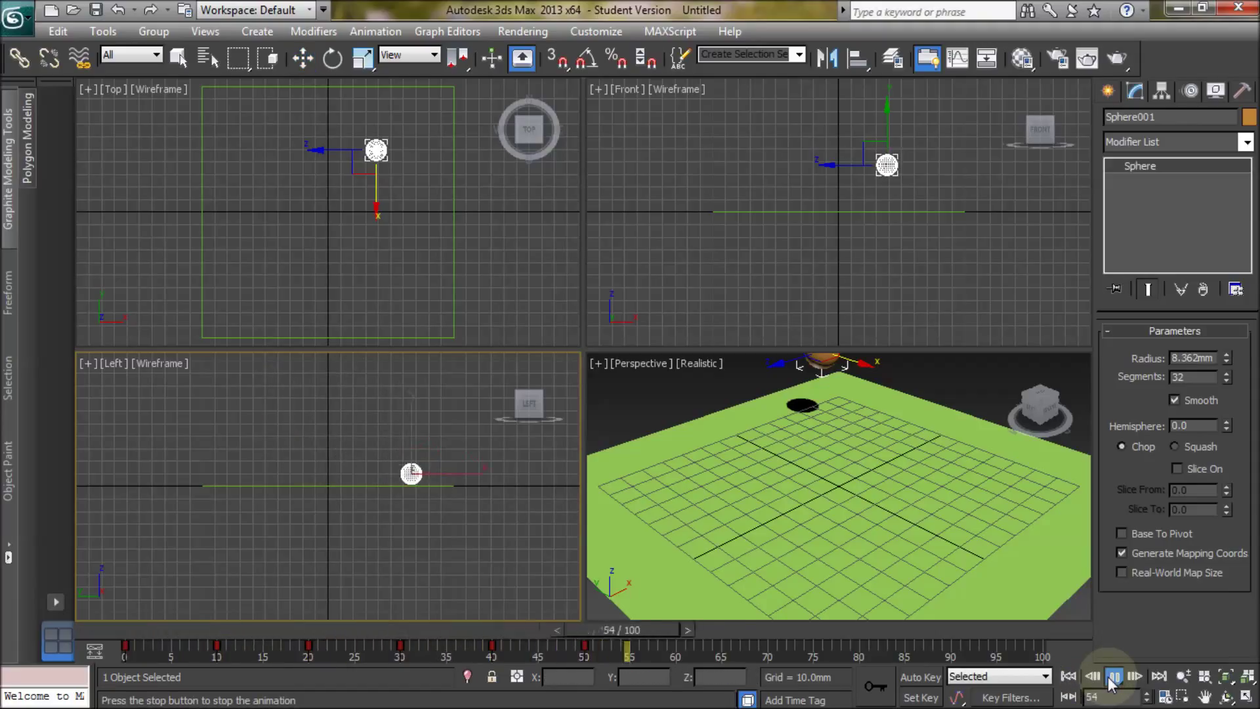
{"action": "left_click", "coordinate": [1113, 677]}
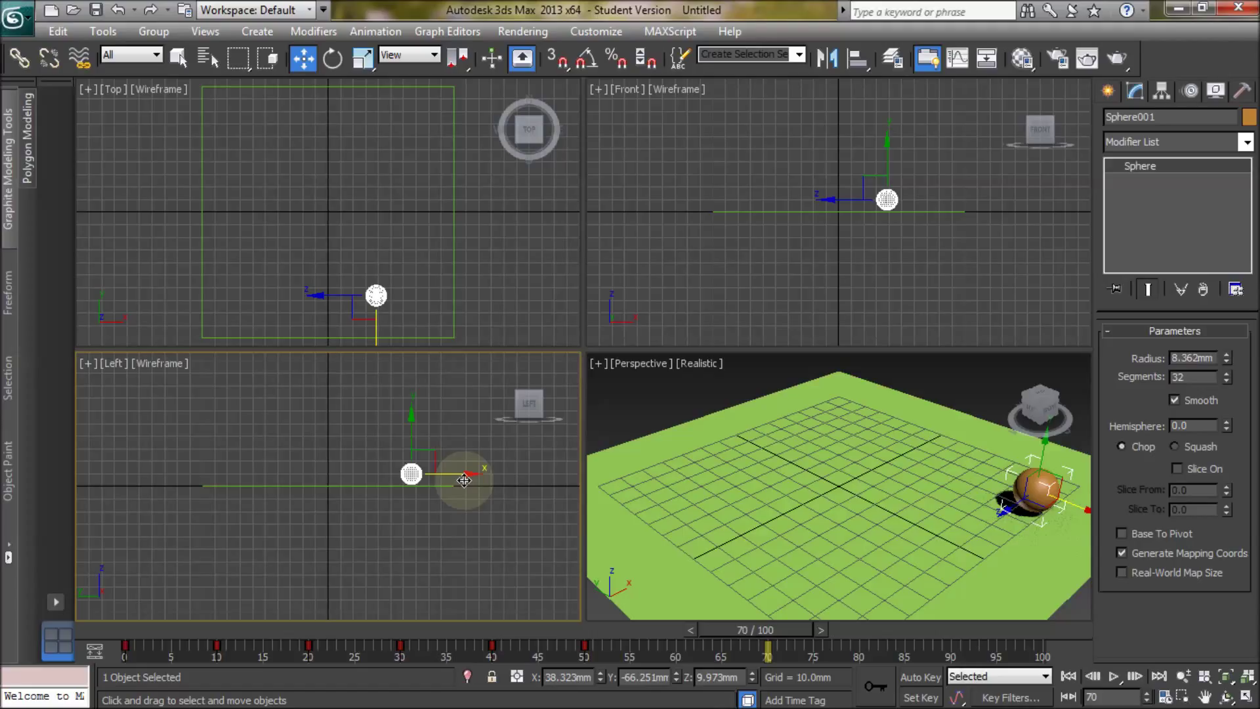
Step: Replay the animation from frame 0 in the Perspective view
{"action": "right_click", "coordinate": [628, 417]}
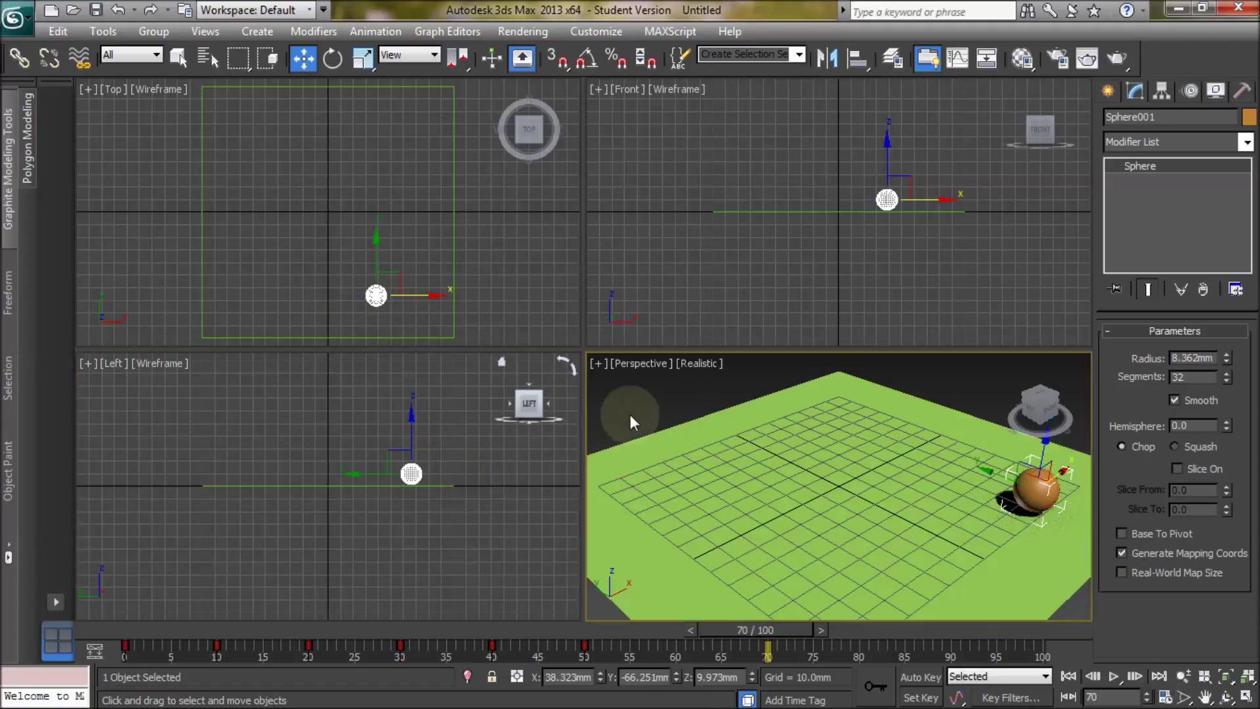
{"action": "left_click", "coordinate": [1068, 676]}
{"action": "left_click", "coordinate": [1108, 681]}
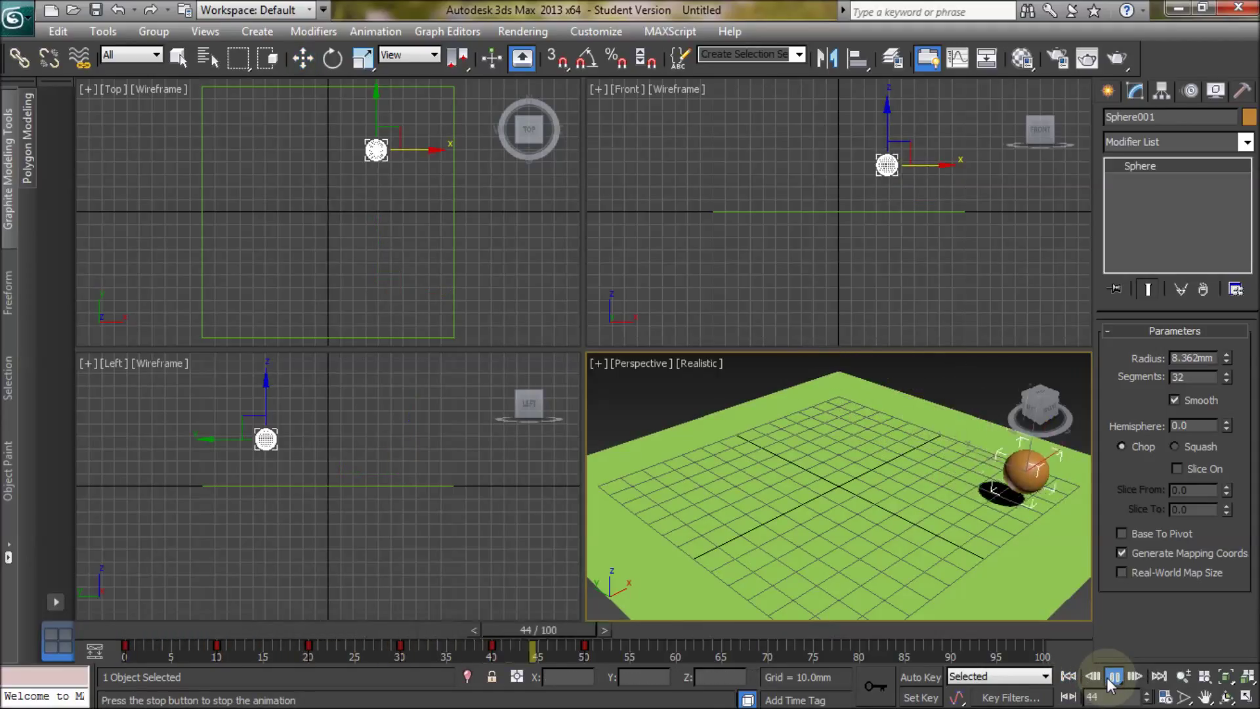
{"action": "left_click", "coordinate": [1108, 682]}
{"action": "key", "text": "w"}
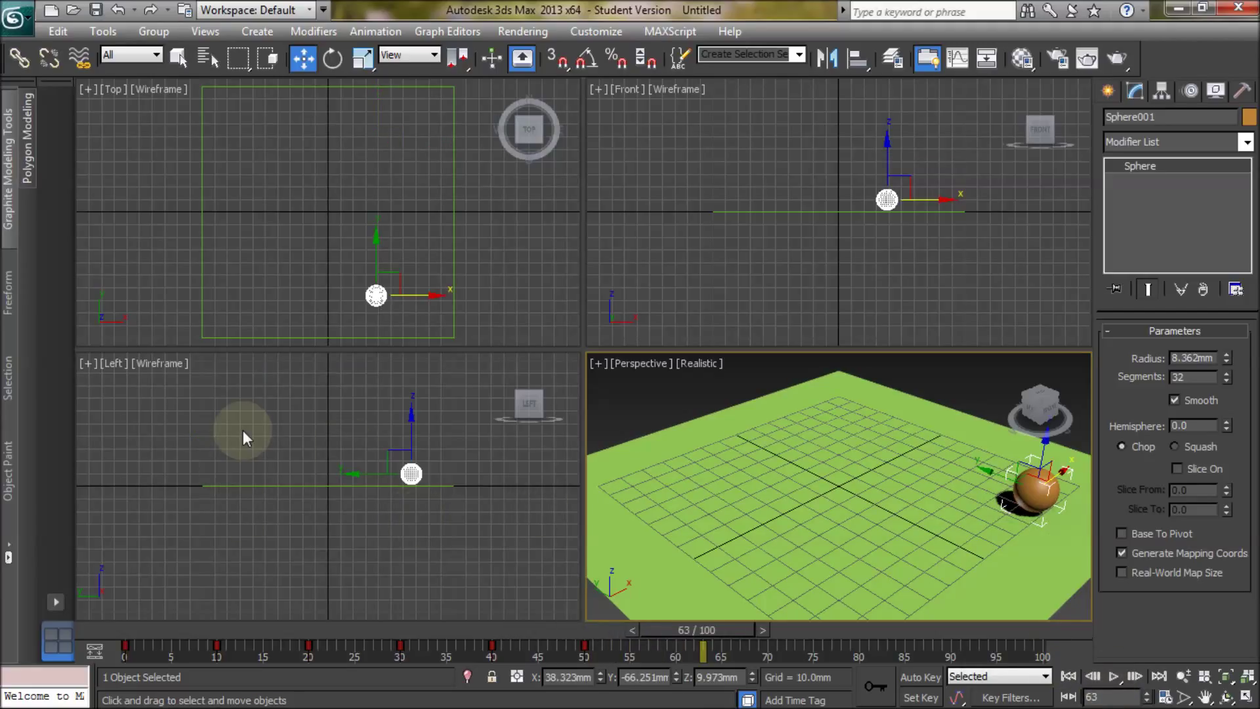
{"action": "key", "text": "e"}
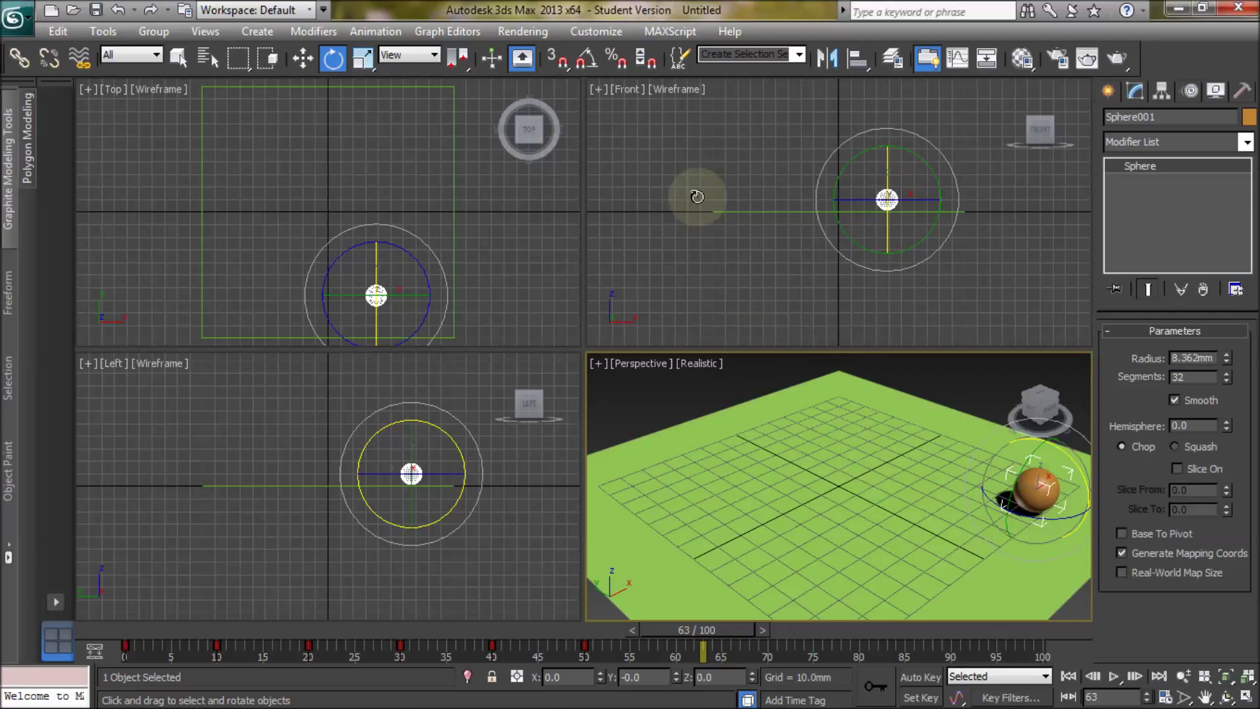
Step: Apply the chessboard_wood.jpg checker material to the sphere from the Material Editor
{"action": "left_click", "coordinate": [1025, 58]}
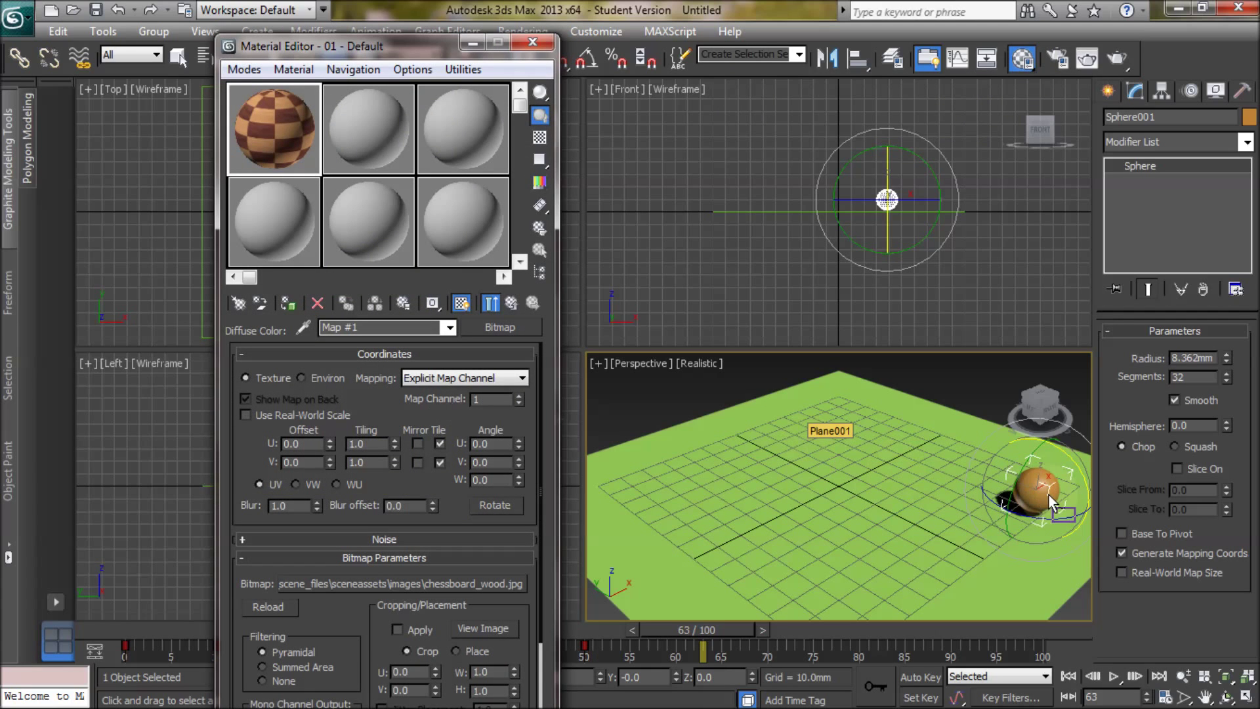
{"action": "left_click_drag", "start_coordinate": [1048, 494], "coordinate": [1038, 494]}
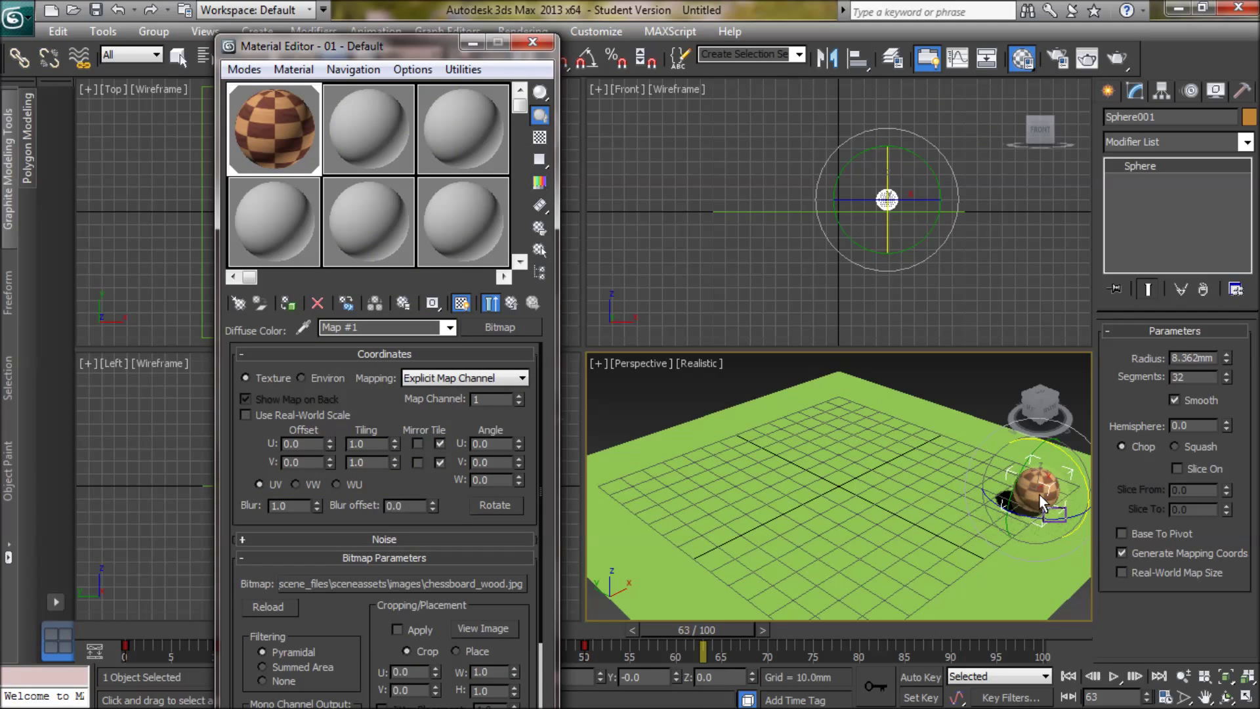
{"action": "left_click", "coordinate": [533, 44]}
Step: Add a UVW Map modifier with Spherical mapping, then rewind to frame 0
{"action": "left_click", "coordinate": [1245, 142]}
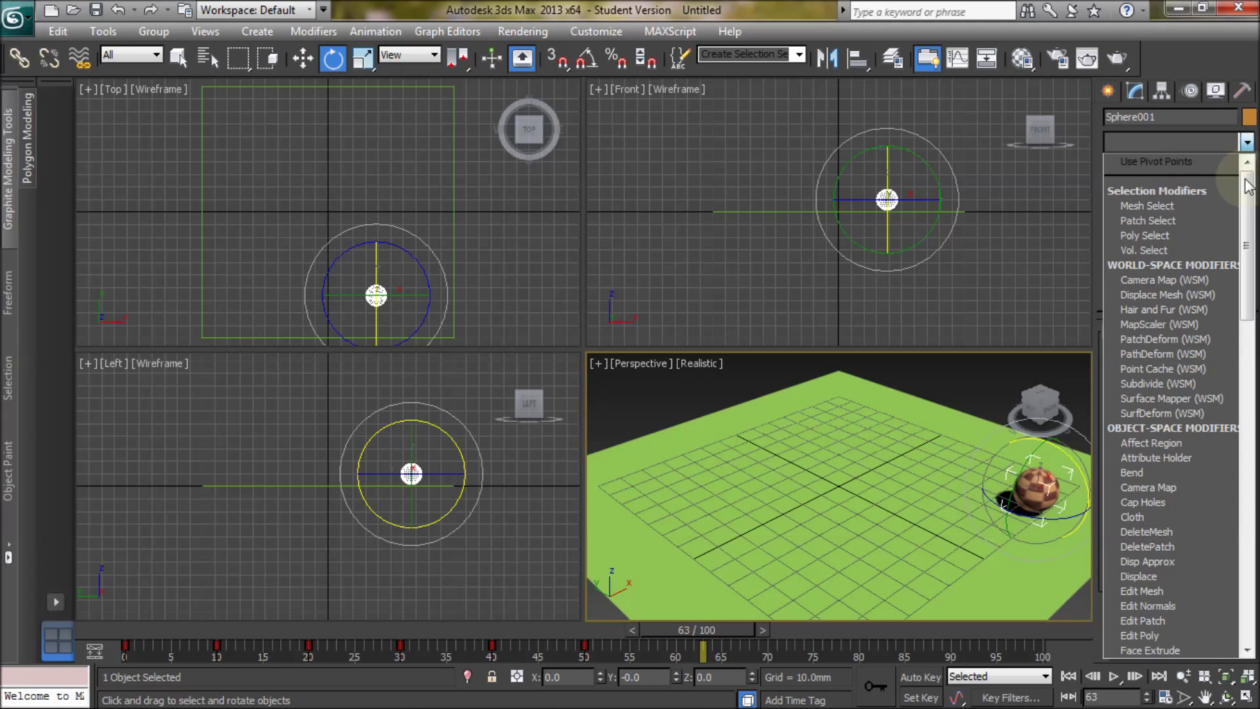
{"action": "left_click_drag", "start_coordinate": [1247, 185], "coordinate": [1249, 614]}
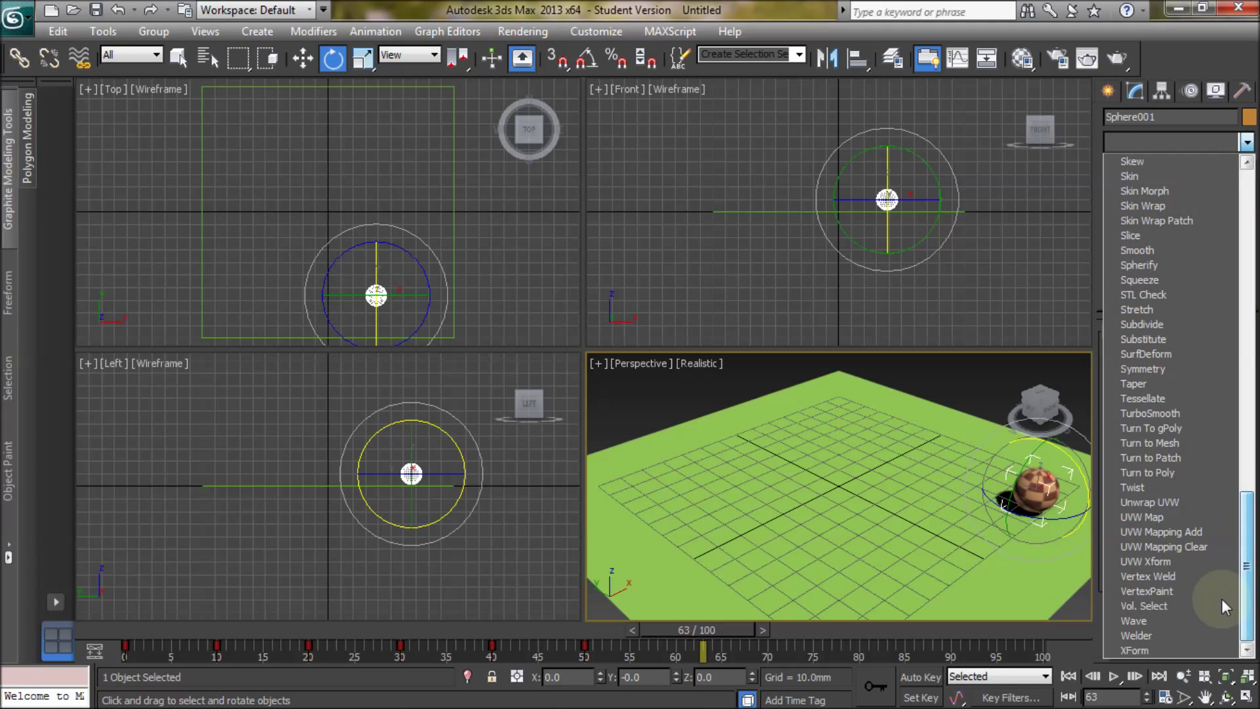
{"action": "left_click", "coordinate": [1148, 517]}
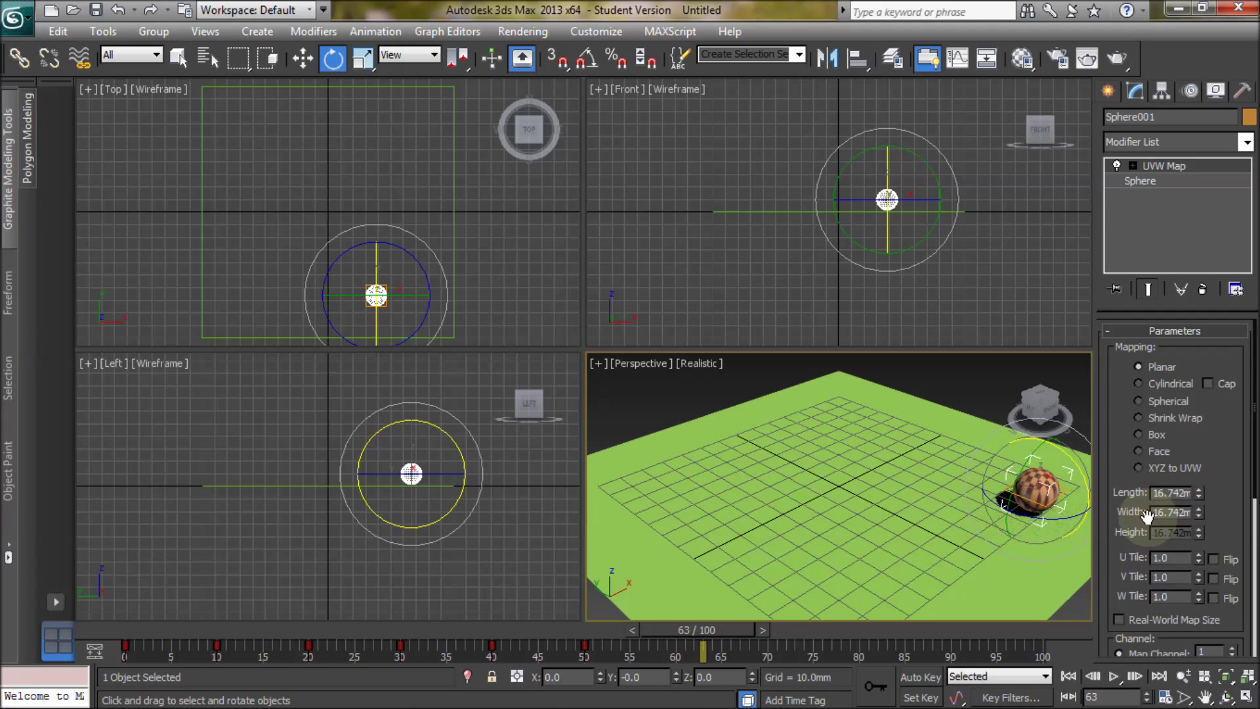
{"action": "left_click", "coordinate": [1162, 402]}
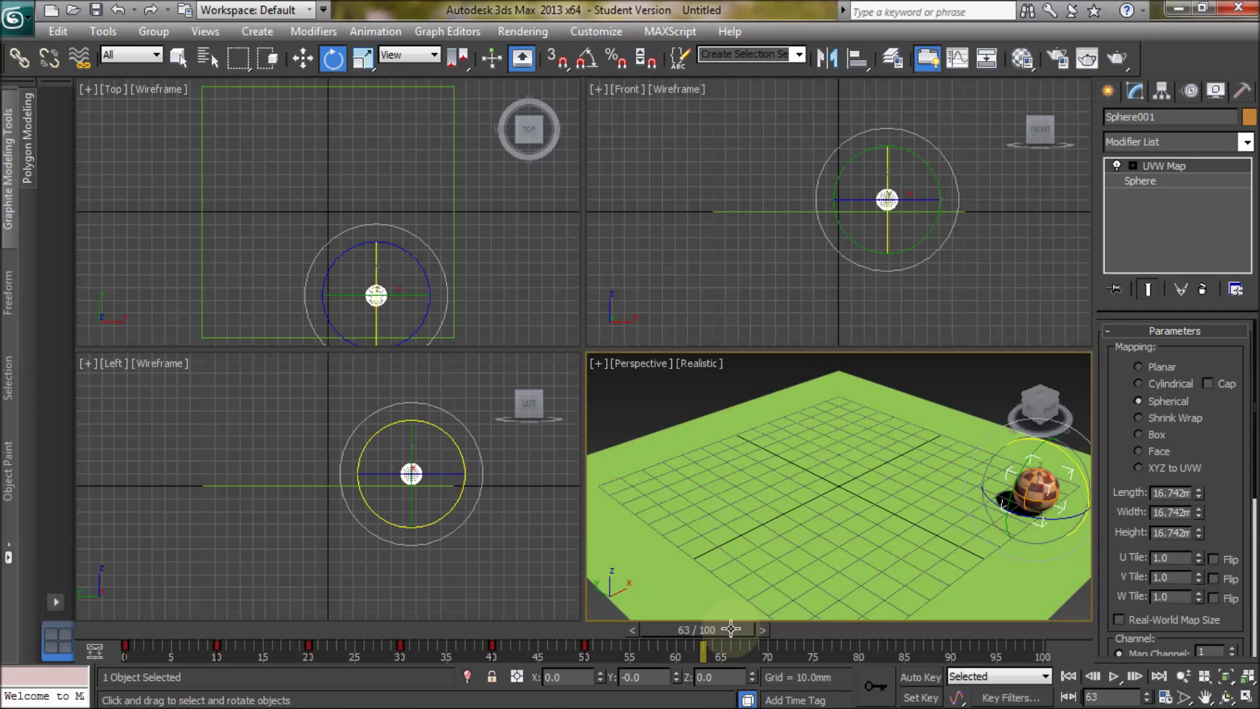
{"action": "key", "text": "q"}
{"action": "key", "text": "e"}
{"action": "left_click", "coordinate": [1068, 677]}
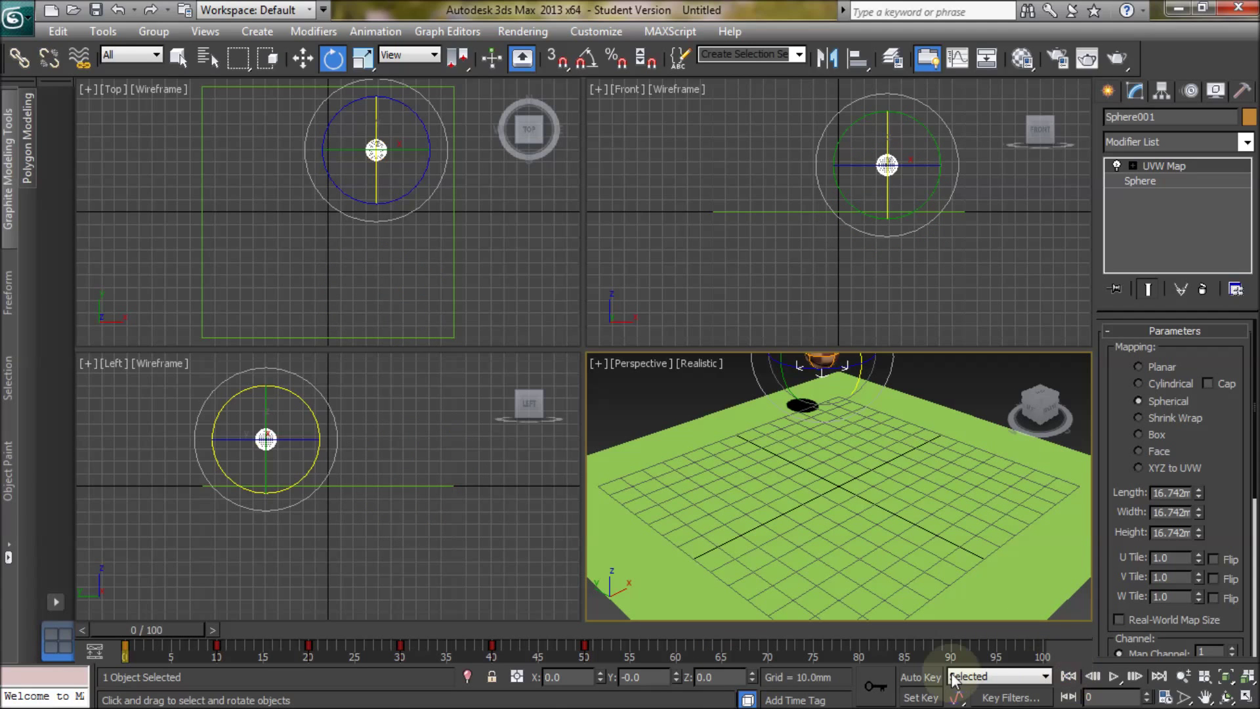
Step: With Auto Key on, key the sphere's X rotation to 80 degrees at frame 20
{"action": "left_click", "coordinate": [921, 676]}
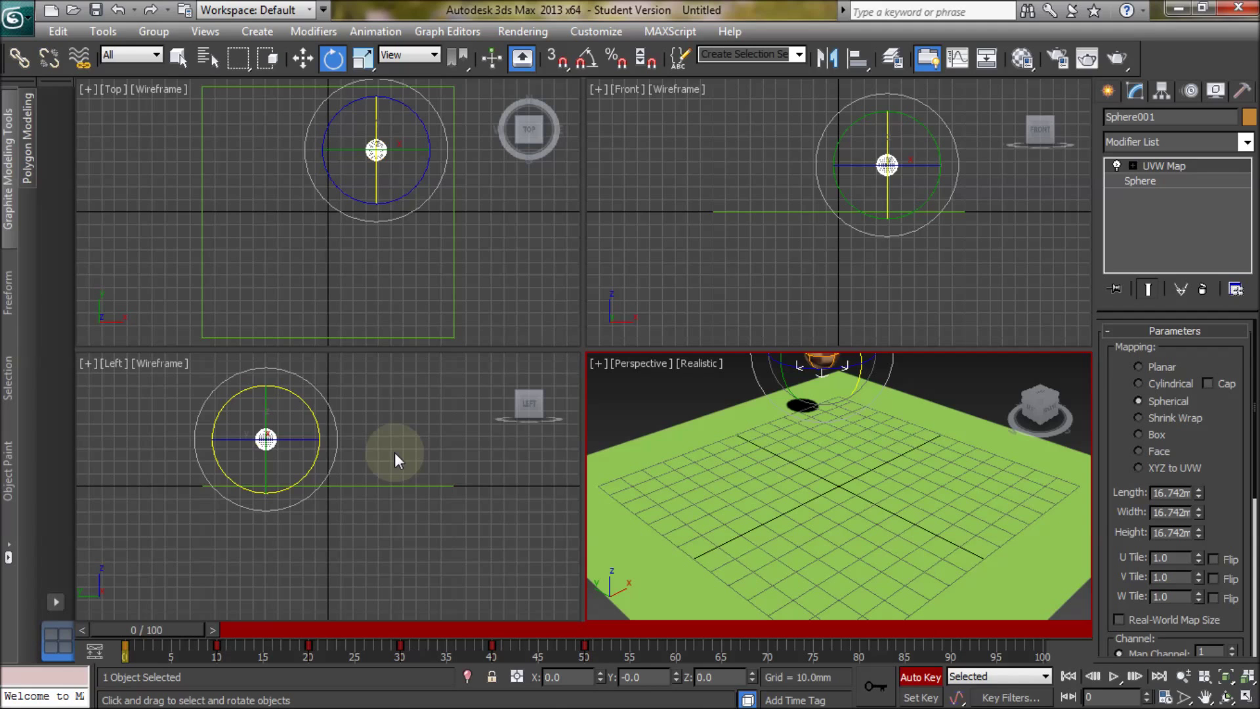
{"action": "left_click_drag", "start_coordinate": [190, 630], "coordinate": [279, 625]}
{"action": "key", "text": "e"}
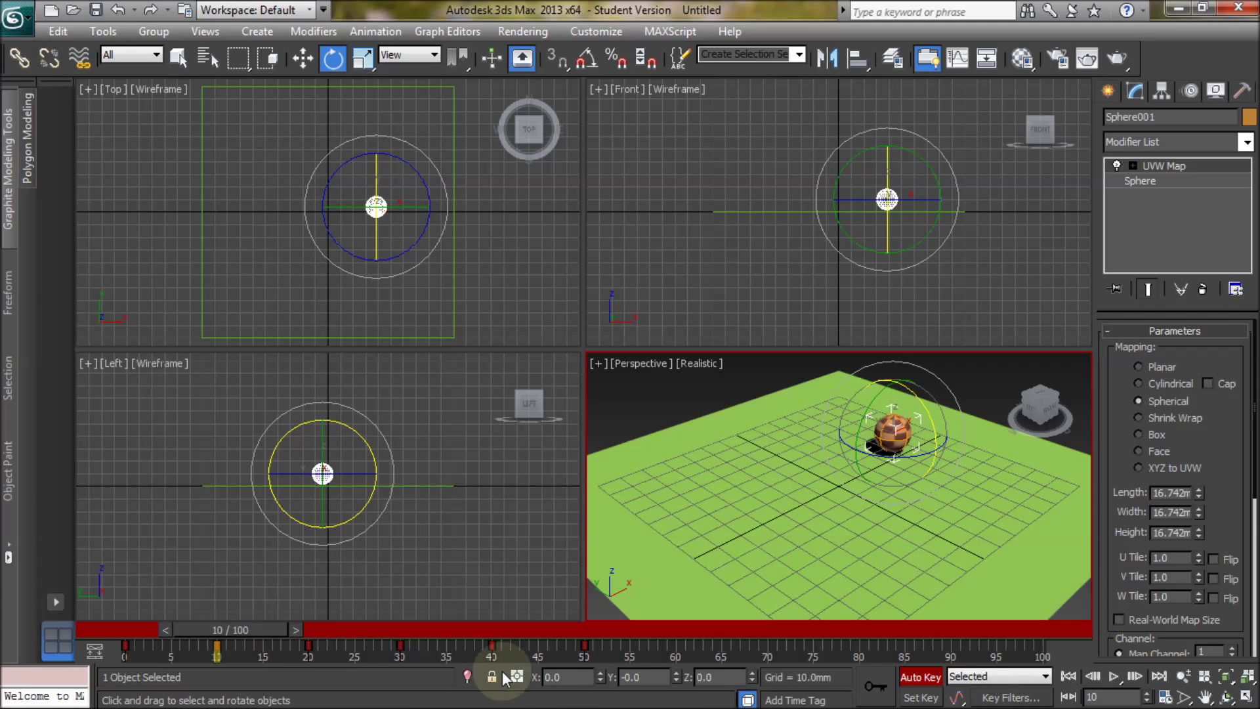
{"action": "double_click", "coordinate": [572, 676]}
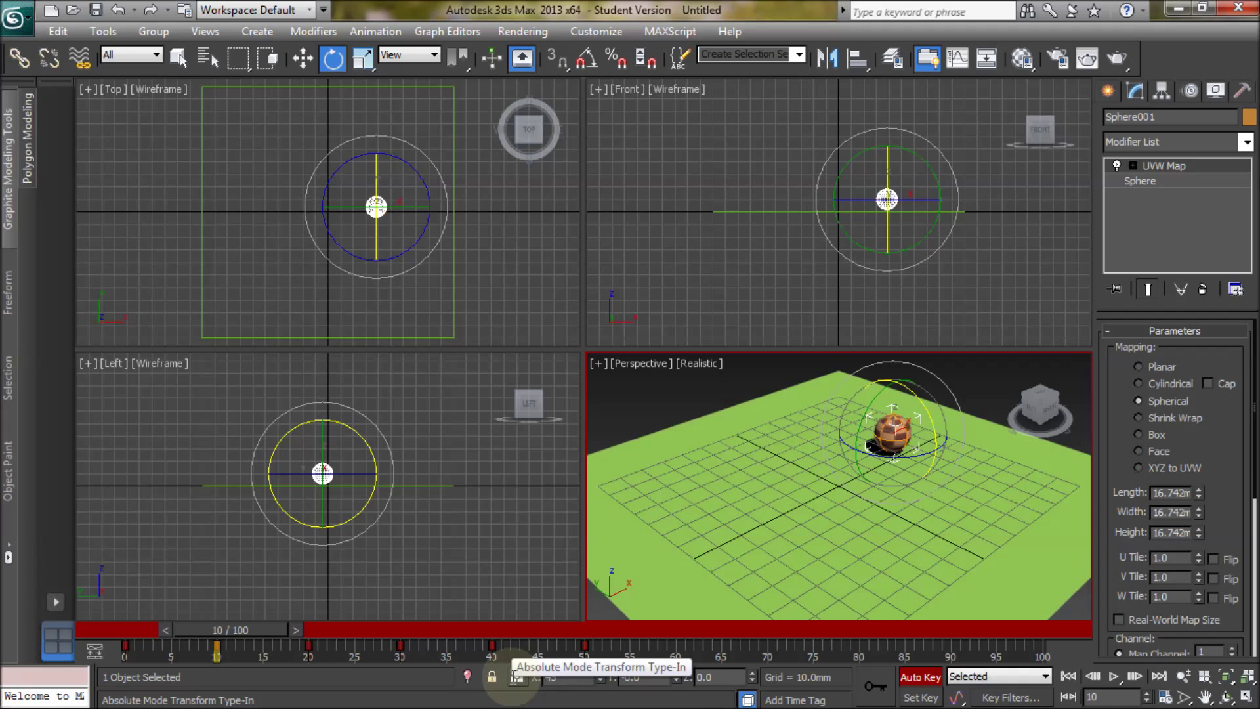
{"action": "left_click_drag", "start_coordinate": [285, 636], "coordinate": [365, 635]}
{"action": "key", "text": "e"}
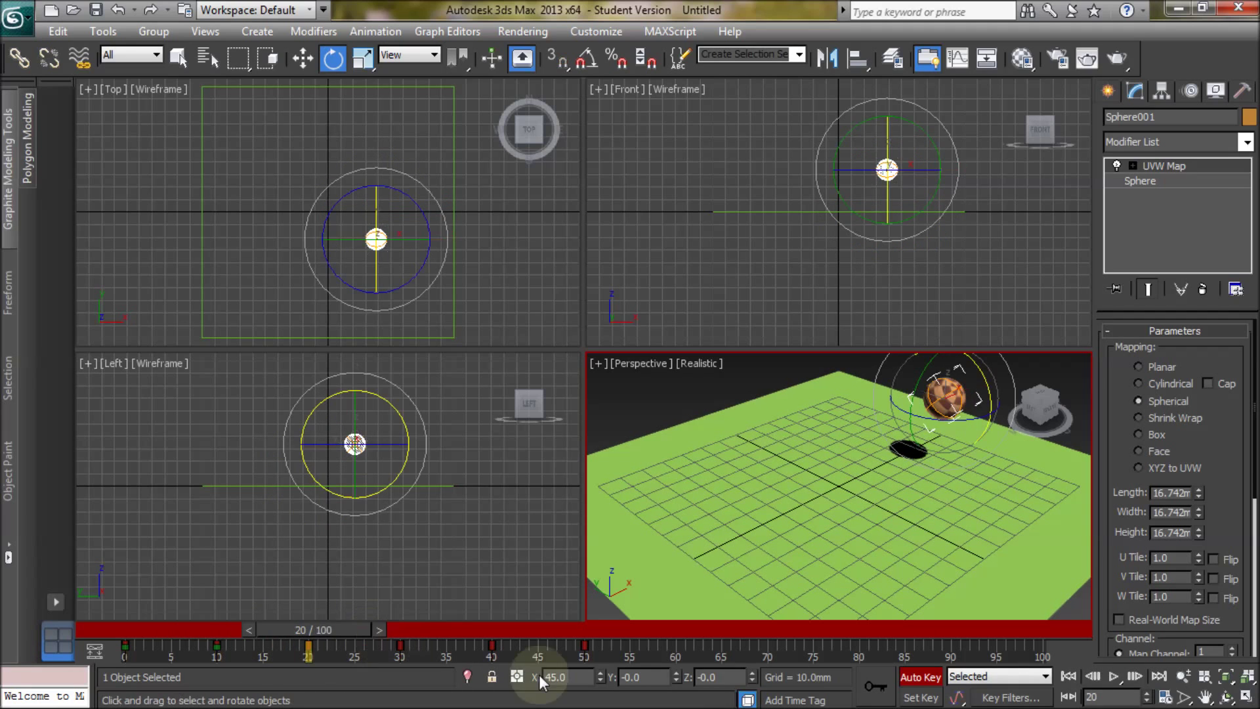
{"action": "left_click_drag", "start_coordinate": [577, 672], "coordinate": [507, 673]}
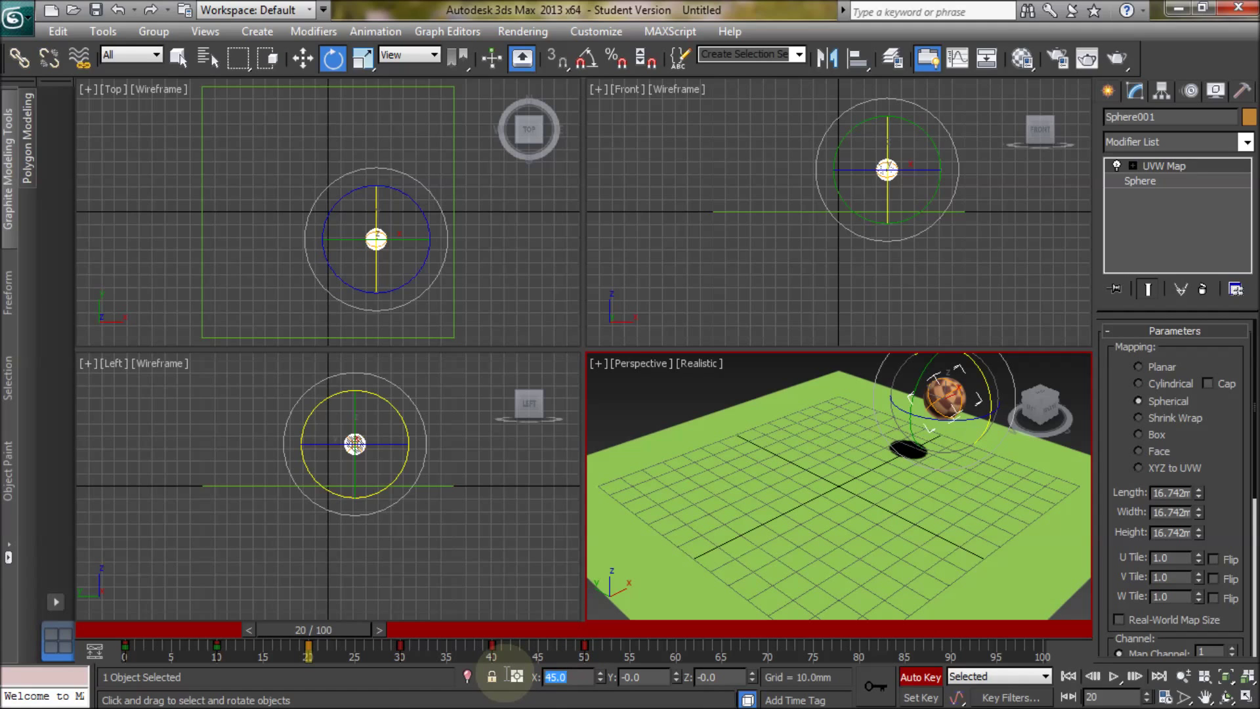
{"action": "type", "text": "80"}
{"action": "key", "text": "Return"}
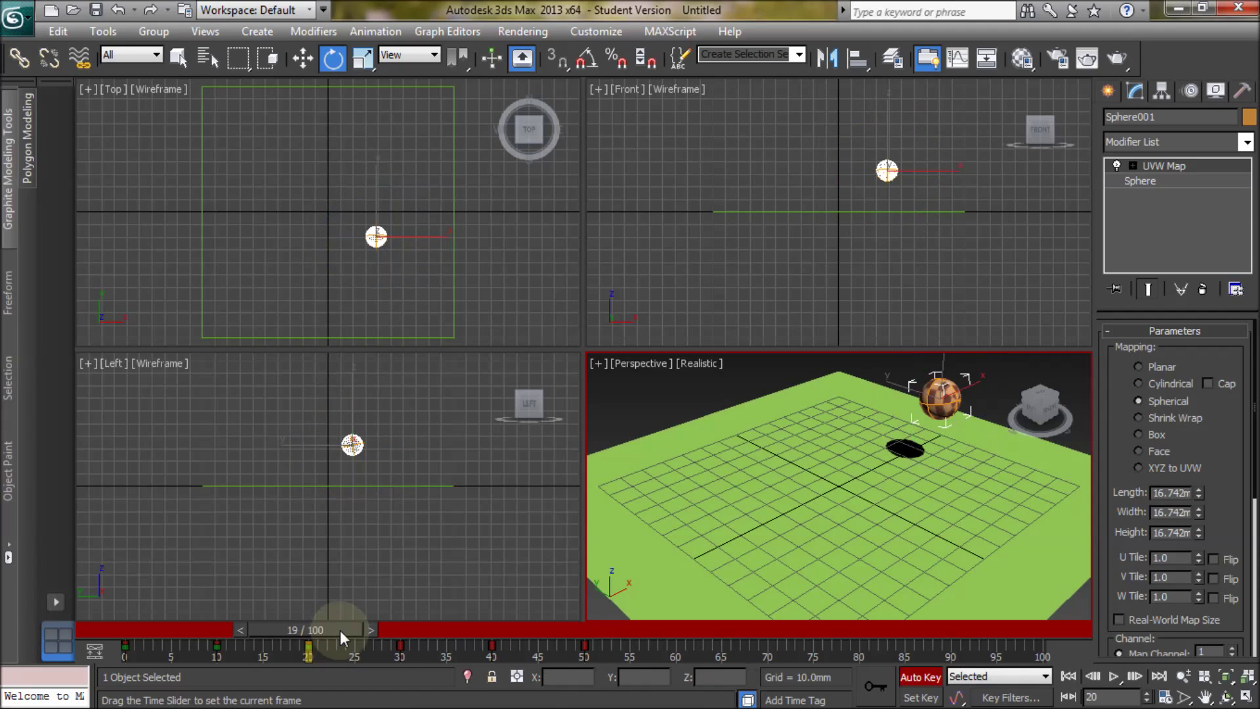
Step: Key X rotation 110 degrees at frame 30 and 130 degrees at frame 40
{"action": "left_click_drag", "start_coordinate": [340, 630], "coordinate": [435, 635]}
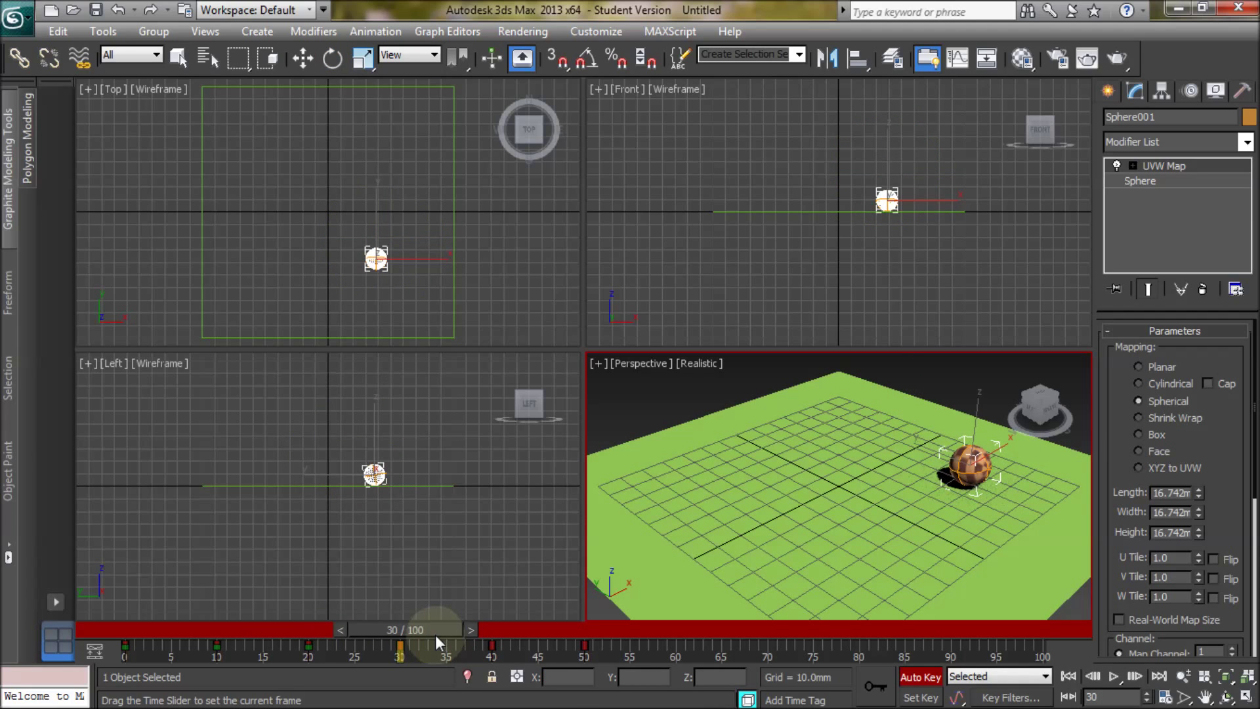
{"action": "key", "text": "e"}
{"action": "left_click", "coordinate": [538, 680]}
{"action": "type", "text": "110"}
{"action": "key", "text": "Return"}
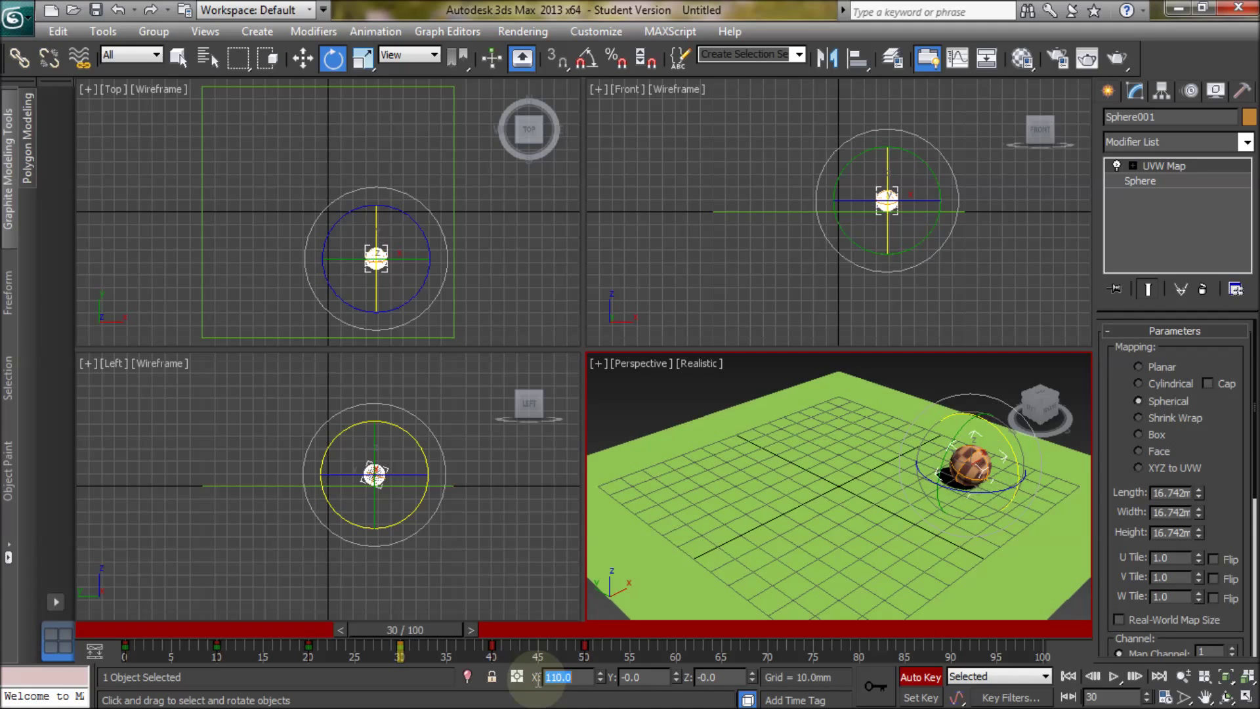
{"action": "left_click_drag", "start_coordinate": [436, 629], "coordinate": [525, 631]}
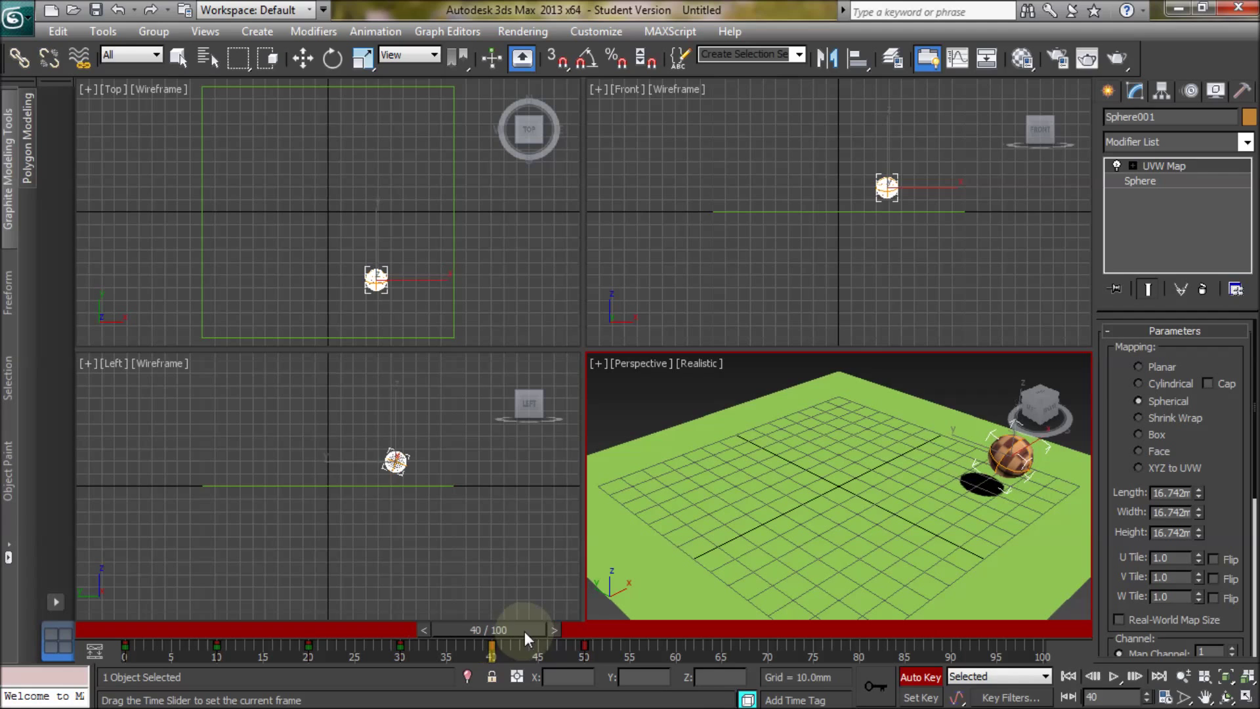
{"action": "key", "text": "e"}
{"action": "double_click", "coordinate": [540, 677]}
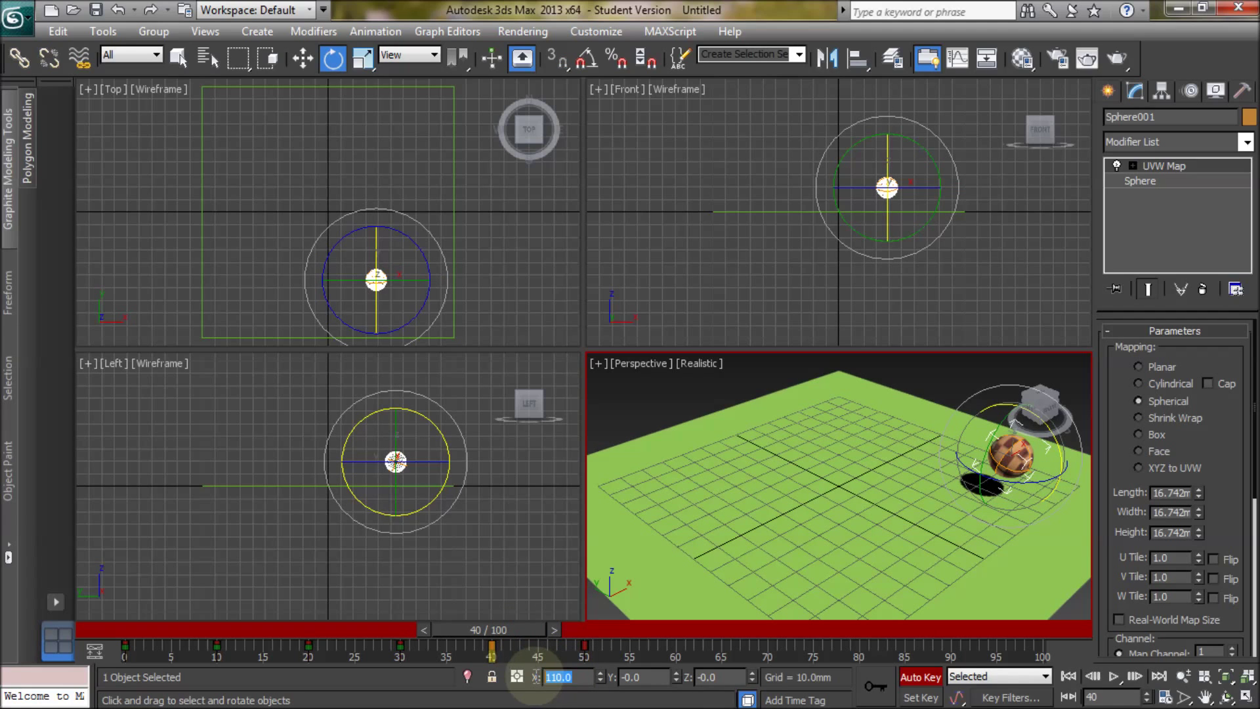
{"action": "type", "text": "130"}
{"action": "key", "text": "Return"}
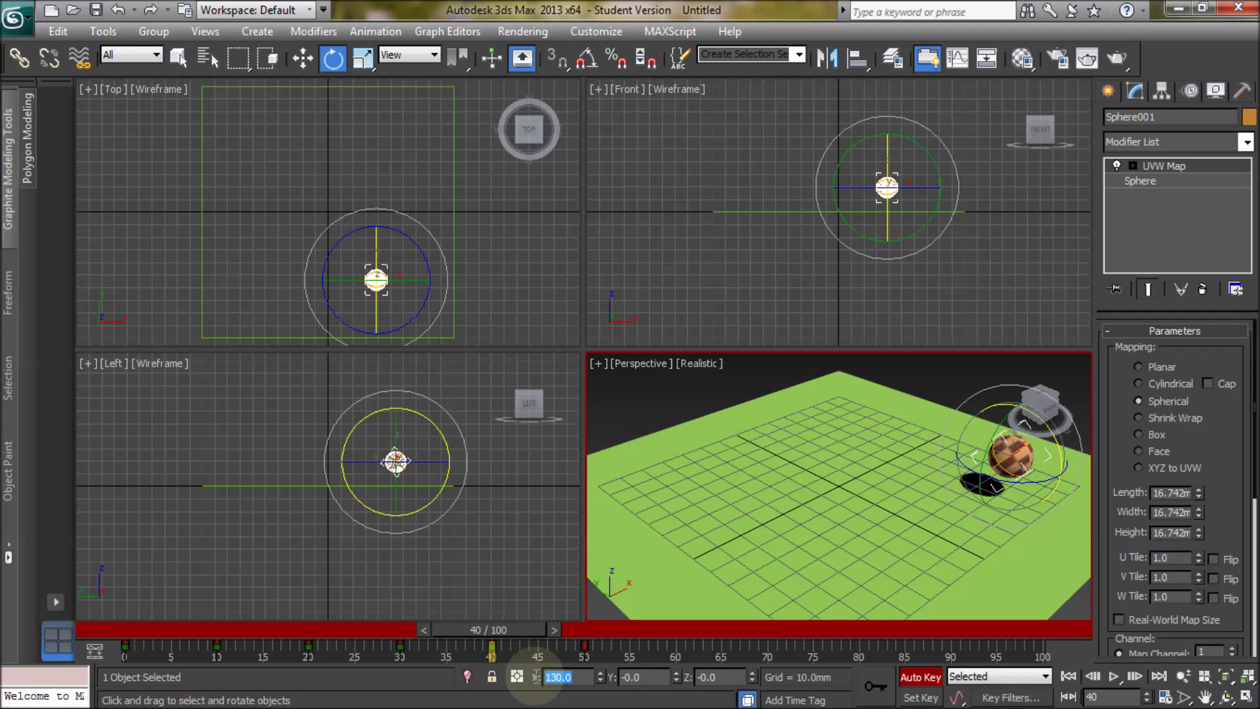
Step: Key X rotation 140 degrees at frame 50, turn Auto Key off, and return to frame 0
{"action": "left_click_drag", "start_coordinate": [525, 626], "coordinate": [616, 633]}
{"action": "key", "text": "e"}
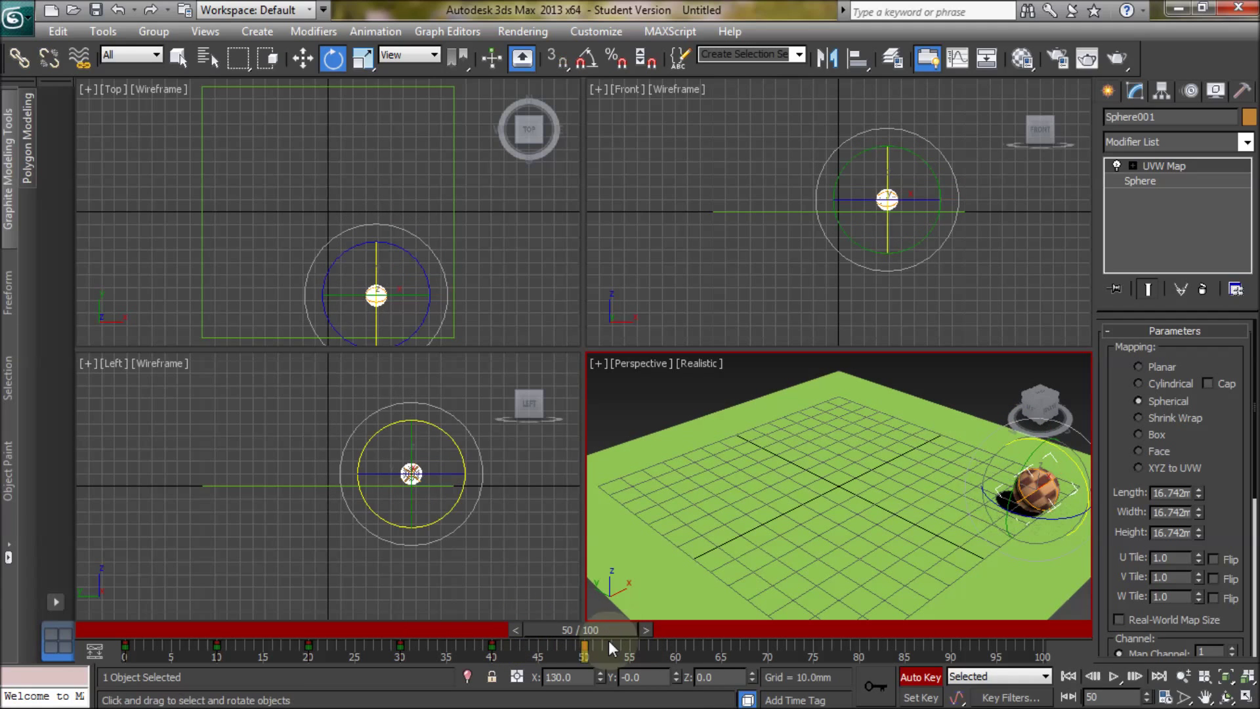
{"action": "left_click_drag", "start_coordinate": [582, 677], "coordinate": [533, 679]}
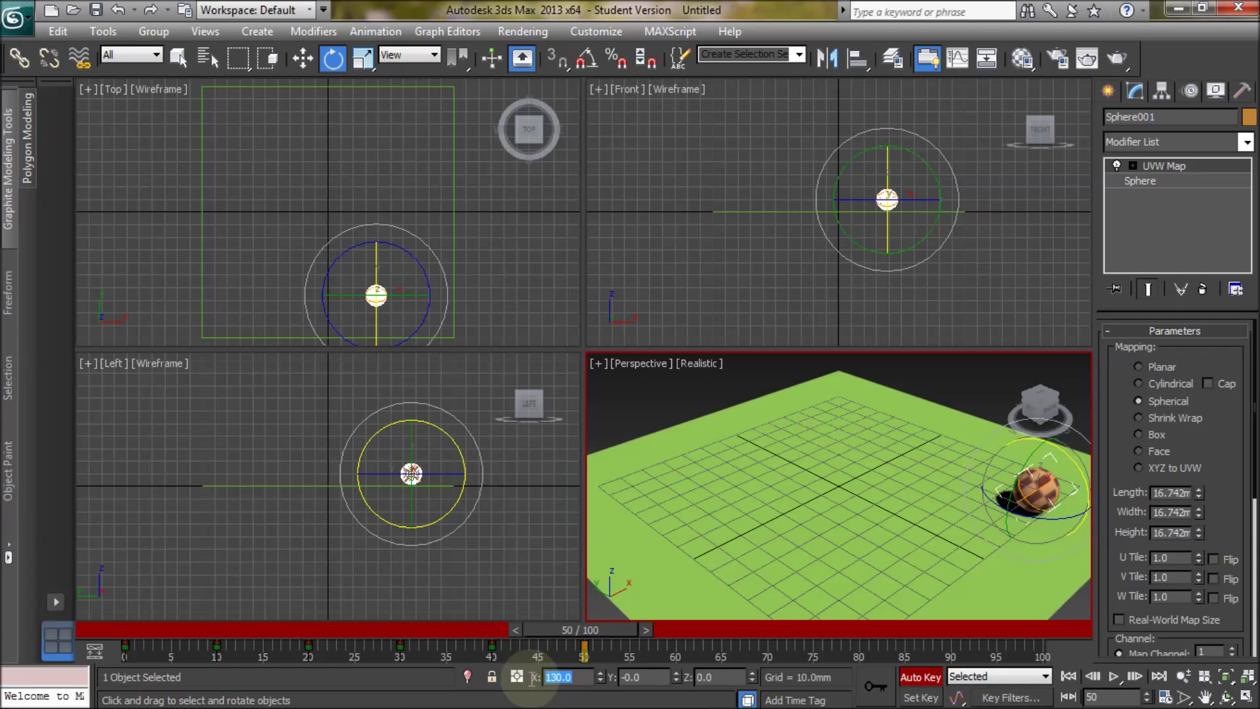
{"action": "type", "text": "140"}
{"action": "key", "text": "Return"}
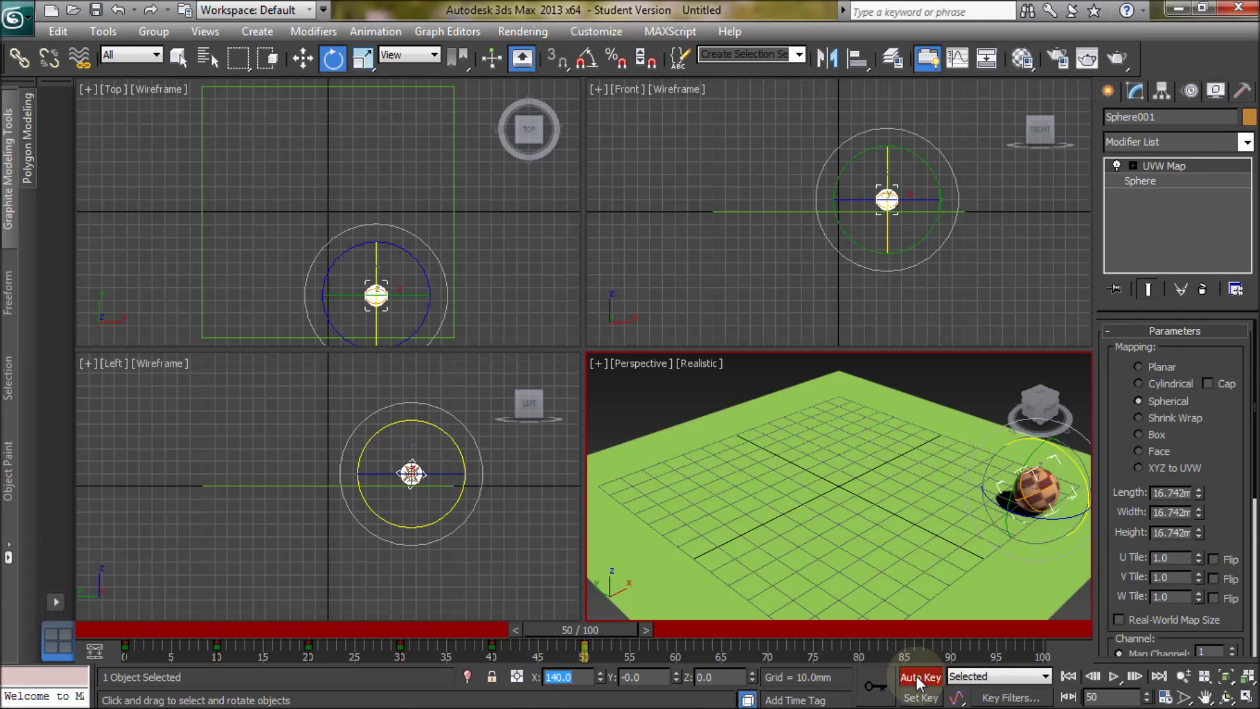
{"action": "left_click", "coordinate": [905, 677]}
{"action": "left_click_drag", "start_coordinate": [614, 637], "coordinate": [88, 637]}
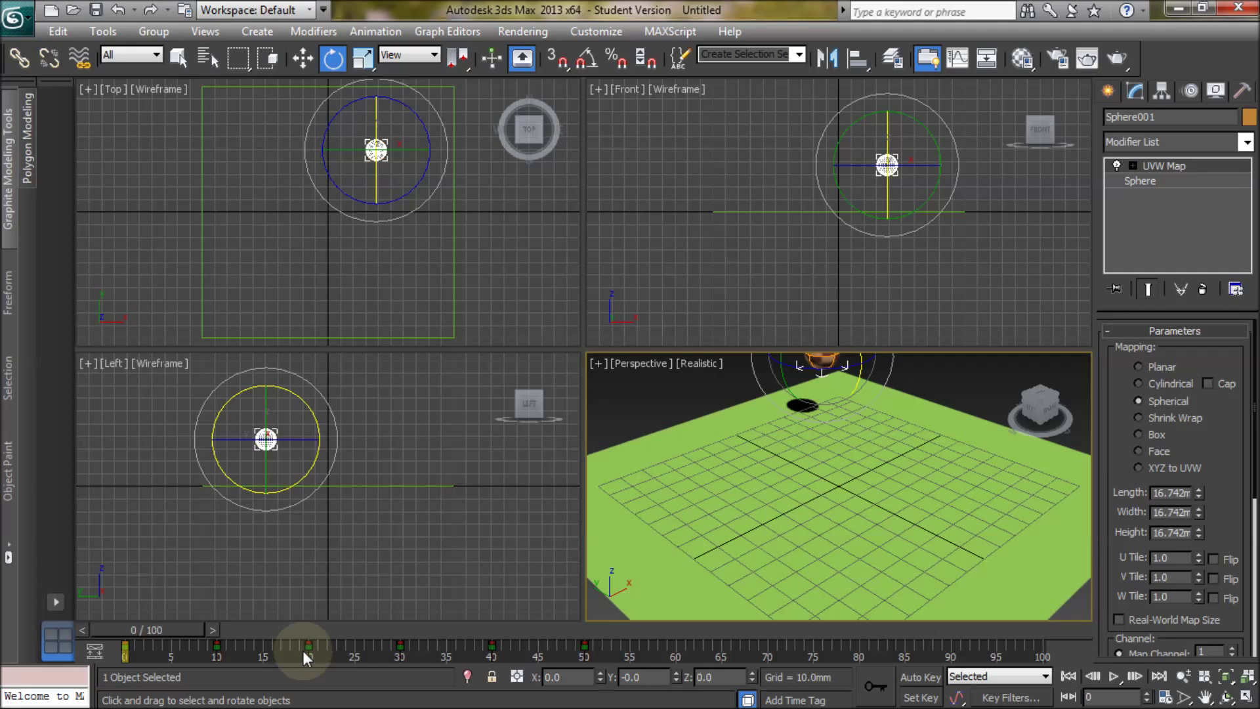
{"action": "right_click", "coordinate": [605, 651]}
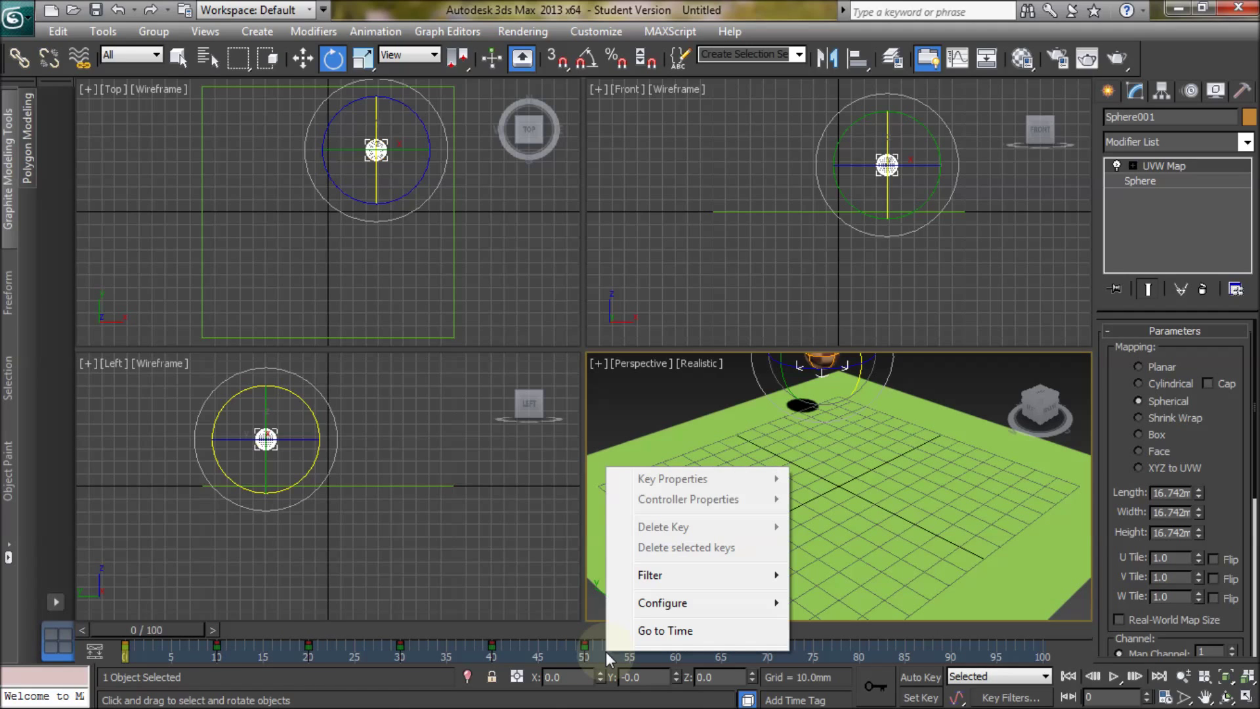
{"action": "mouse_move", "coordinate": [624, 577]}
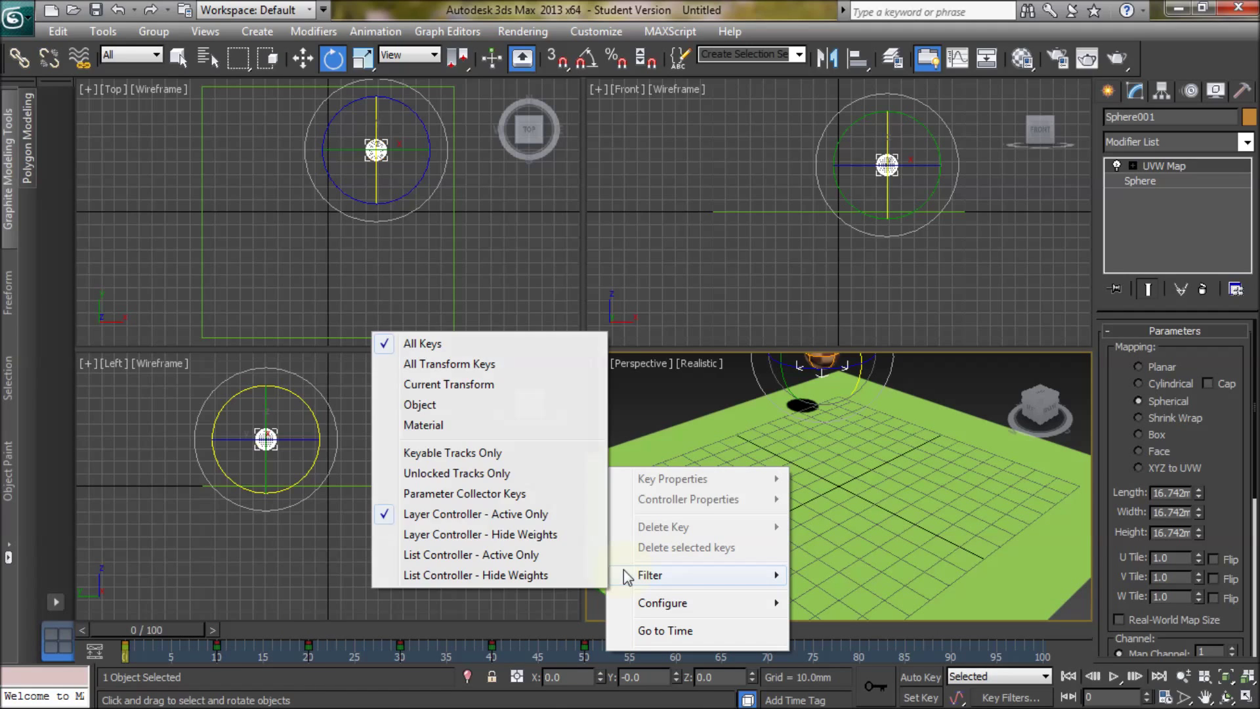
{"action": "left_click", "coordinate": [503, 387]}
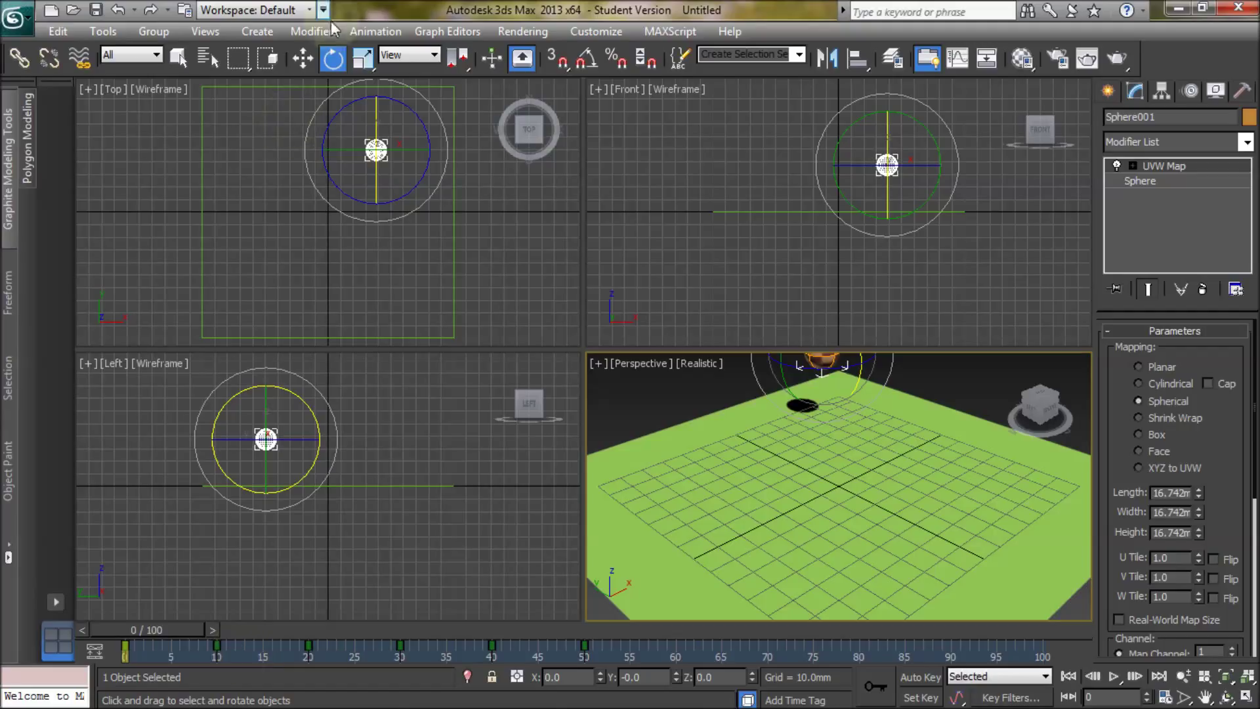
{"action": "right_click", "coordinate": [462, 656]}
{"action": "mouse_move", "coordinate": [509, 576]}
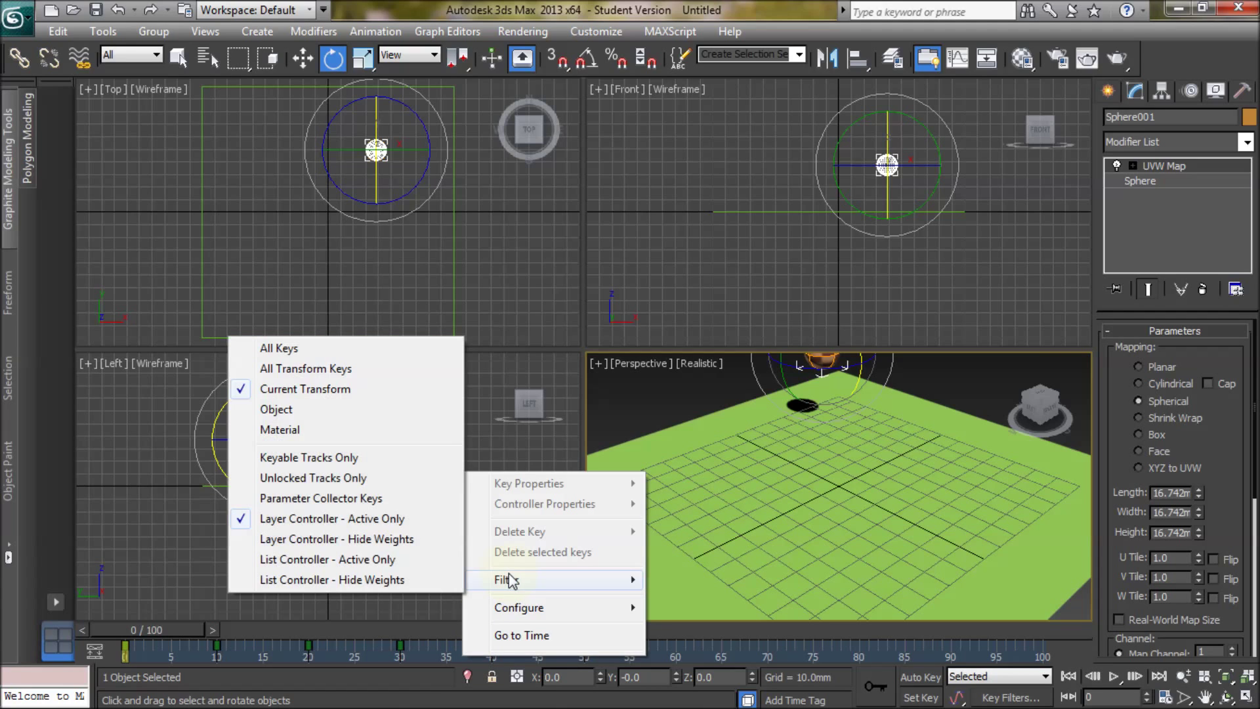
{"action": "left_click", "coordinate": [371, 348]}
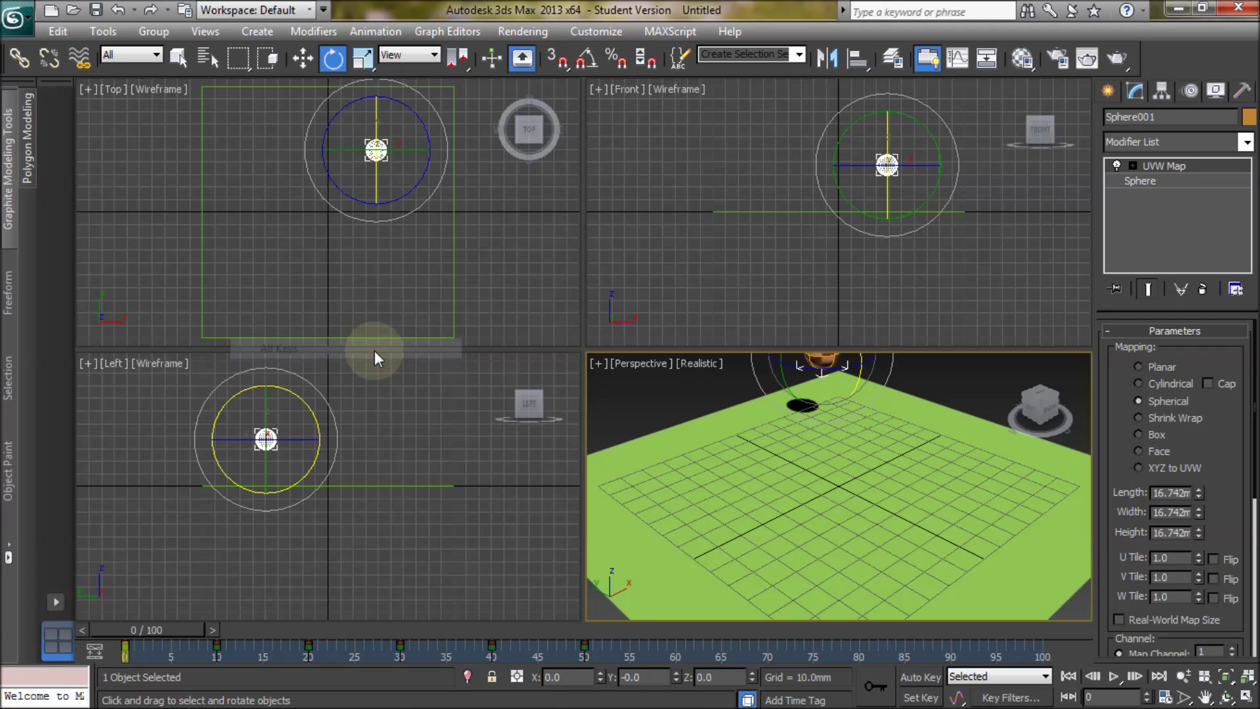
Step: Play the animation, stop it at frame 73, and render that frame with Shift+Q
{"action": "left_click", "coordinate": [1112, 677]}
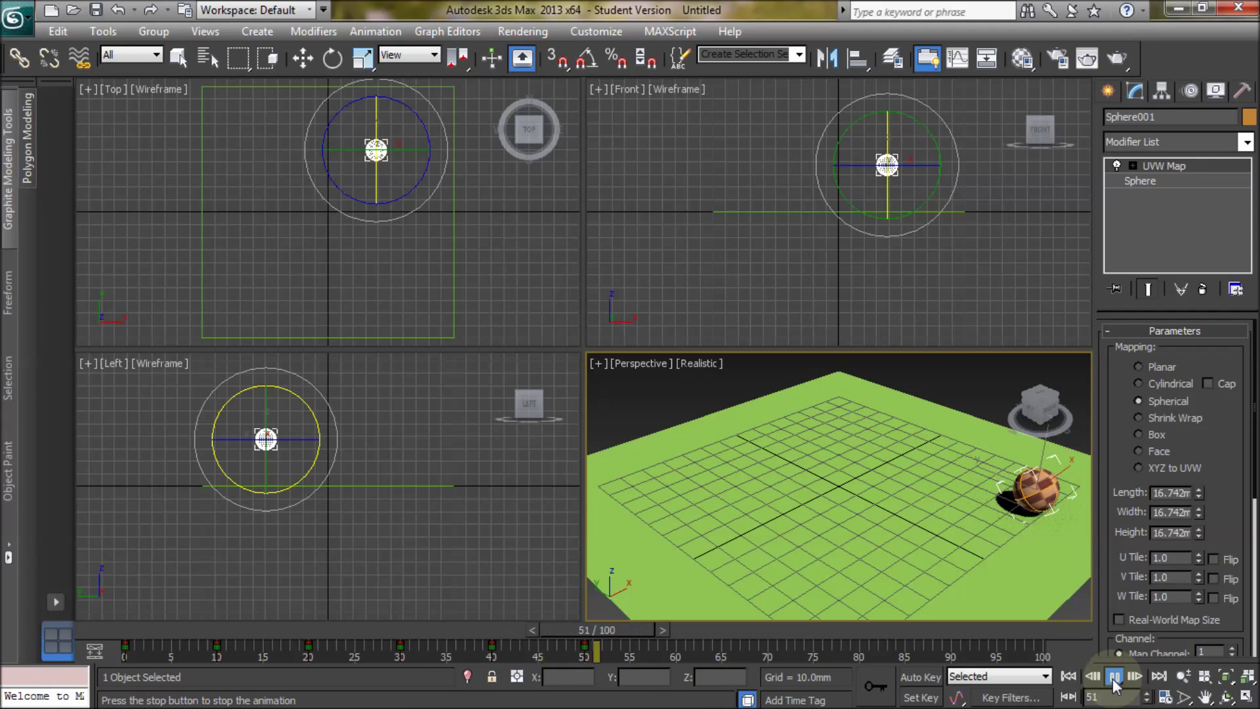
{"action": "left_click", "coordinate": [1113, 677]}
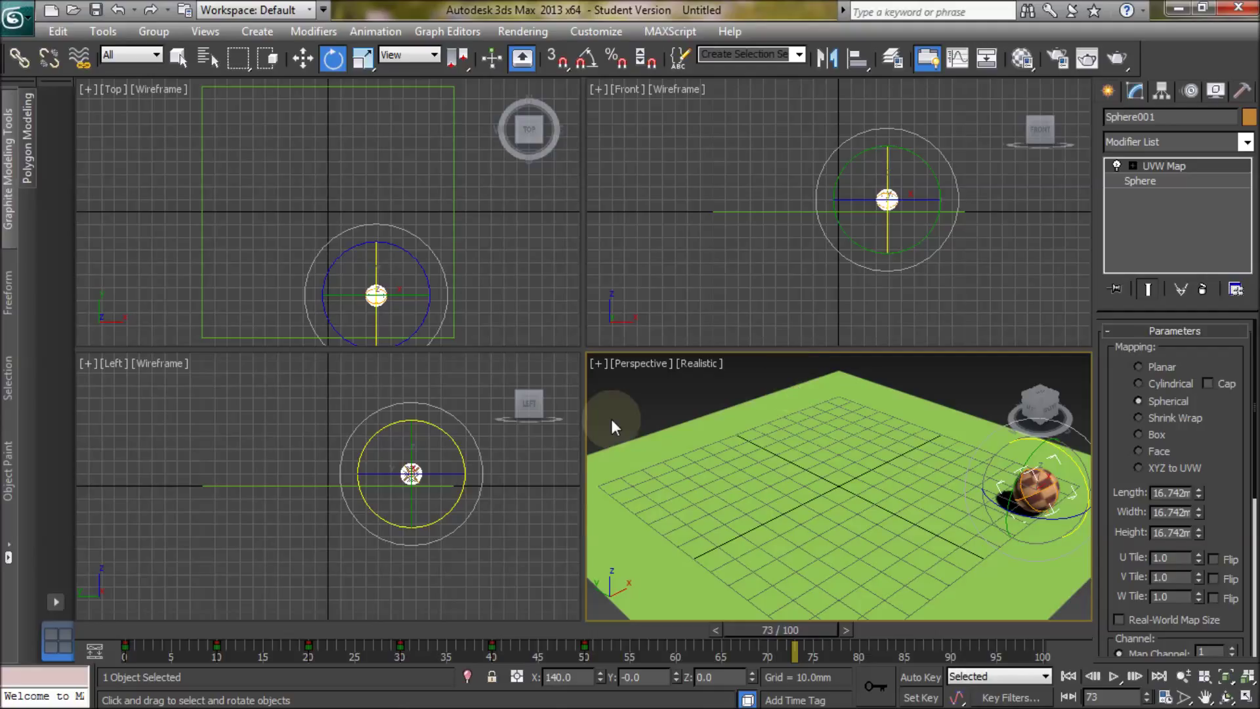
{"action": "key", "text": "shift+q"}
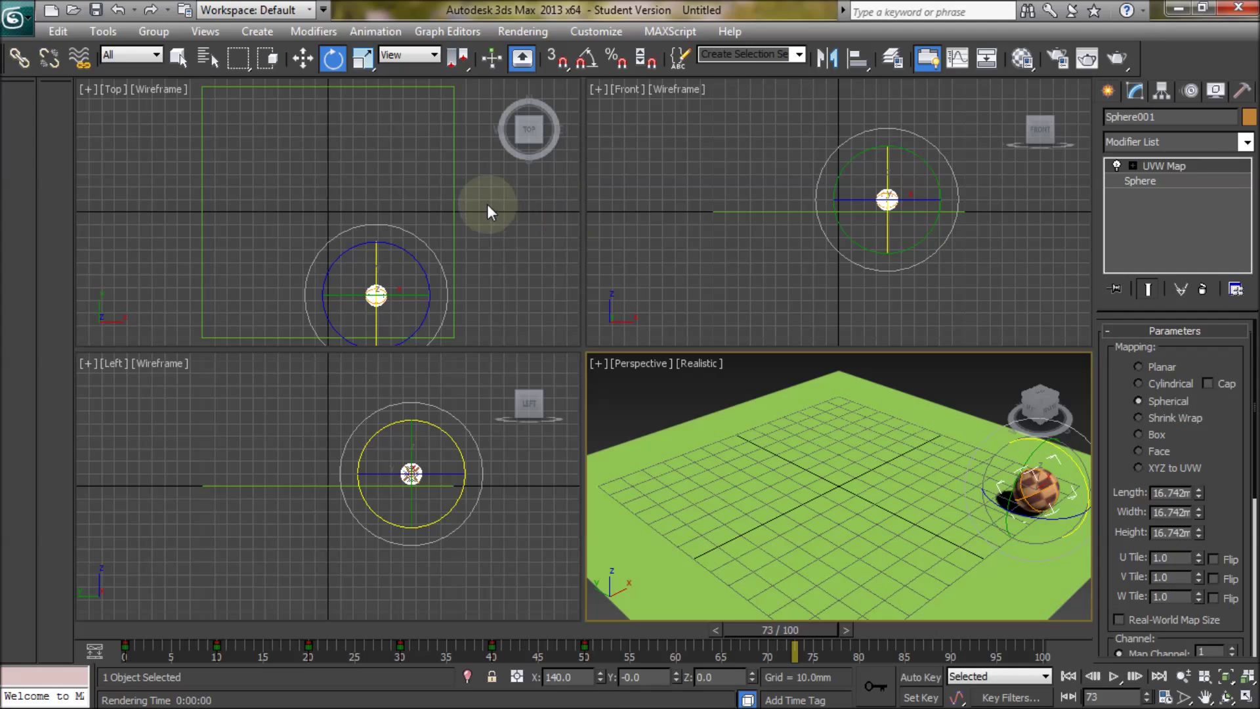
Step: In Render Setup, render range 0–50 with Save File on, overwriting the Desktop test.avi
{"action": "left_click", "coordinate": [530, 34]}
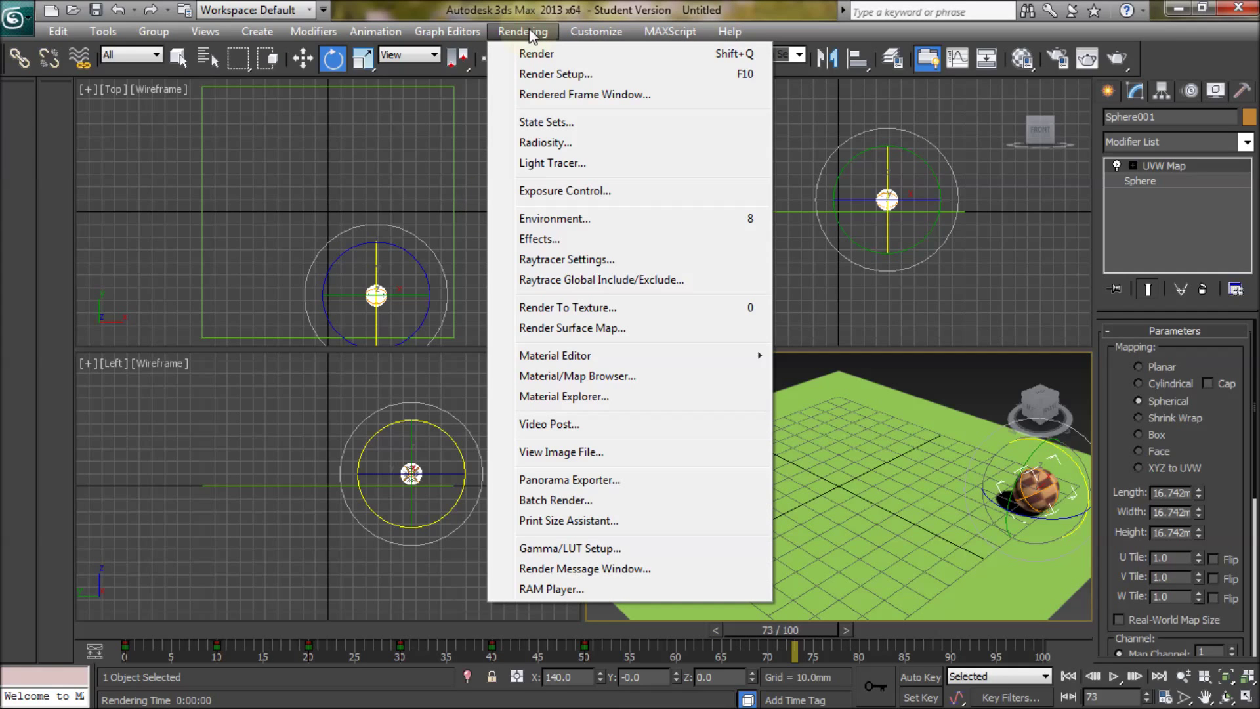
{"action": "left_click", "coordinate": [538, 71]}
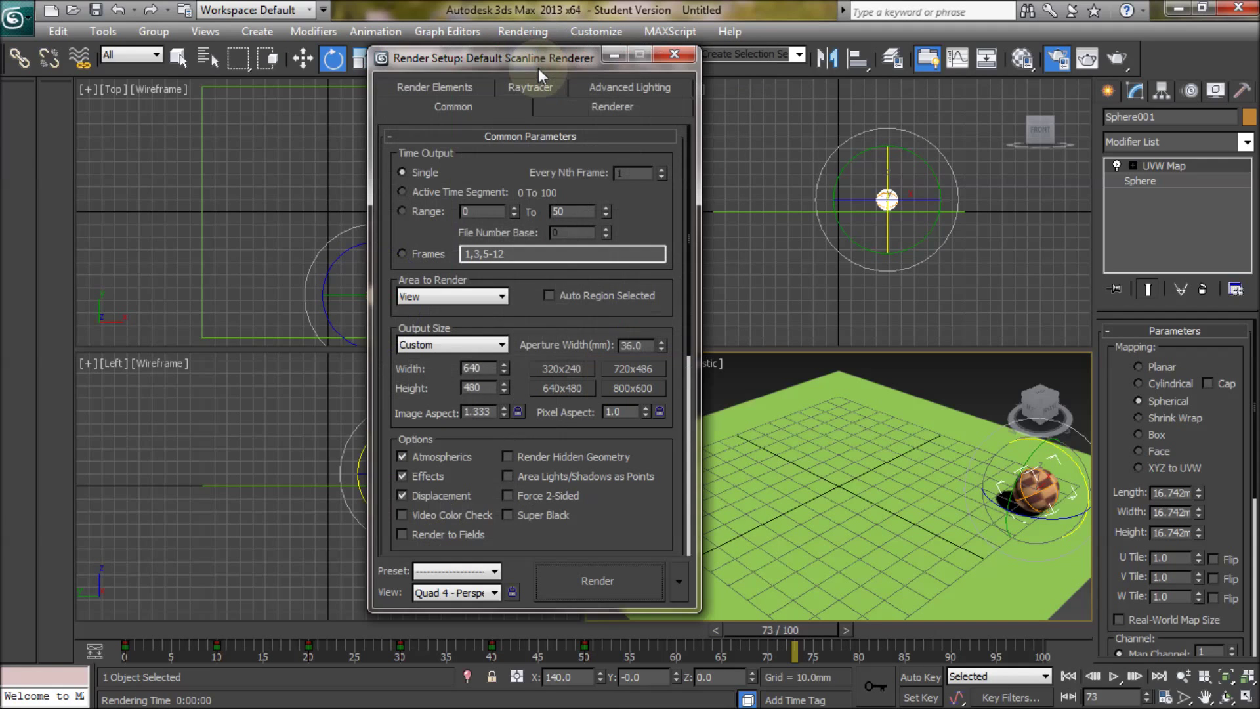
{"action": "left_click", "coordinate": [401, 211]}
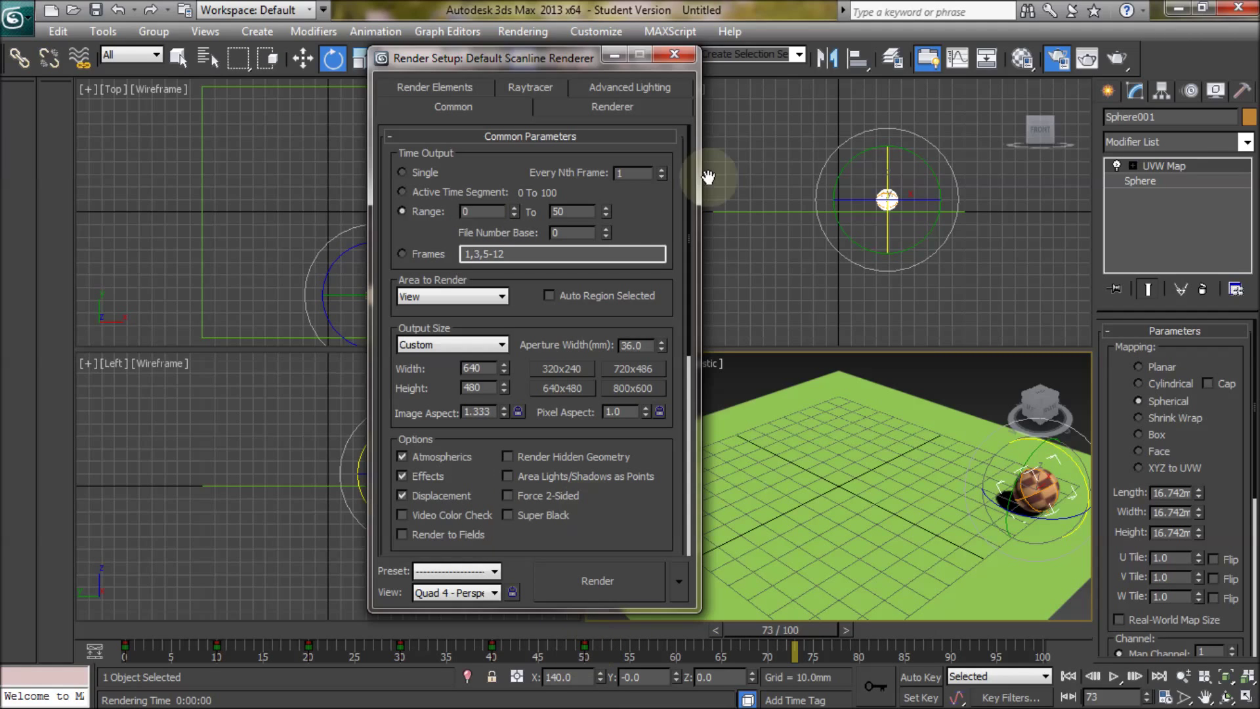
{"action": "left_click_drag", "start_coordinate": [693, 202], "coordinate": [695, 404]}
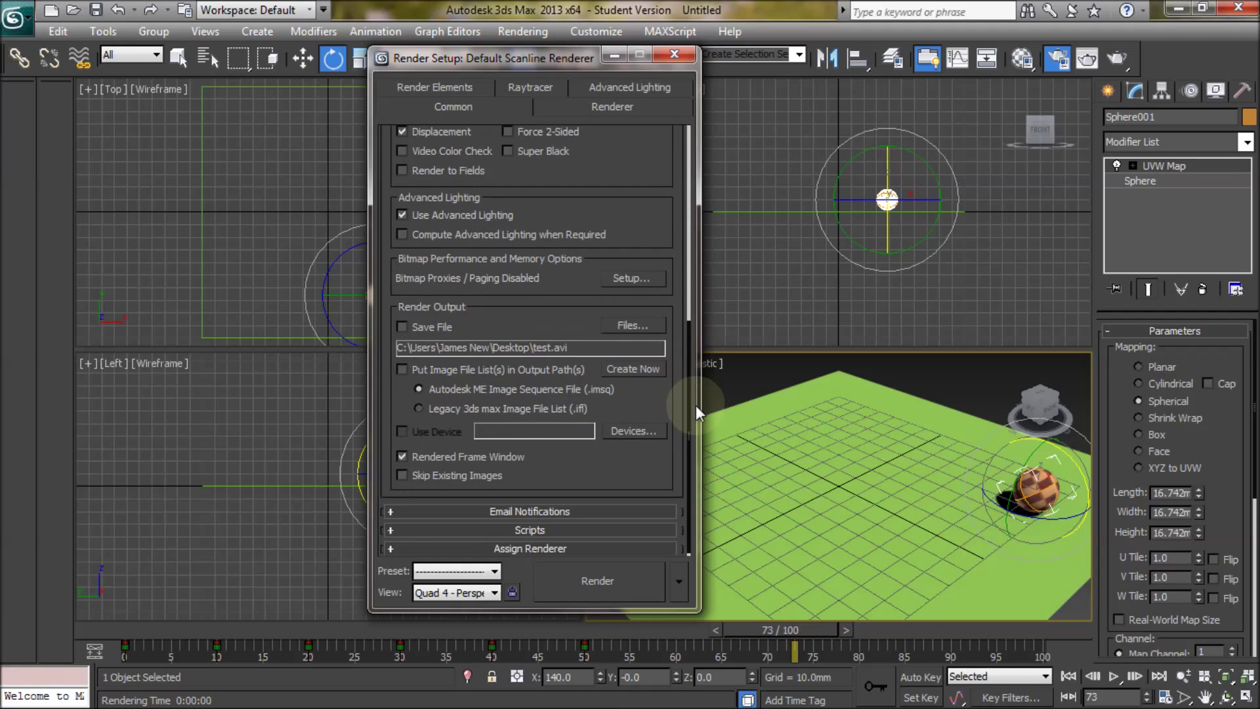
{"action": "left_click", "coordinate": [402, 326]}
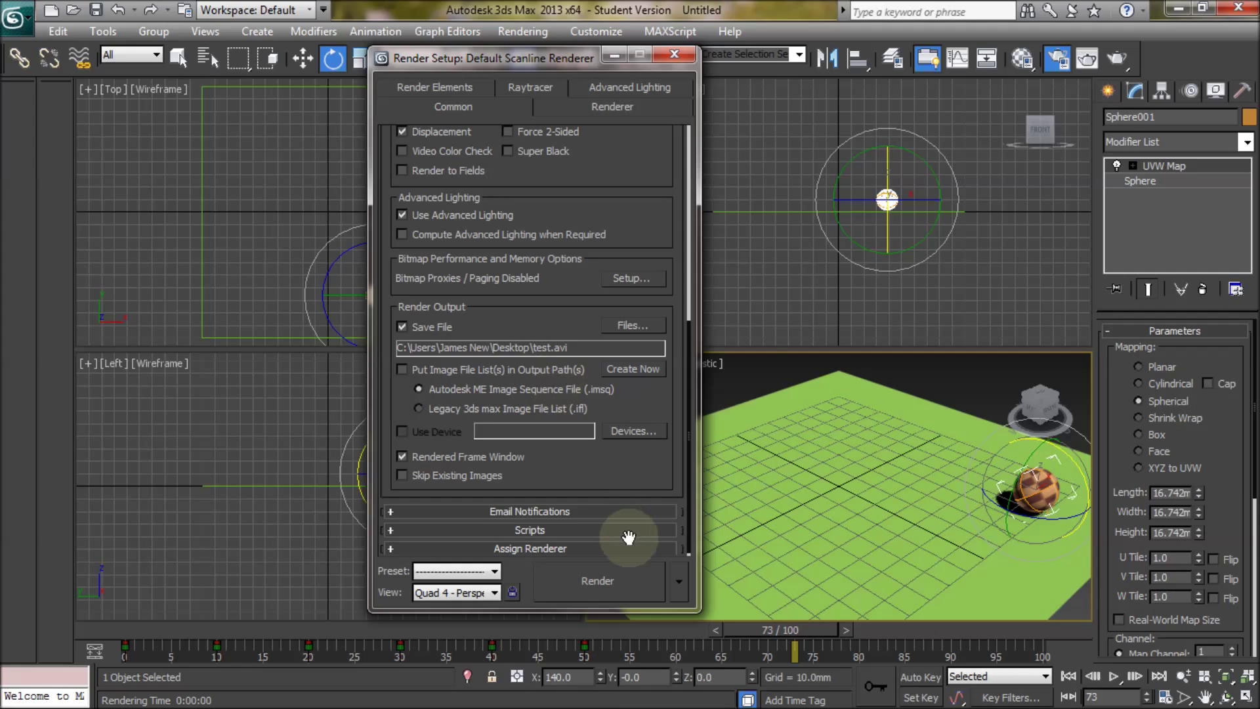
{"action": "left_click", "coordinate": [624, 574]}
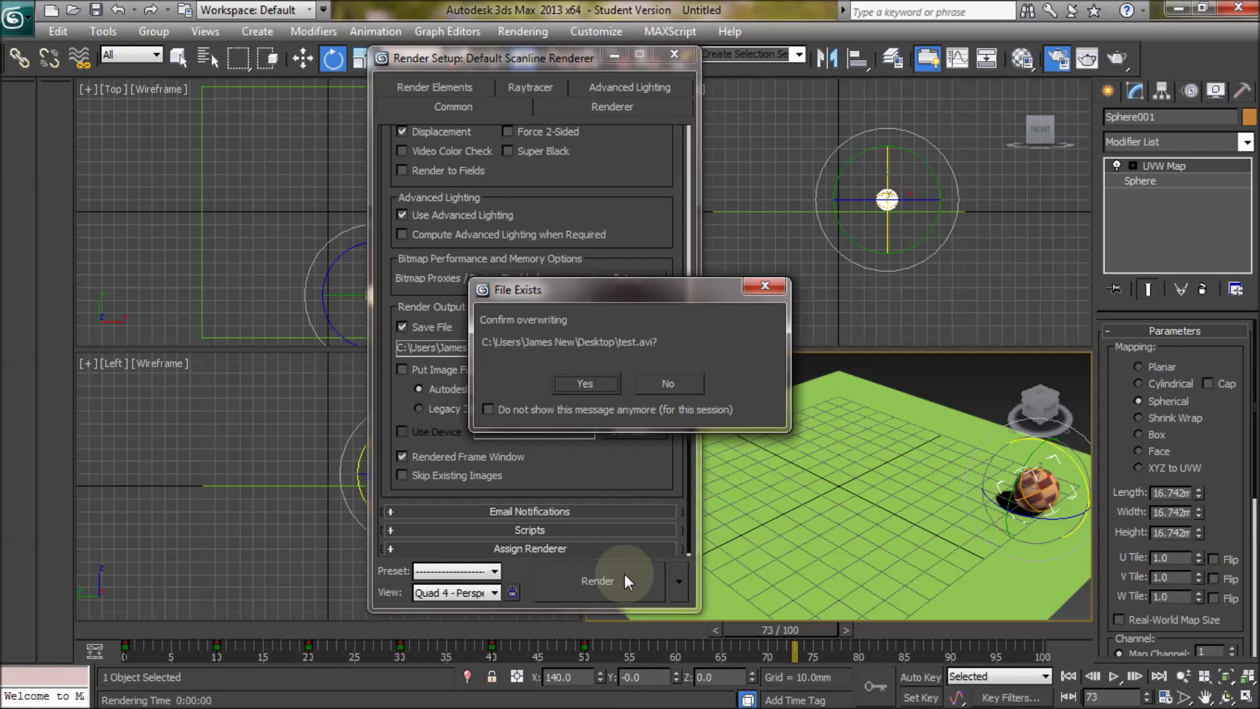
{"action": "left_click", "coordinate": [589, 385]}
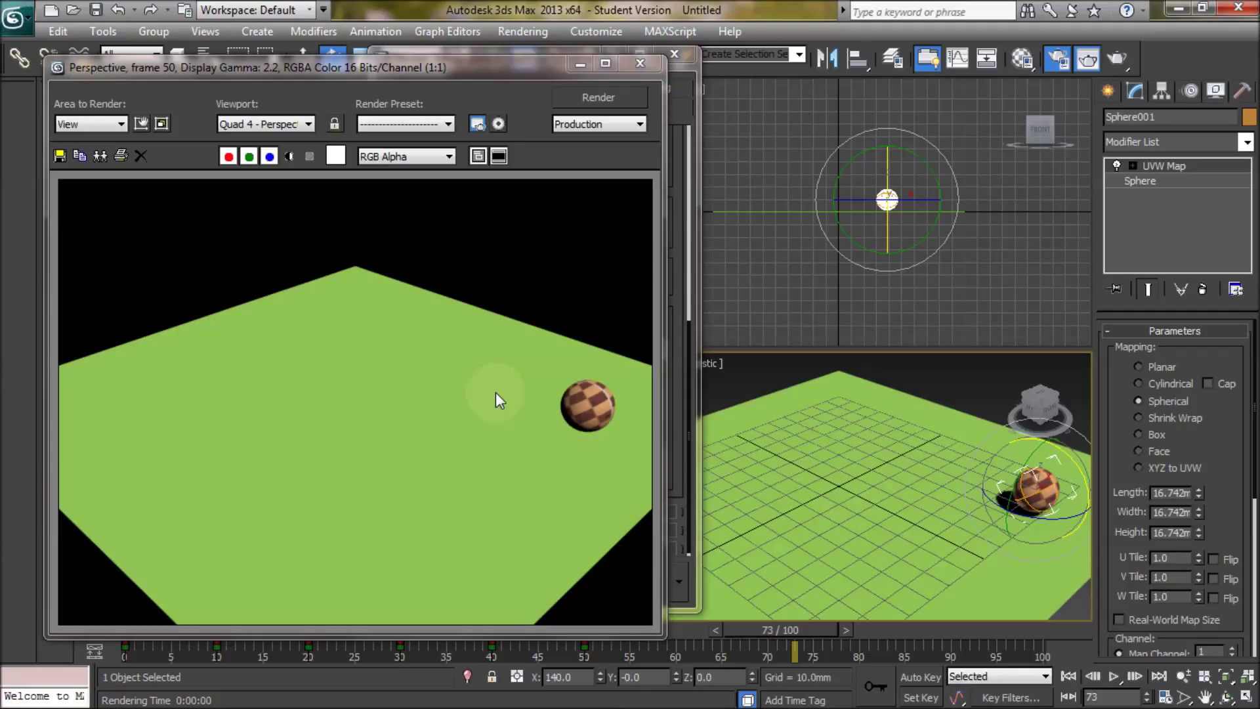
Step: Close the Rendered Frame Window once all 51 frames have rendered
{"action": "left_click", "coordinate": [643, 65]}
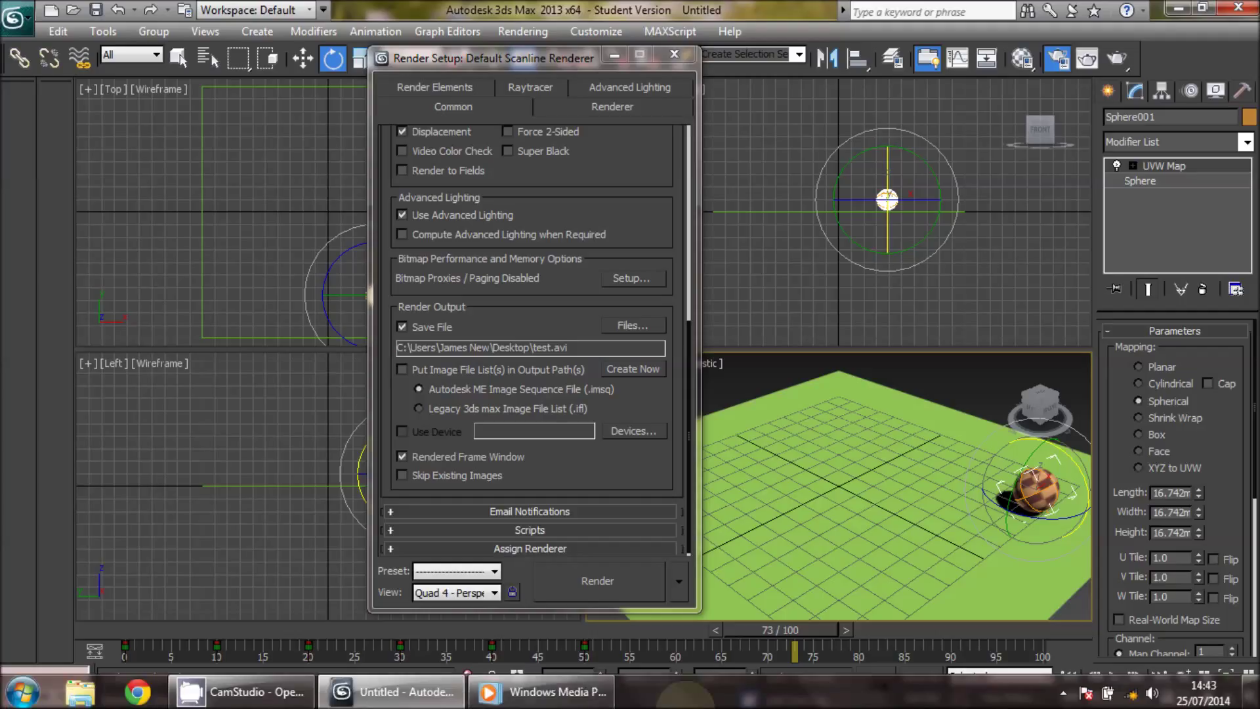
Step: In Windows Media Player, open test.avi from the Desktop, watch it, then close the player
{"action": "left_click", "coordinate": [564, 692]}
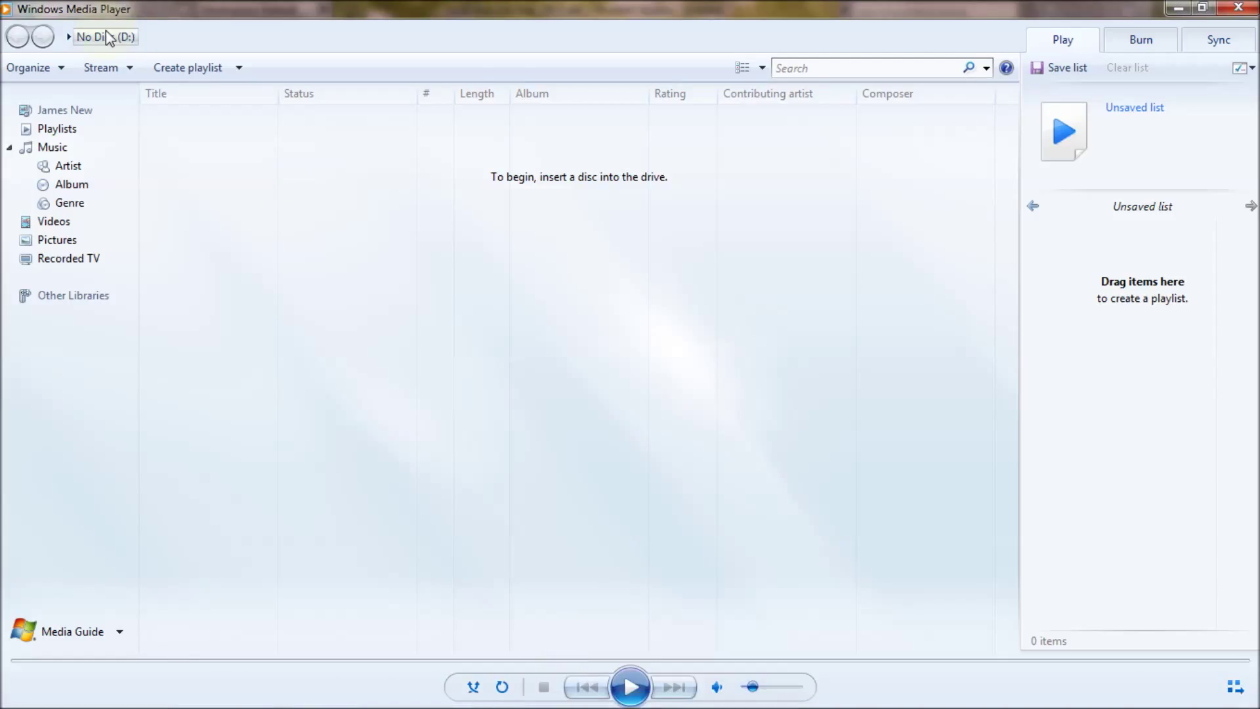
{"action": "key", "text": "ctrl+o"}
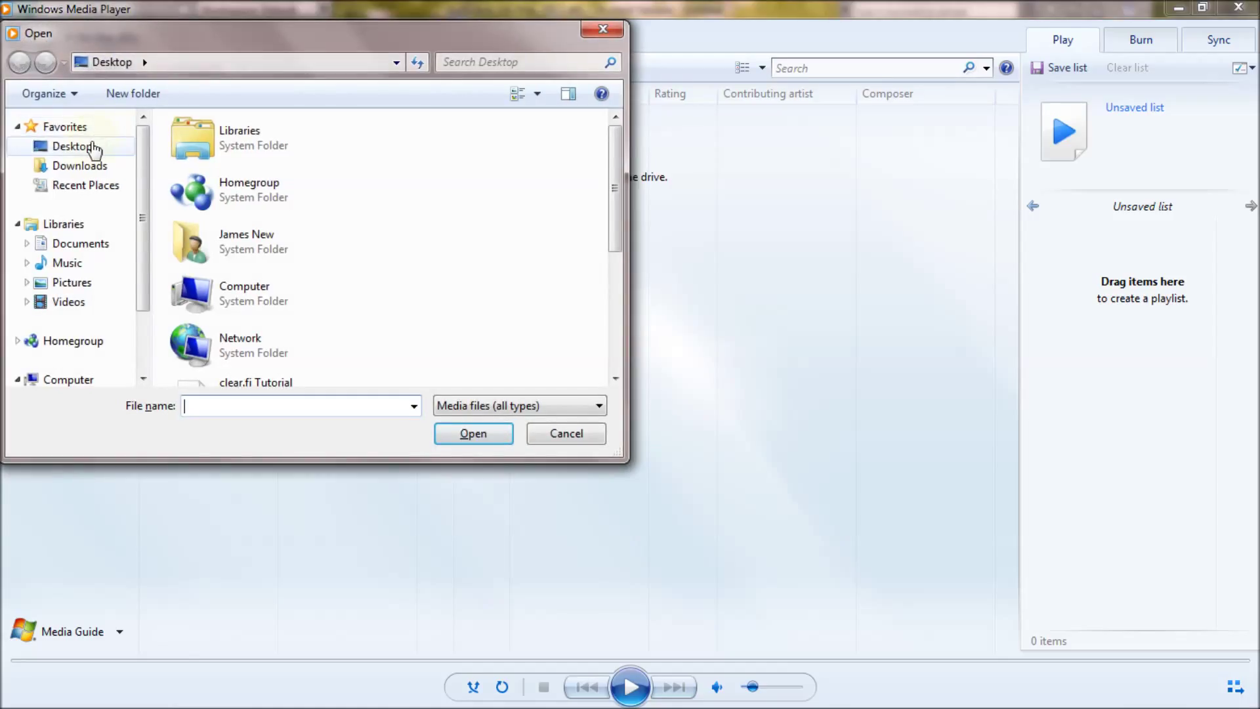
{"action": "left_click", "coordinate": [92, 147]}
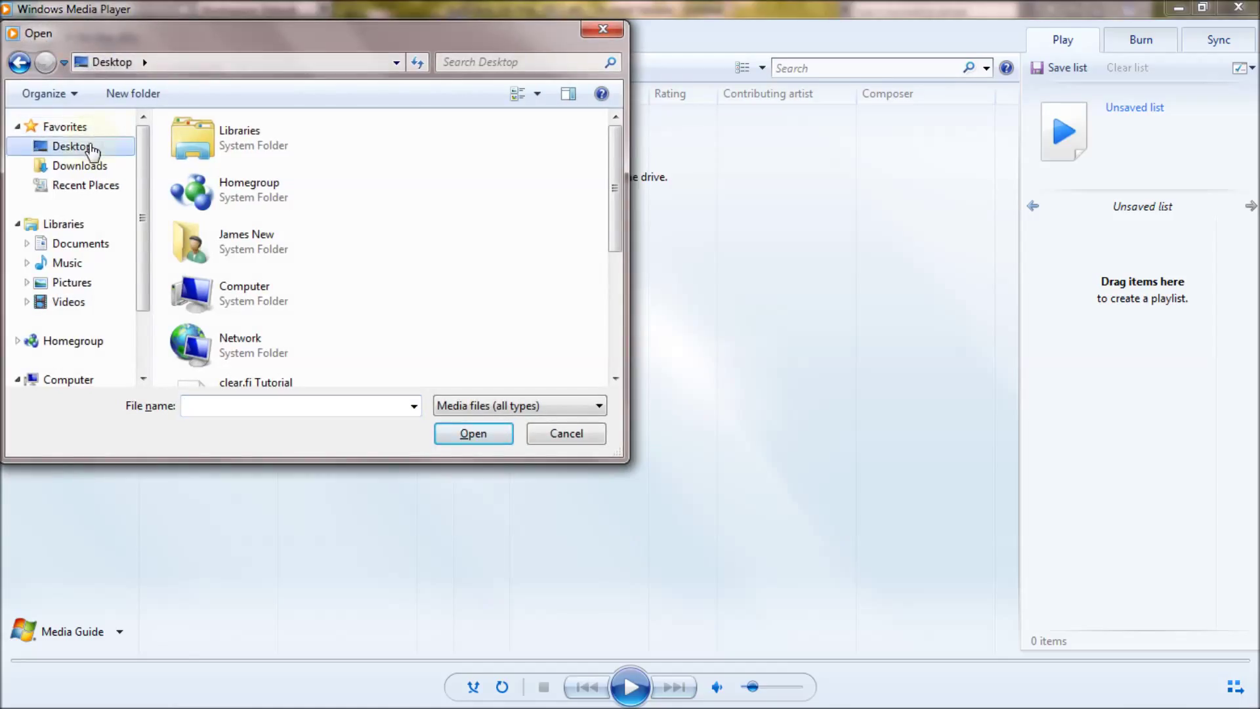
{"action": "left_click", "coordinate": [617, 326]}
{"action": "double_click", "coordinate": [284, 370]}
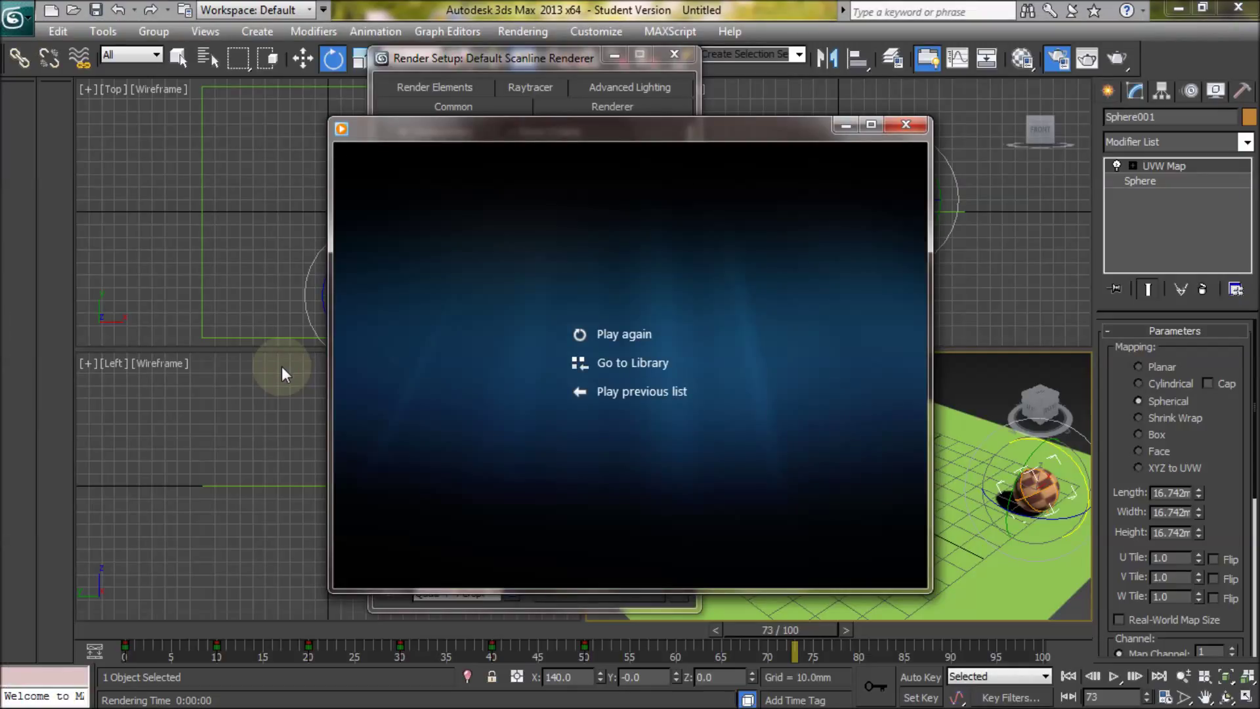
{"action": "left_click", "coordinate": [909, 131]}
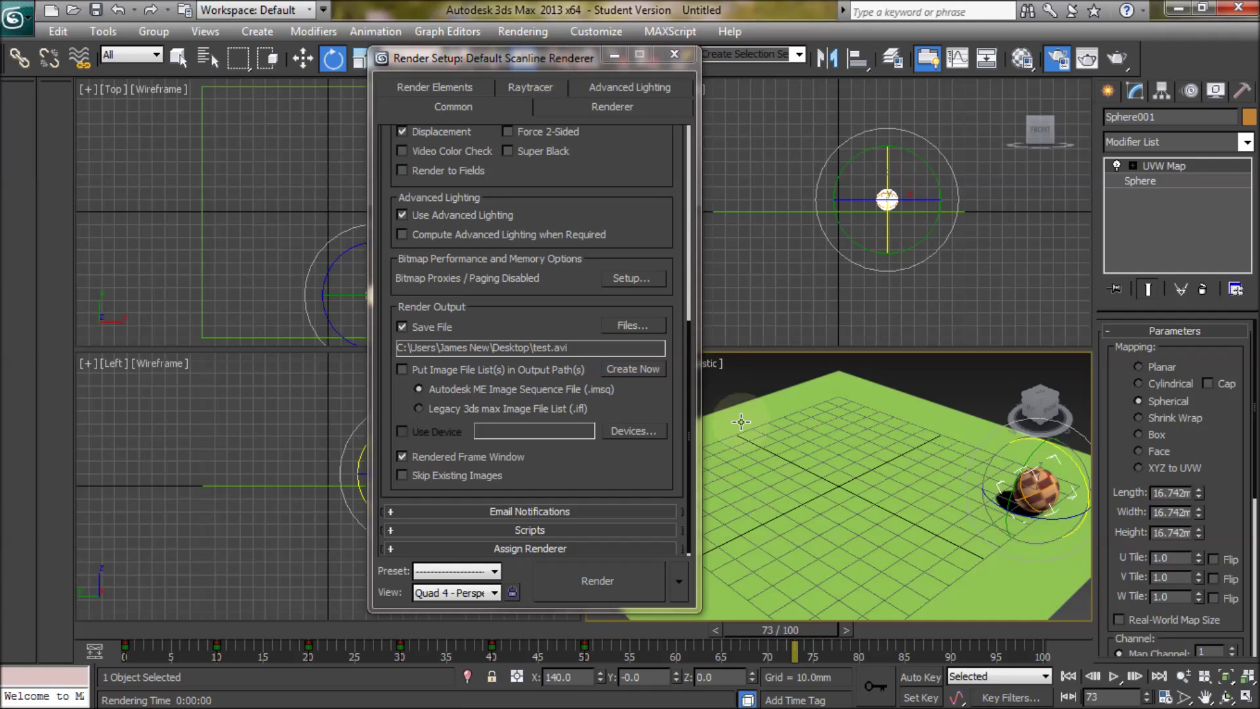
Step: In Render Setup, untick Save File and set Time Output to Single
{"action": "left_click", "coordinate": [693, 427]}
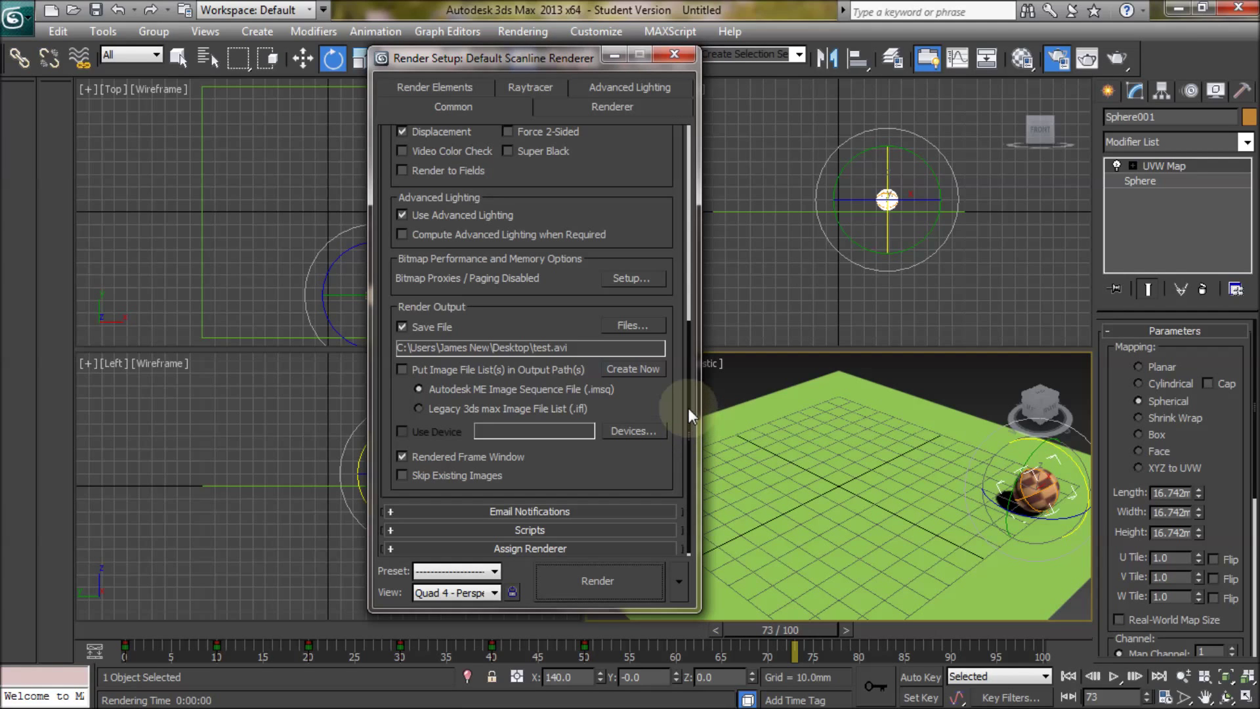
{"action": "left_click", "coordinate": [402, 326]}
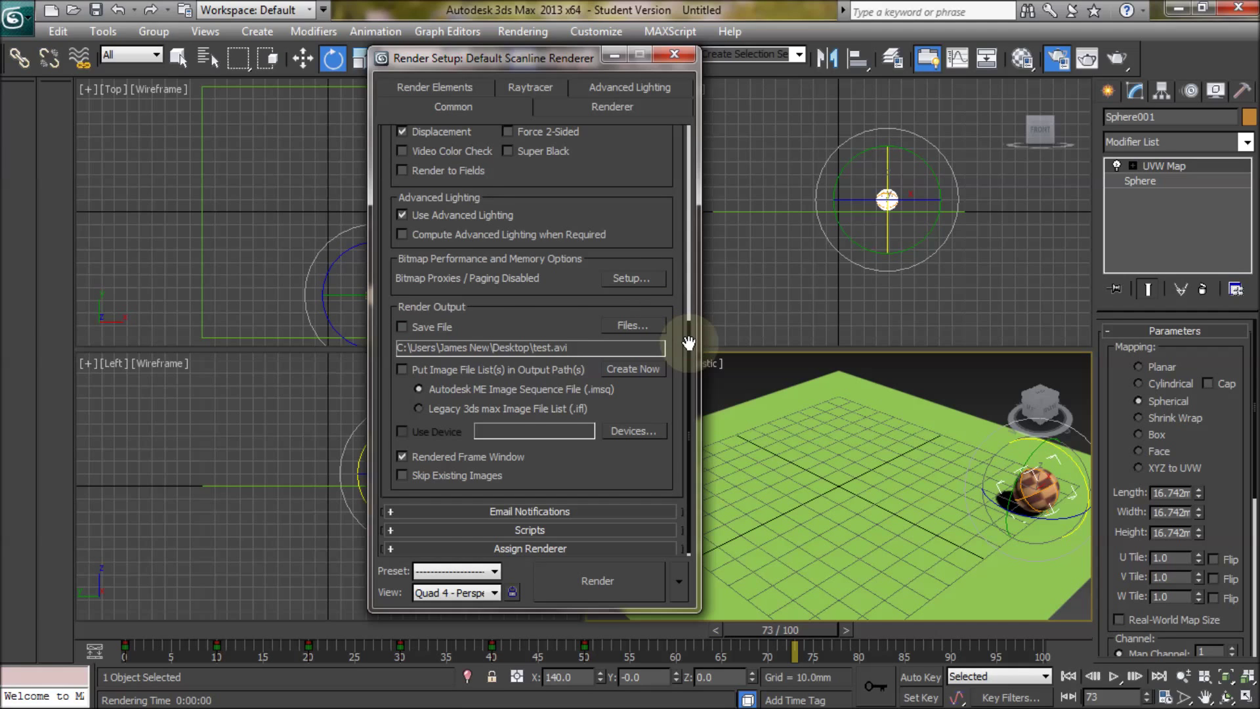
{"action": "left_click_drag", "start_coordinate": [683, 335], "coordinate": [689, 112]}
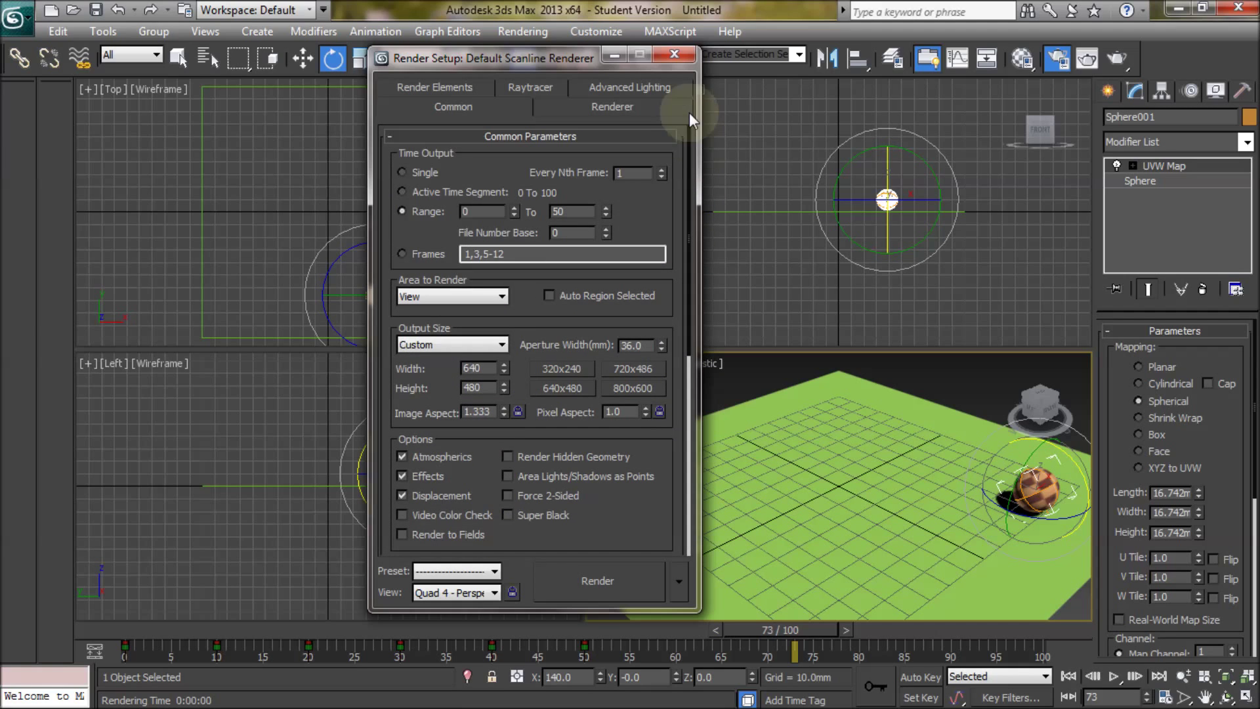
{"action": "left_click", "coordinate": [405, 175]}
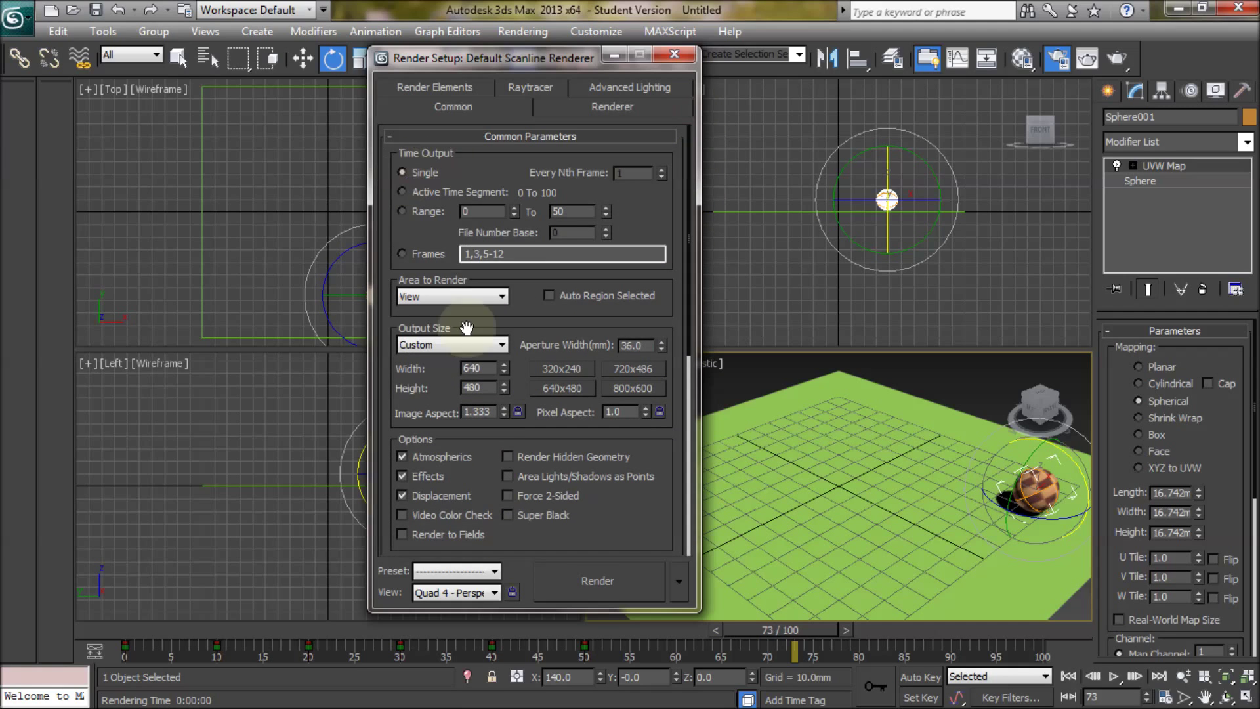
Step: Render a still of frame 73, close its frame window, and move Render Setup left
{"action": "left_click", "coordinate": [608, 581]}
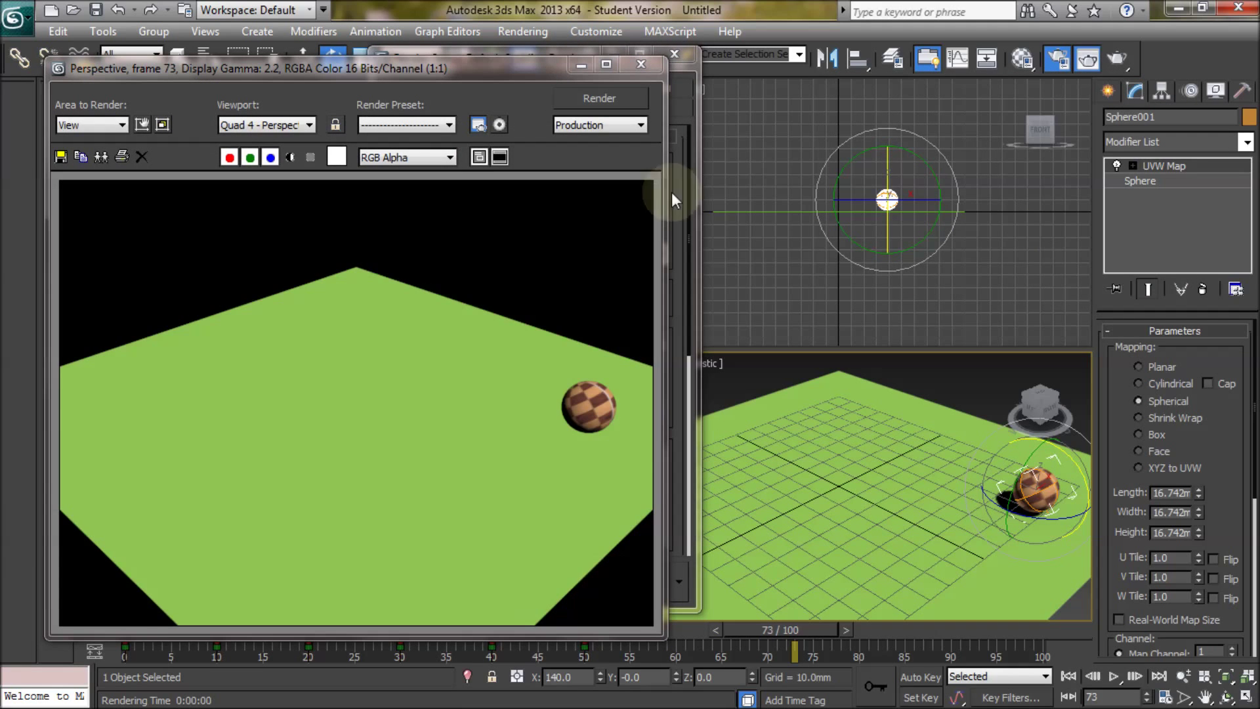
{"action": "left_click", "coordinate": [639, 68]}
{"action": "left_click_drag", "start_coordinate": [564, 65], "coordinate": [515, 61]}
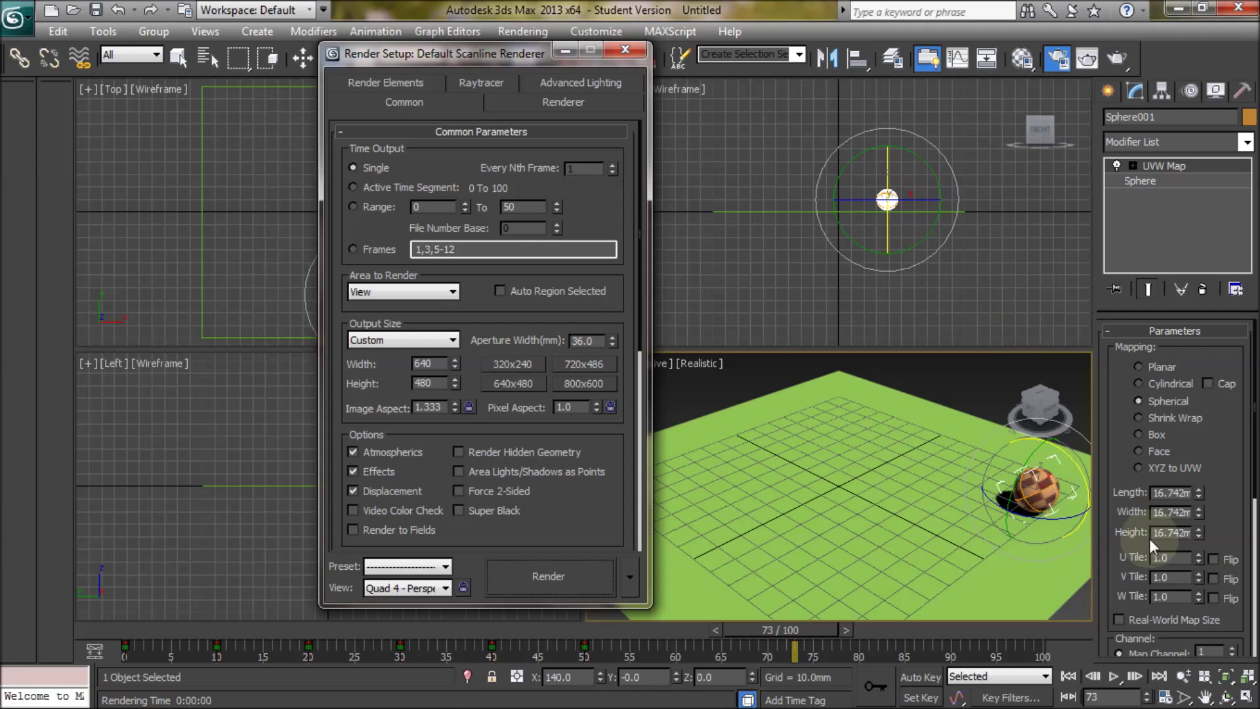
{"action": "left_click", "coordinate": [1166, 697]}
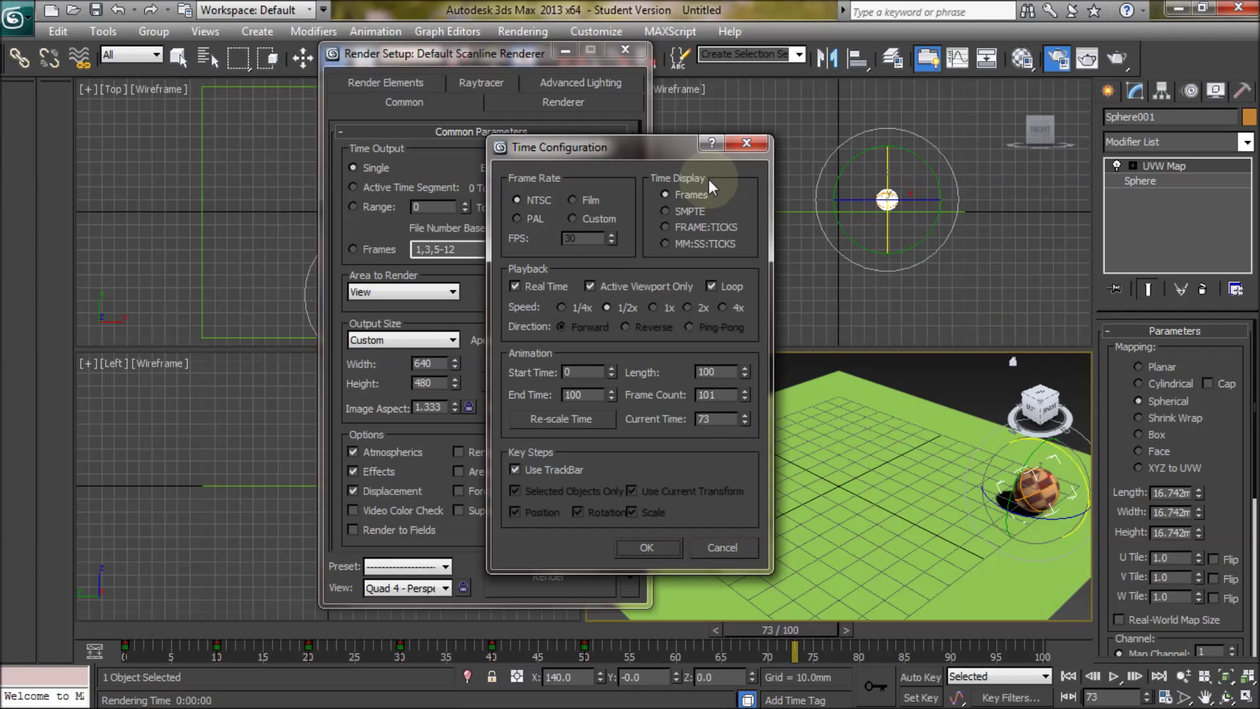
{"action": "left_click", "coordinate": [738, 149]}
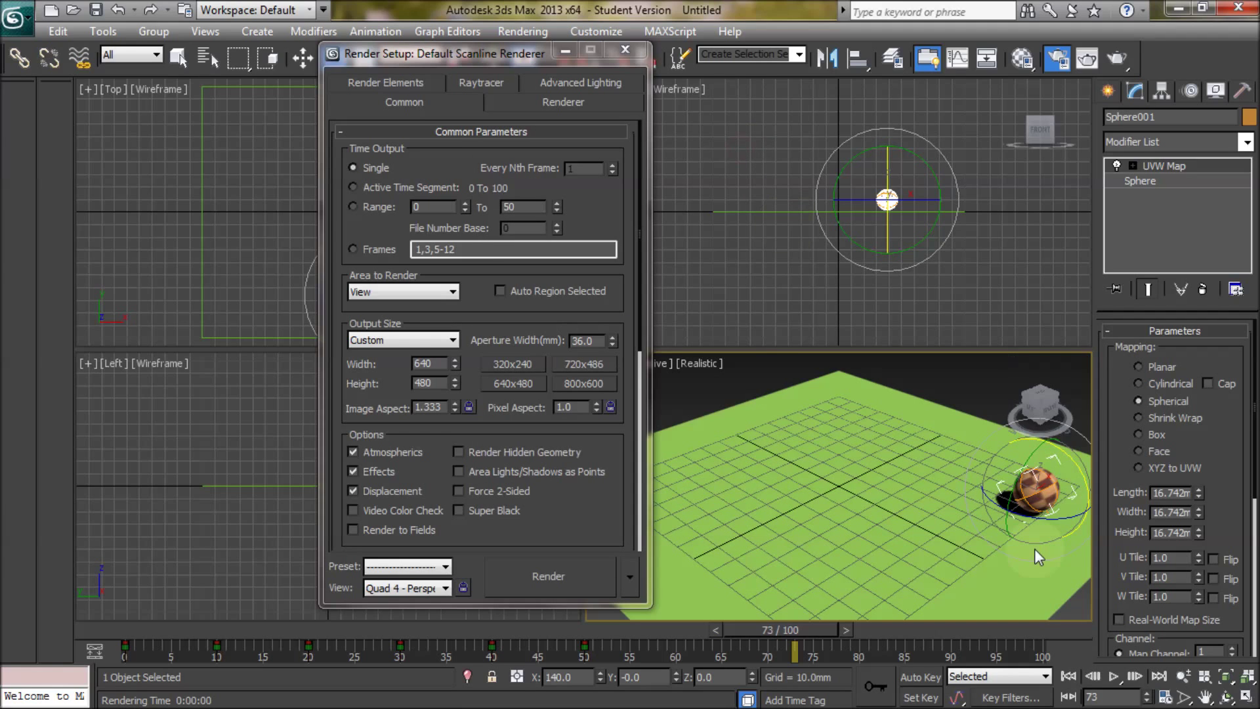
{"action": "left_click", "coordinate": [1165, 697]}
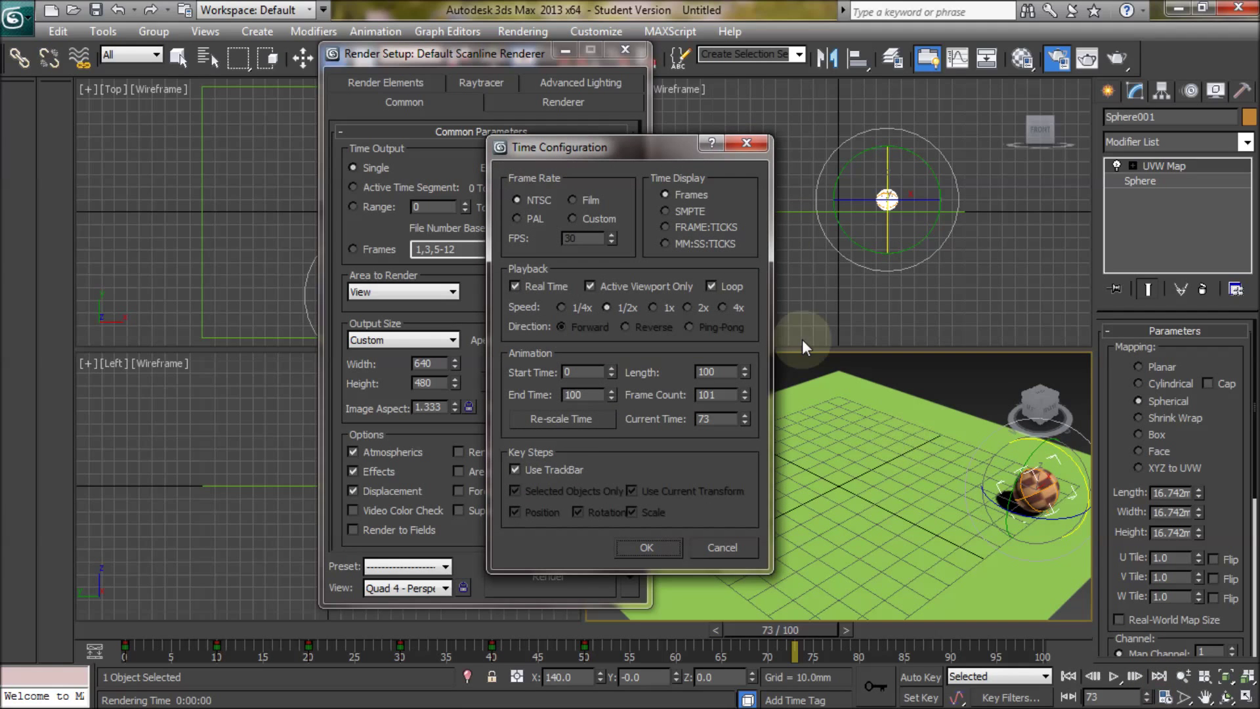
{"action": "left_click", "coordinate": [580, 422]}
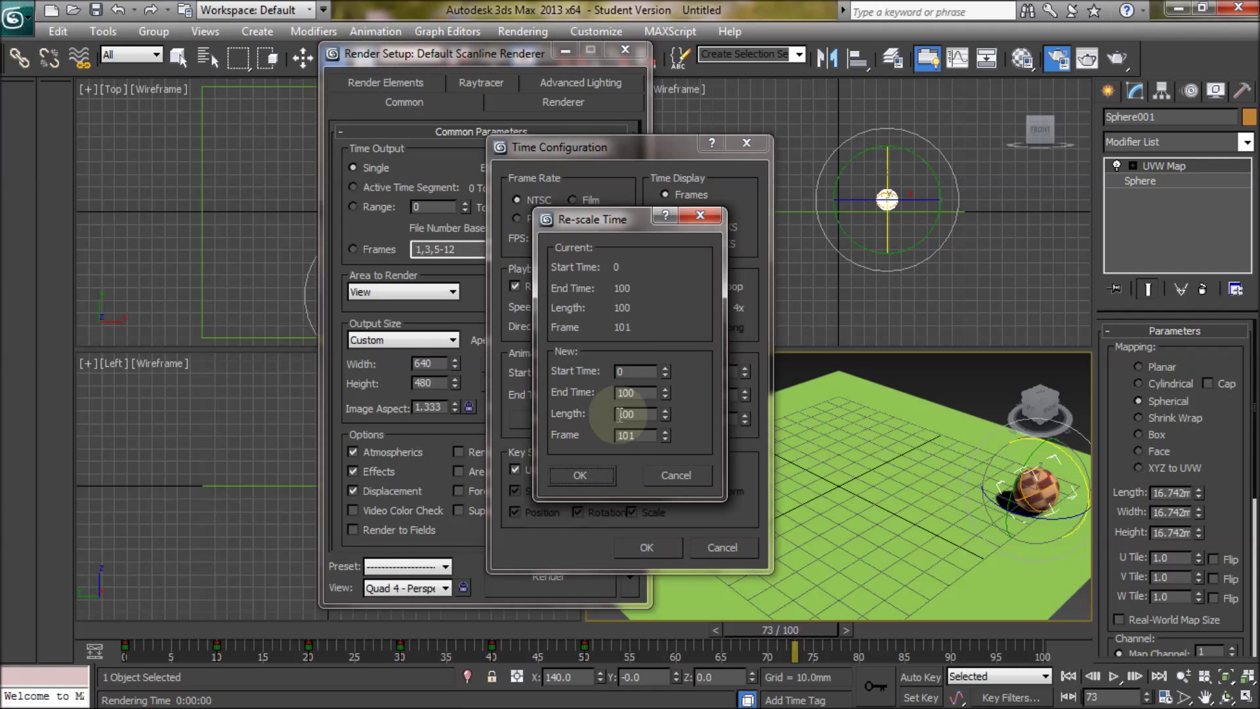
{"action": "left_click", "coordinate": [663, 473]}
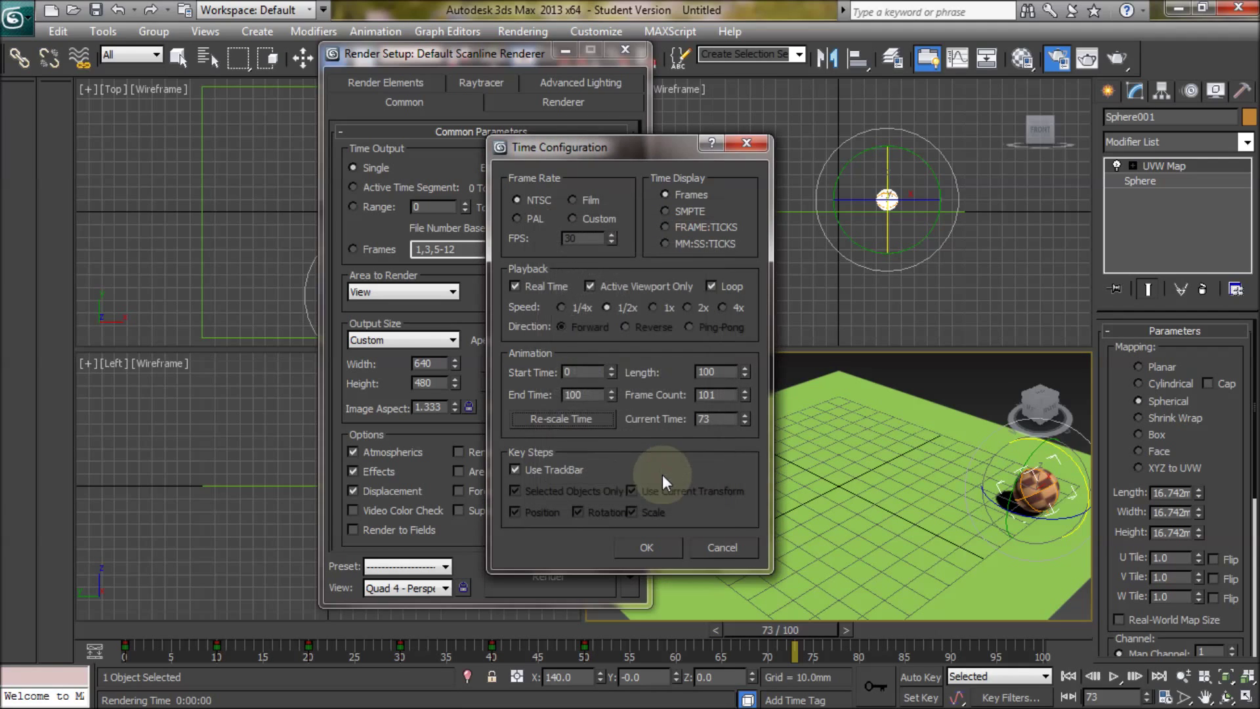
{"action": "left_click", "coordinate": [706, 547]}
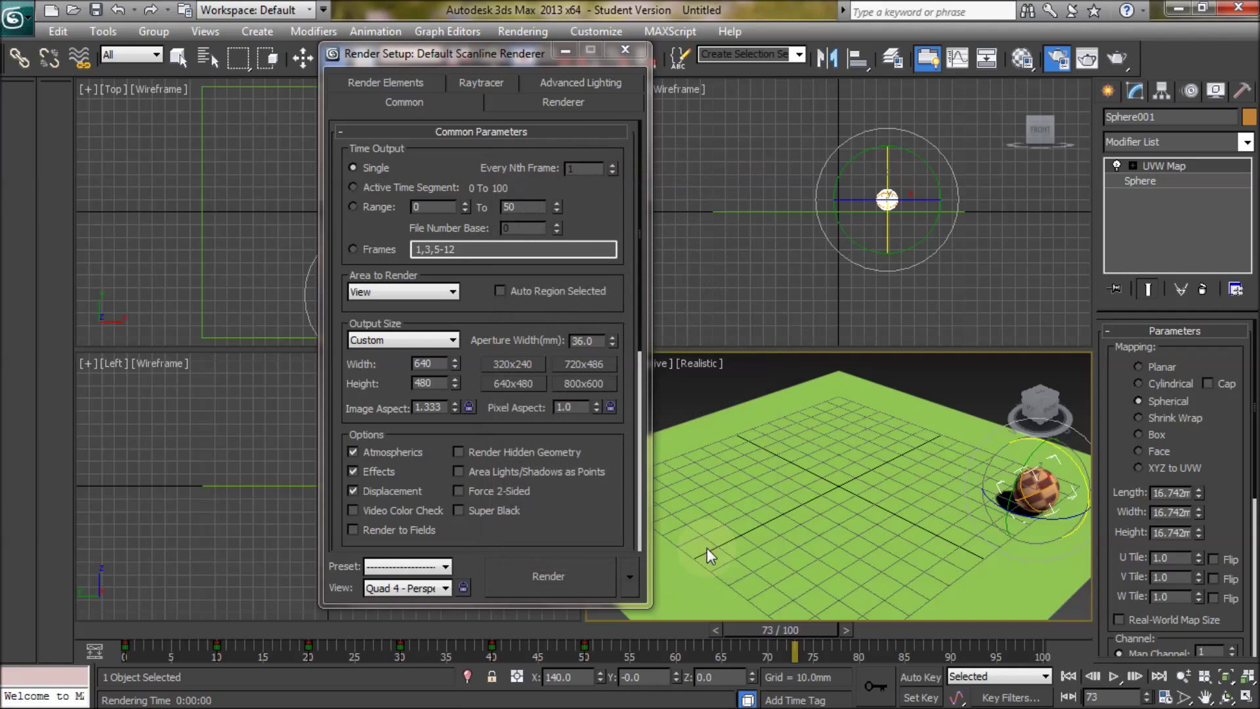